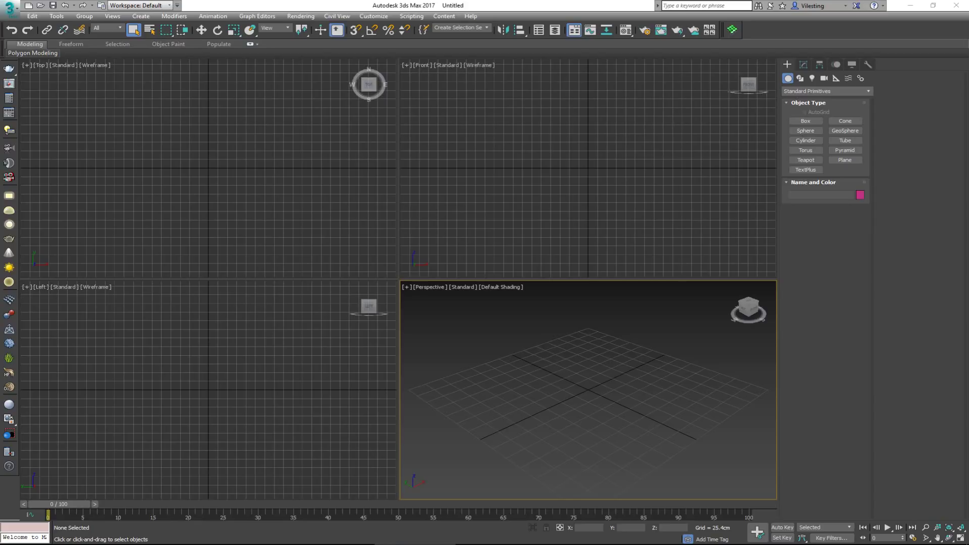
- Switch to Rondo_Base.pdf in Adobe Acrobat Reader and examine the chair's front and side drawings, finish swatches and photos
{"action": "left_click_drag", "start_coordinate": [0, 46], "coordinate": [532, 47]}
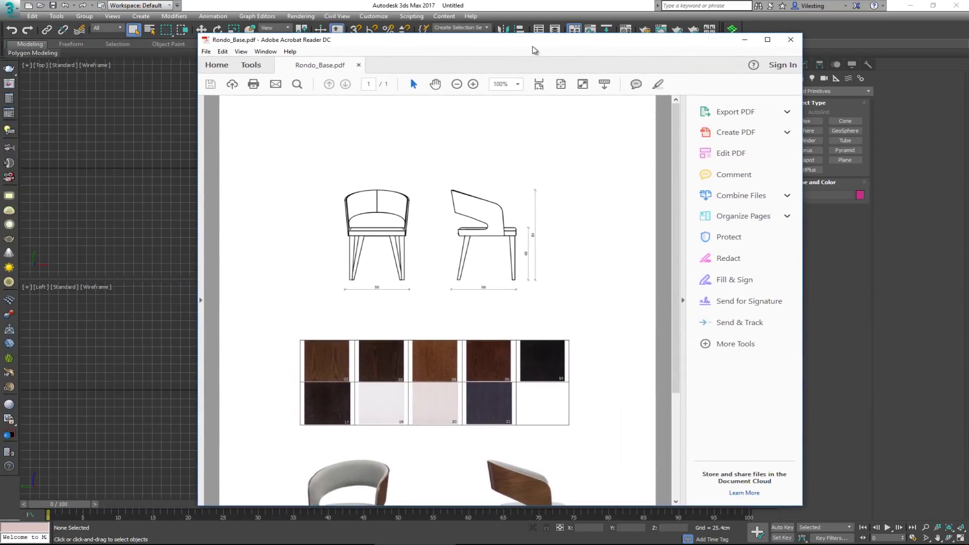
{"action": "double_click", "coordinate": [501, 48]}
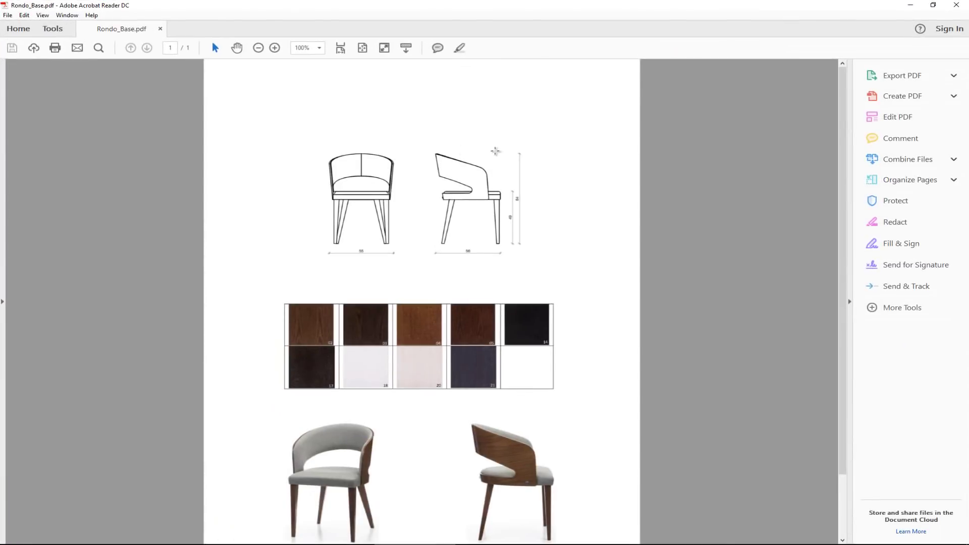
{"action": "scroll", "coordinate": [467, 233], "scroll_direction": "down", "scroll_amount": 3}
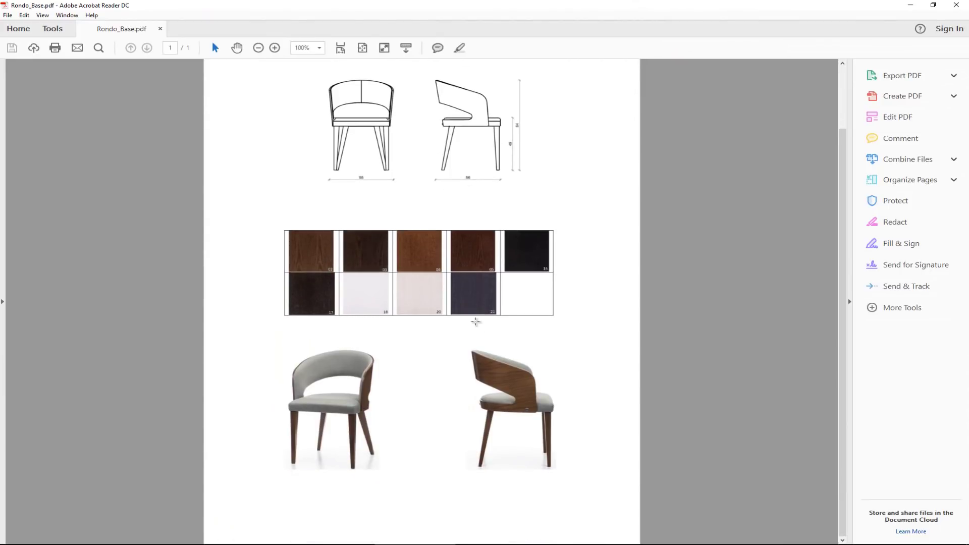
{"action": "scroll", "coordinate": [480, 401], "scroll_direction": "up", "scroll_amount": 3}
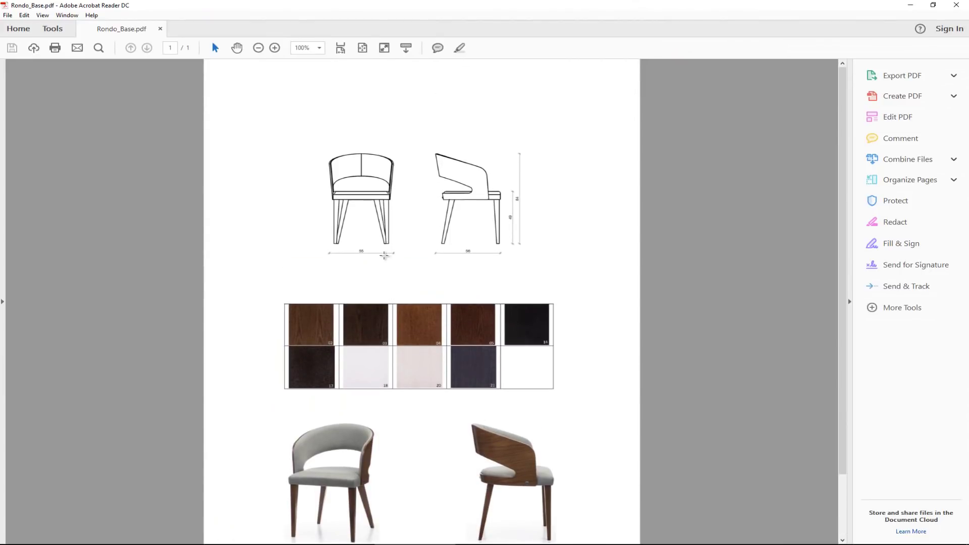
{"action": "scroll", "coordinate": [447, 251], "scroll_direction": "down", "scroll_amount": 1}
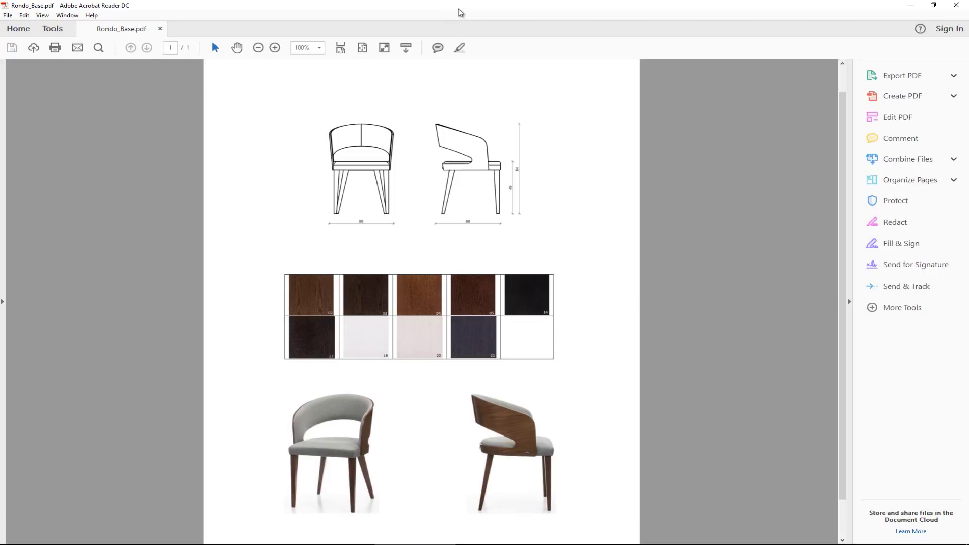
{"action": "left_click_drag", "start_coordinate": [460, 12], "coordinate": [462, 42]}
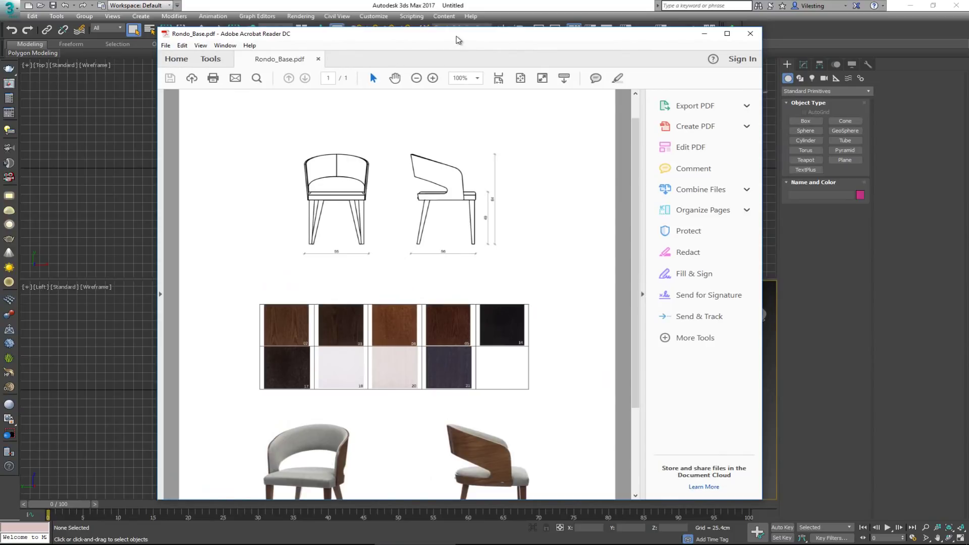
{"action": "left_click_drag", "start_coordinate": [453, 39], "coordinate": [0, 15]}
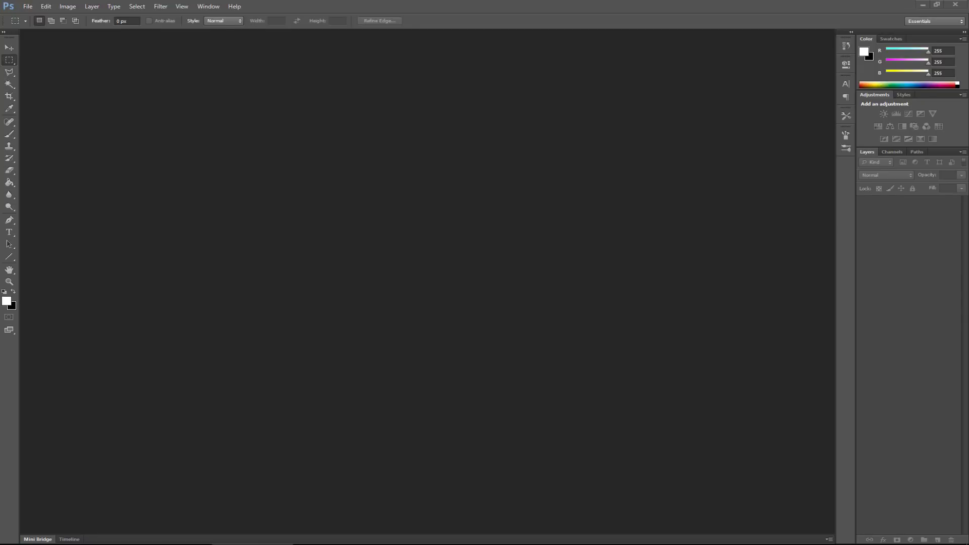
- Open Rondo_Base.pdf in Photoshop and create a new 2000 × 2000 pixel RGB document at 72 pixels/inch with a white background
{"action": "left_click_drag", "start_coordinate": [1, 228], "coordinate": [460, 228]}
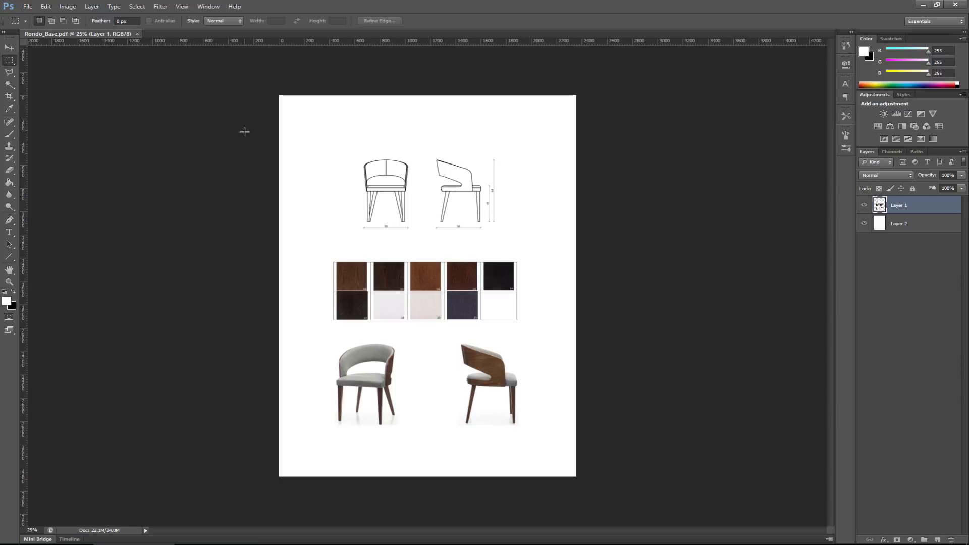
{"action": "key", "text": "ctrl+n"}
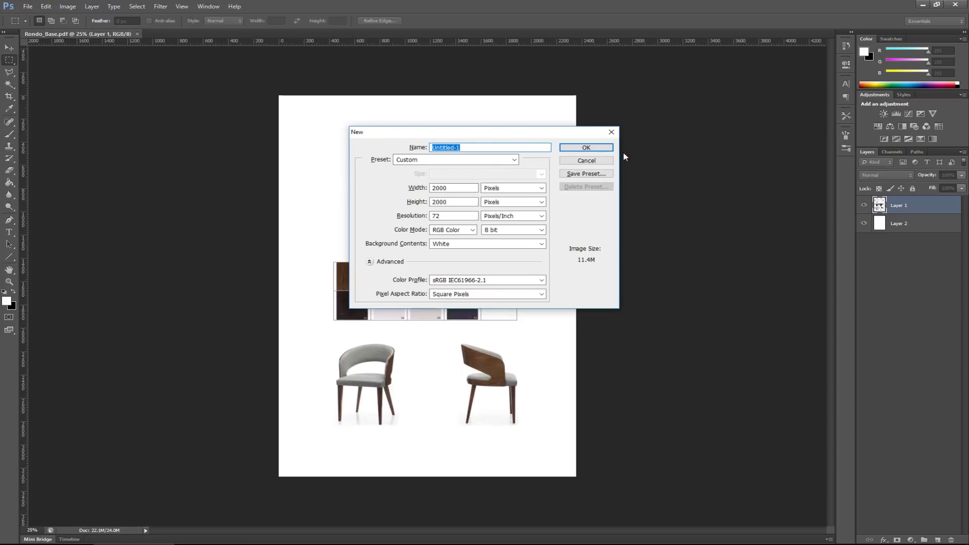
{"action": "left_click", "coordinate": [591, 161]}
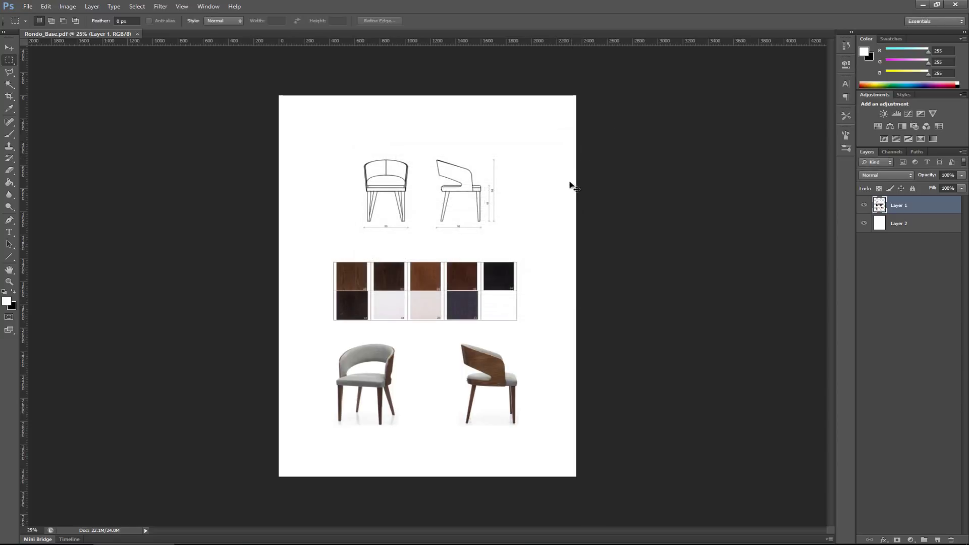
{"action": "key", "text": "ctrl+n"}
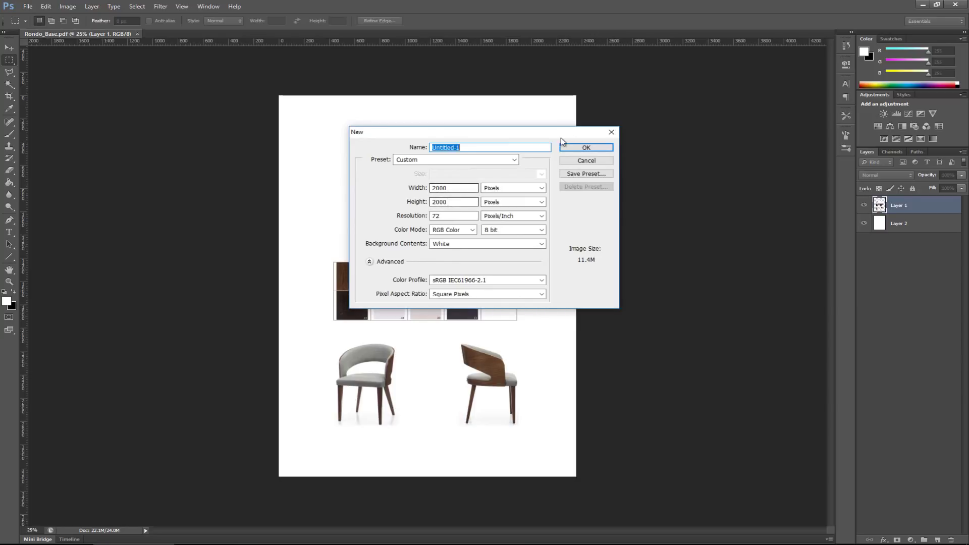
{"action": "left_click", "coordinate": [599, 149]}
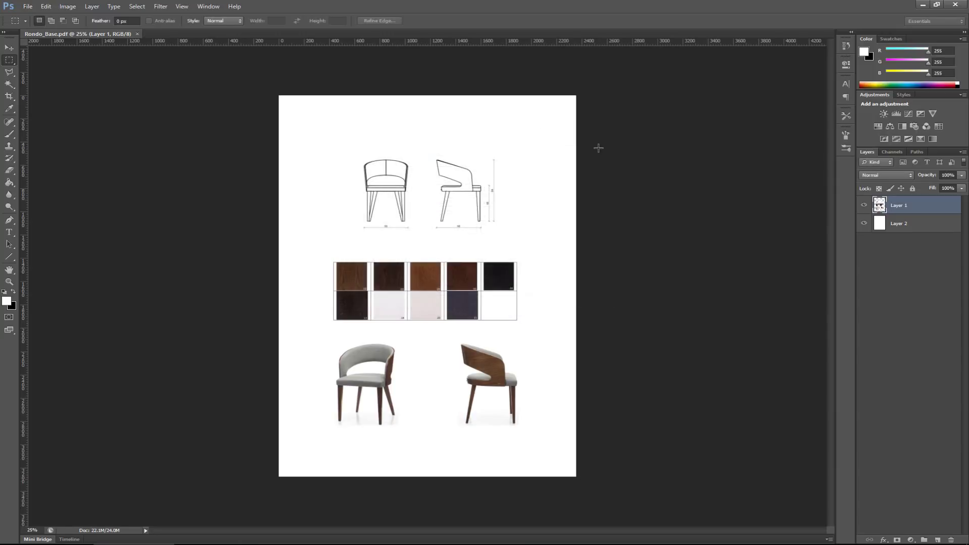
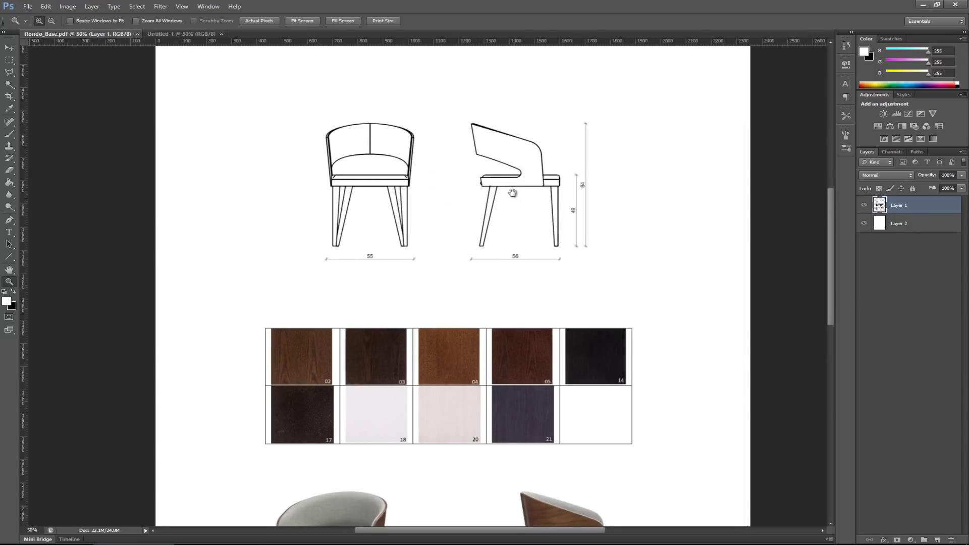
- Select the chair's front view with its width dimension using a rectangular marquee and move it into the new document
{"action": "left_click", "coordinate": [9, 62]}
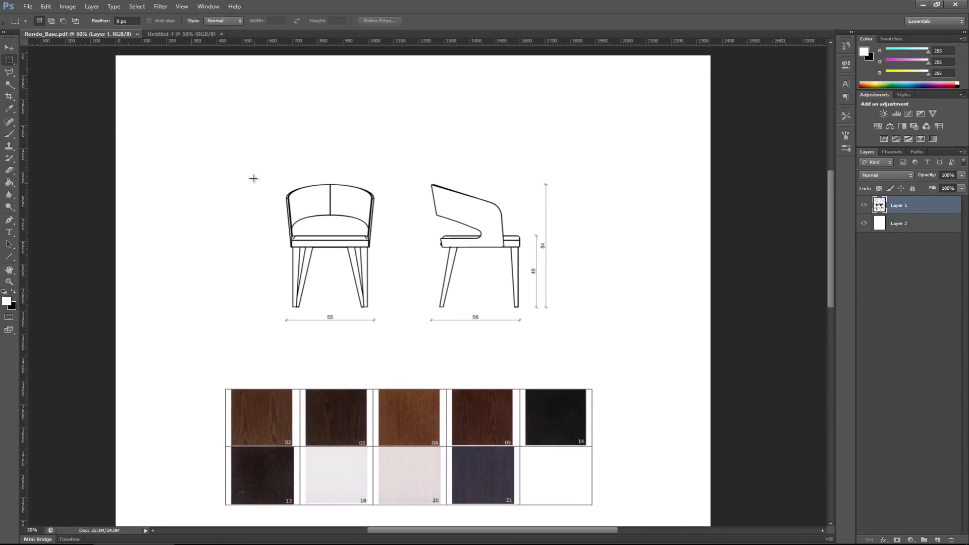
{"action": "left_click_drag", "start_coordinate": [397, 334], "coordinate": [406, 336]}
{"action": "left_click", "coordinate": [9, 47]}
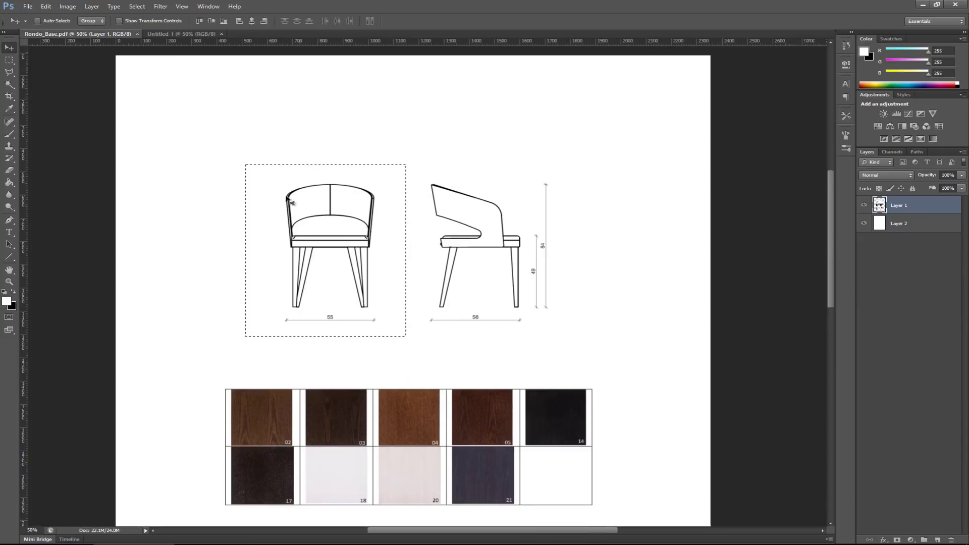
{"action": "left_click_drag", "start_coordinate": [328, 212], "coordinate": [367, 185]}
- Select the chair's side view with its dimensions in Rondo_Base.pdf and move it into the new document as another layer
{"action": "left_click", "coordinate": [98, 34]}
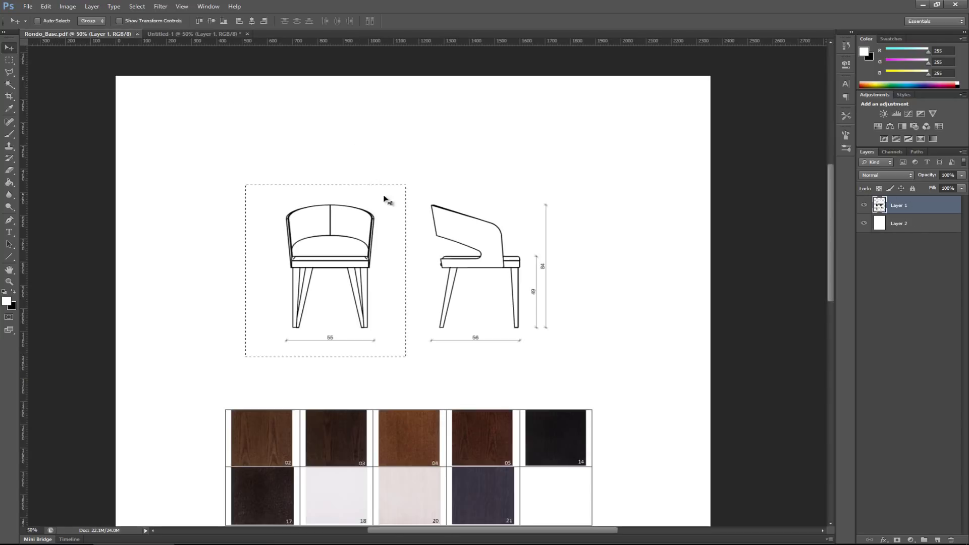
{"action": "key", "text": "m"}
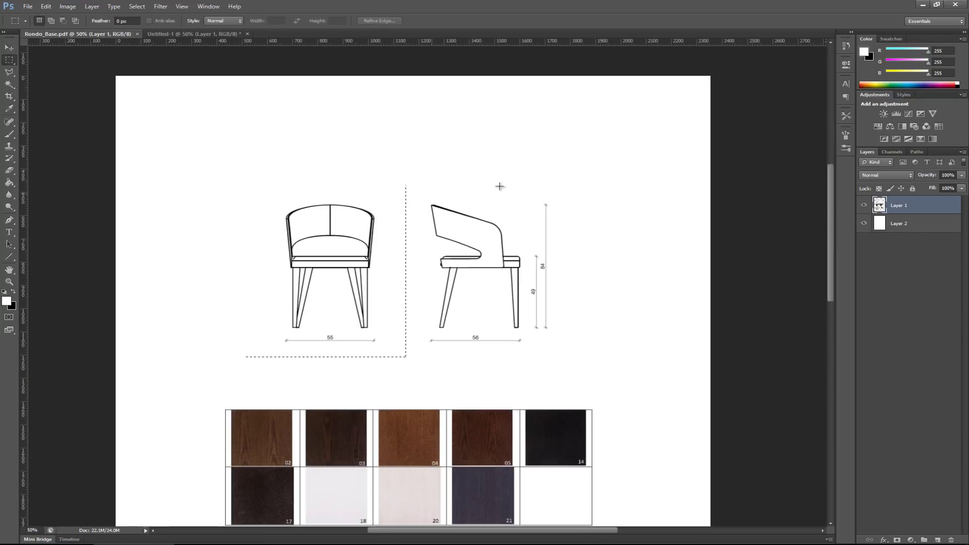
{"action": "left_click_drag", "start_coordinate": [564, 184], "coordinate": [412, 352]}
{"action": "key", "text": "v"}
{"action": "left_click_drag", "start_coordinate": [499, 249], "coordinate": [529, 266]}
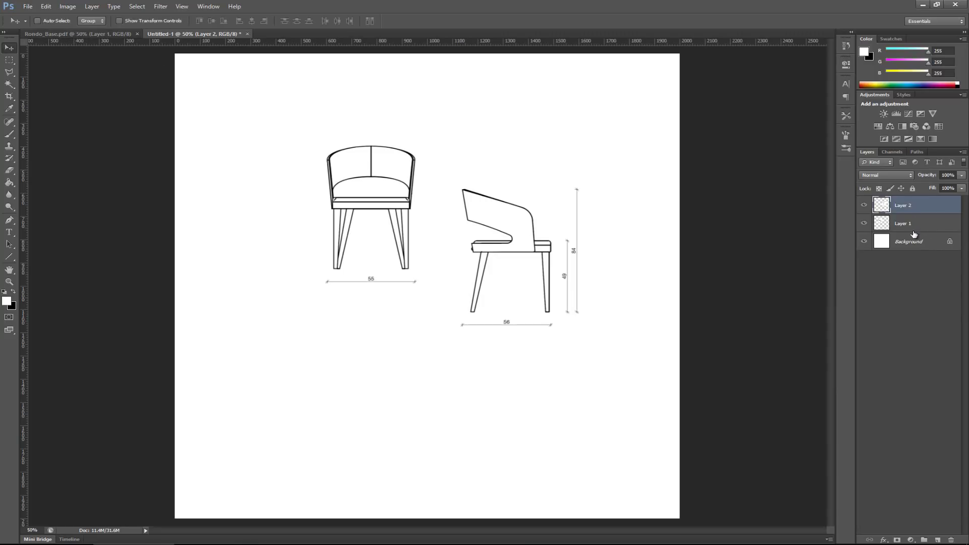
- Toggle the visibility of Layer 1 and Layer 2 to check which drawing each layer holds
{"action": "left_click", "coordinate": [864, 224]}
{"action": "left_click", "coordinate": [864, 224]}
{"action": "left_click", "coordinate": [864, 224]}
{"action": "left_click", "coordinate": [864, 223]}
{"action": "left_click", "coordinate": [864, 206]}
{"action": "left_click", "coordinate": [864, 206]}
- With the Background layer selected and rulers shown, place a horizontal and a vertical guide through the canvas centre
{"action": "left_click", "coordinate": [918, 243]}
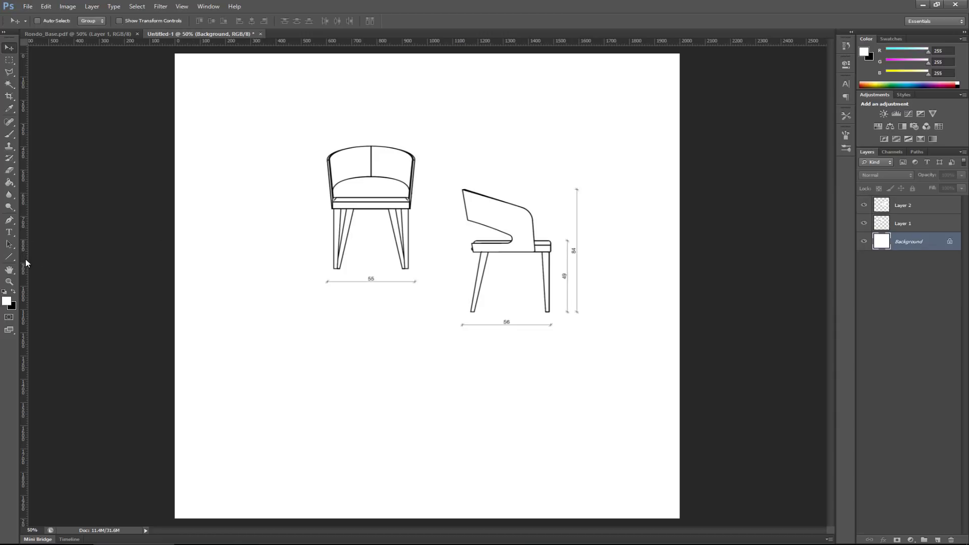
{"action": "key", "text": "ctrl+r"}
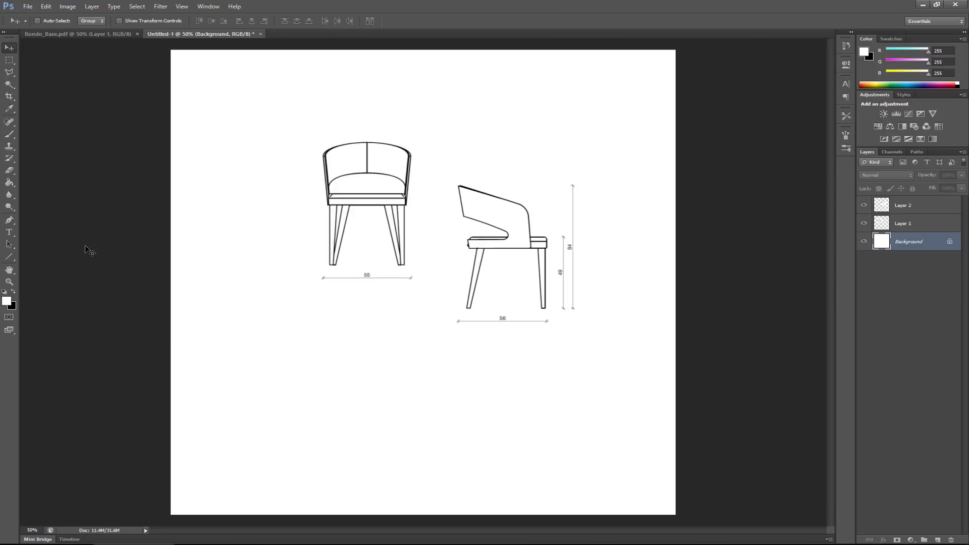
{"action": "key", "text": "ctrl+r"}
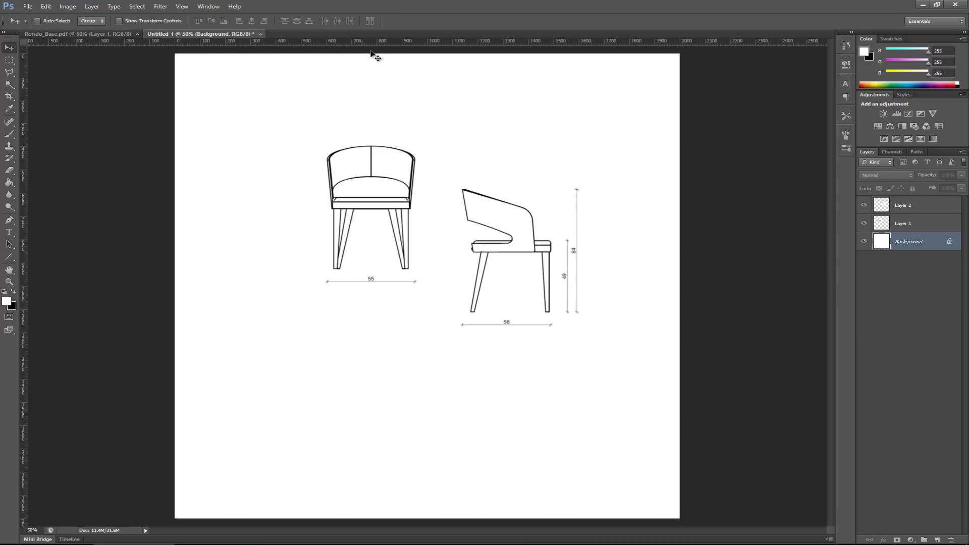
{"action": "left_click_drag", "start_coordinate": [409, 44], "coordinate": [235, 288]}
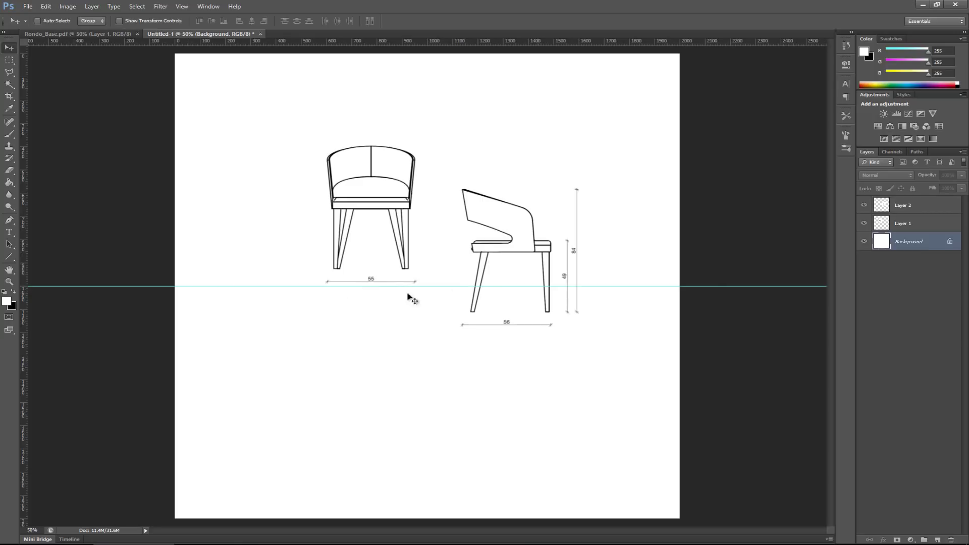
{"action": "left_click_drag", "start_coordinate": [22, 331], "coordinate": [428, 331]}
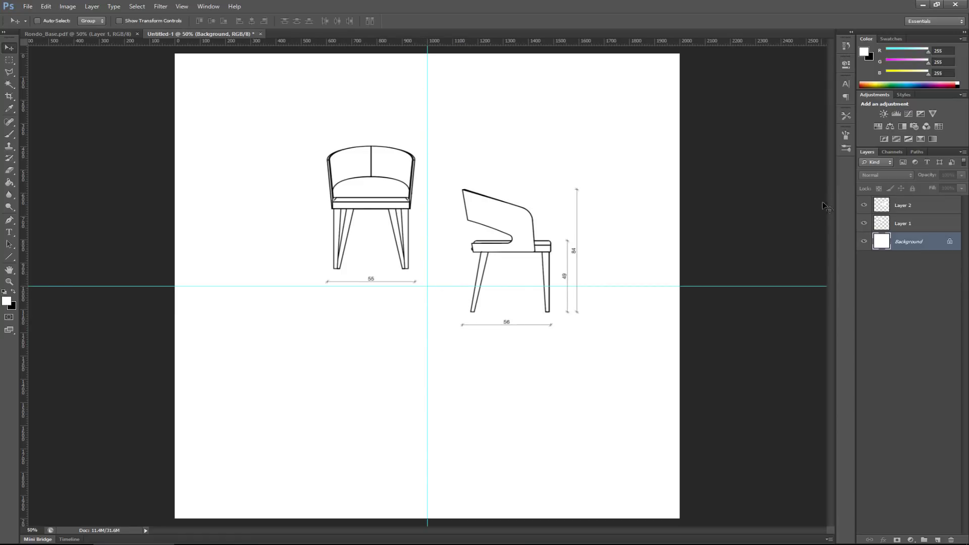
- Move the front view near the guide intersection, shift the side view to the canvas's upper right corner and hide its layer
{"action": "left_click", "coordinate": [907, 225]}
{"action": "mouse_move", "coordinate": [384, 205]}
{"action": "left_mouse_down"}
{"action": "mouse_move", "coordinate": [361, 225]}
{"action": "mouse_move", "coordinate": [419, 278]}
{"action": "mouse_move", "coordinate": [435, 276]}
{"action": "left_mouse_up"}
{"action": "left_click", "coordinate": [871, 206]}
{"action": "left_click_drag", "start_coordinate": [537, 275], "coordinate": [616, 152]}
{"action": "left_click", "coordinate": [865, 206]}
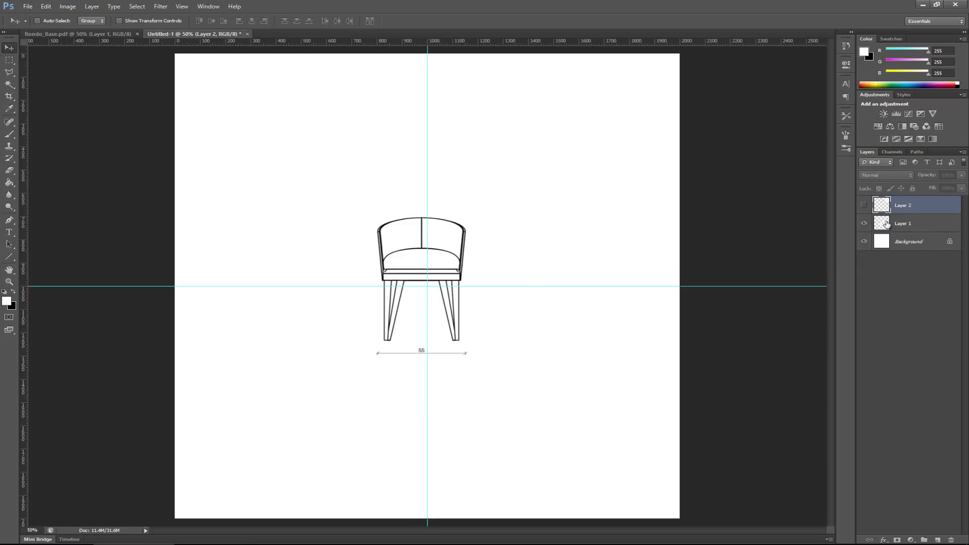
- Align the front view's centre line with the vertical guide and the underside of its seat with the horizontal guide
{"action": "left_click", "coordinate": [904, 223]}
{"action": "left_click_drag", "start_coordinate": [445, 278], "coordinate": [446, 282]}
{"action": "key", "text": "Right"}
{"action": "key", "text": "Right"}
{"action": "key", "text": "Right"}
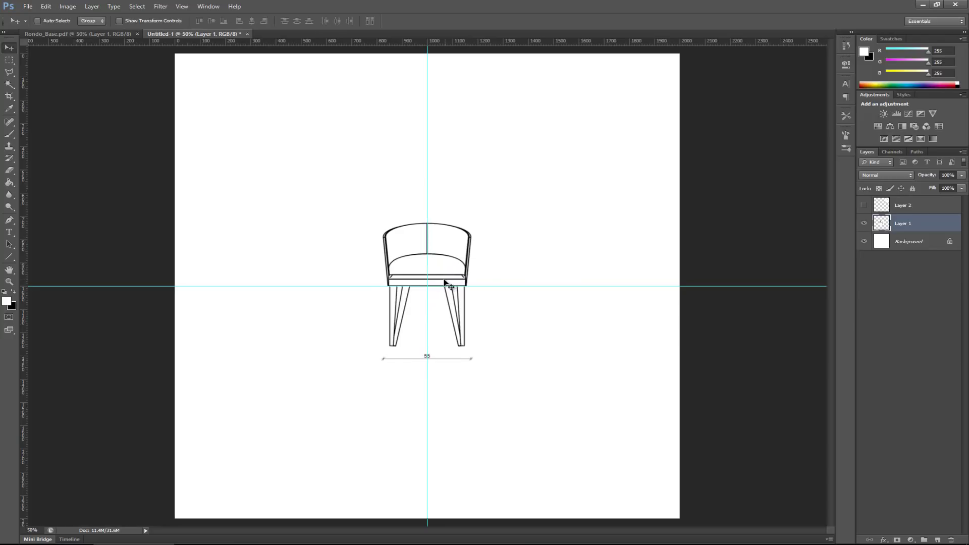
- Show Layer 2 again and move the side view over the front view, centring its seat on the guide intersection
{"action": "left_click", "coordinate": [864, 205]}
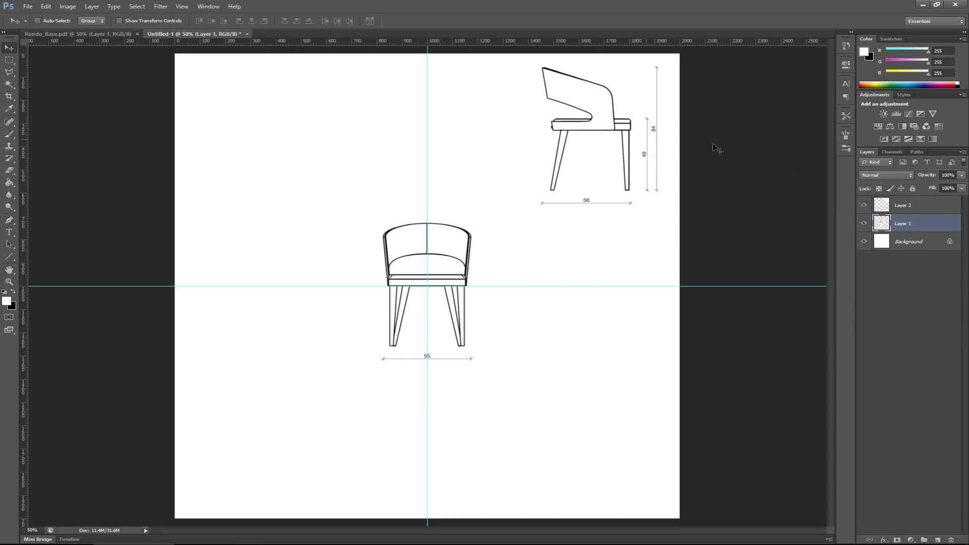
{"action": "left_click", "coordinate": [899, 209]}
{"action": "left_click_drag", "start_coordinate": [591, 133], "coordinate": [468, 284]}
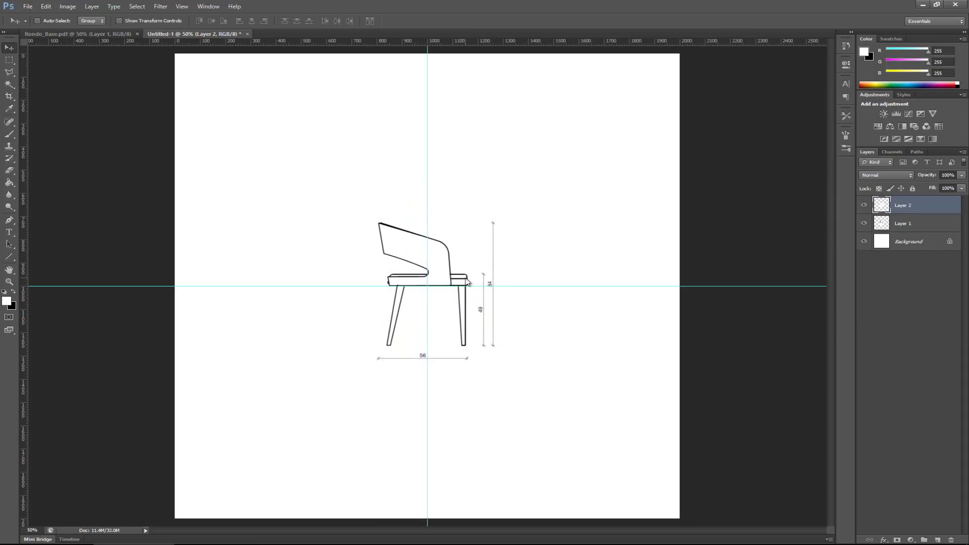
- Fine-align the underside of the side view's seat with the horizontal guide, comparing it against the front view on Layer 1
{"action": "key", "text": "z"}
{"action": "left_click", "coordinate": [437, 292]}
{"action": "left_click", "coordinate": [439, 291]}
{"action": "left_click", "coordinate": [439, 283]}
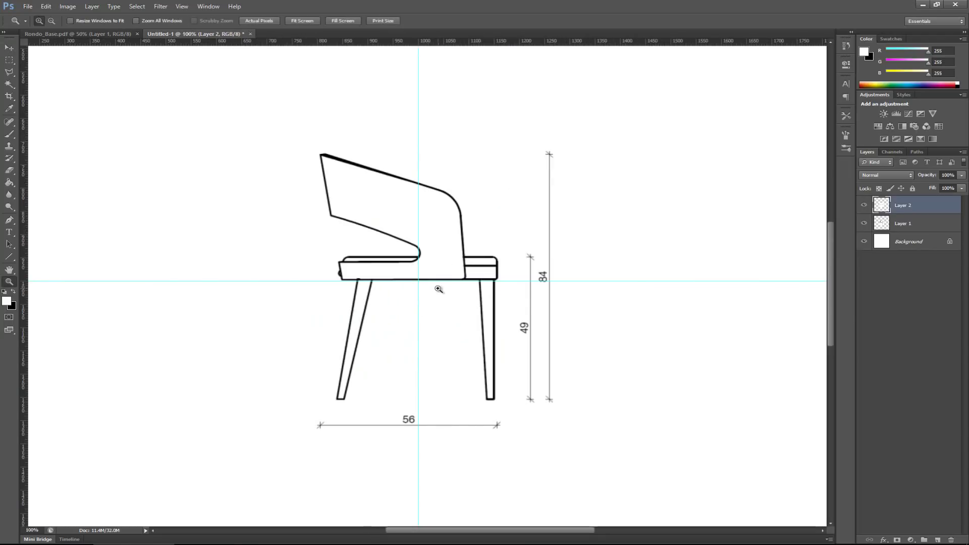
{"action": "left_click", "coordinate": [452, 285]}
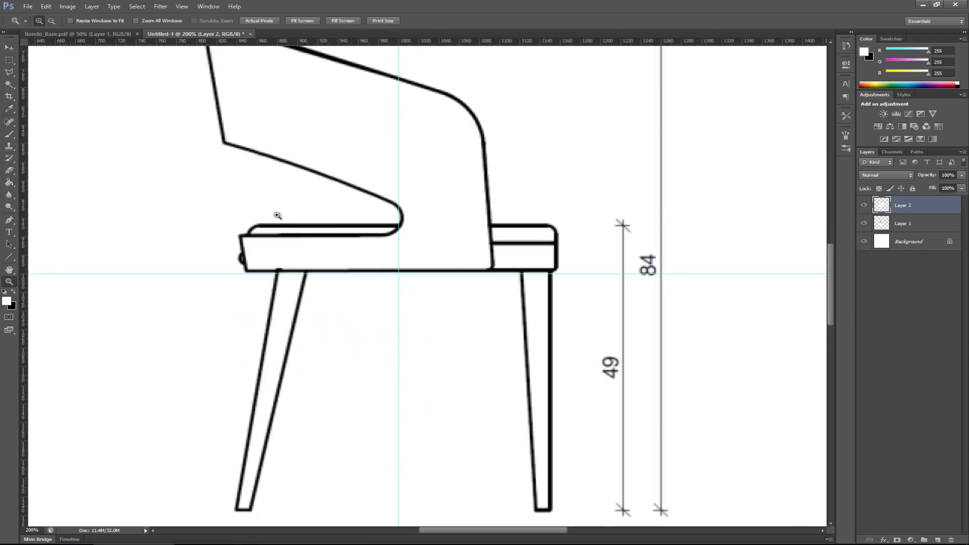
{"action": "left_click", "coordinate": [9, 46]}
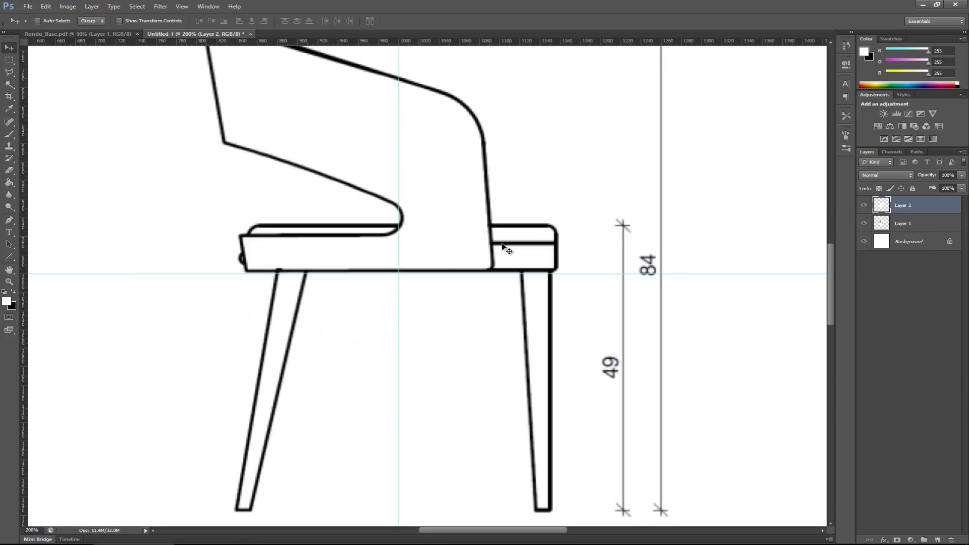
{"action": "left_click", "coordinate": [867, 205]}
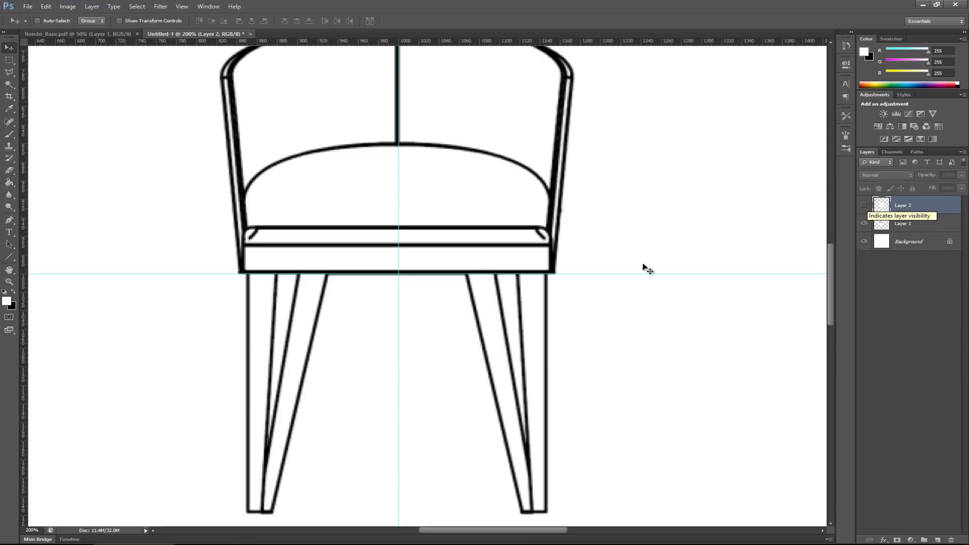
{"action": "left_click", "coordinate": [867, 206]}
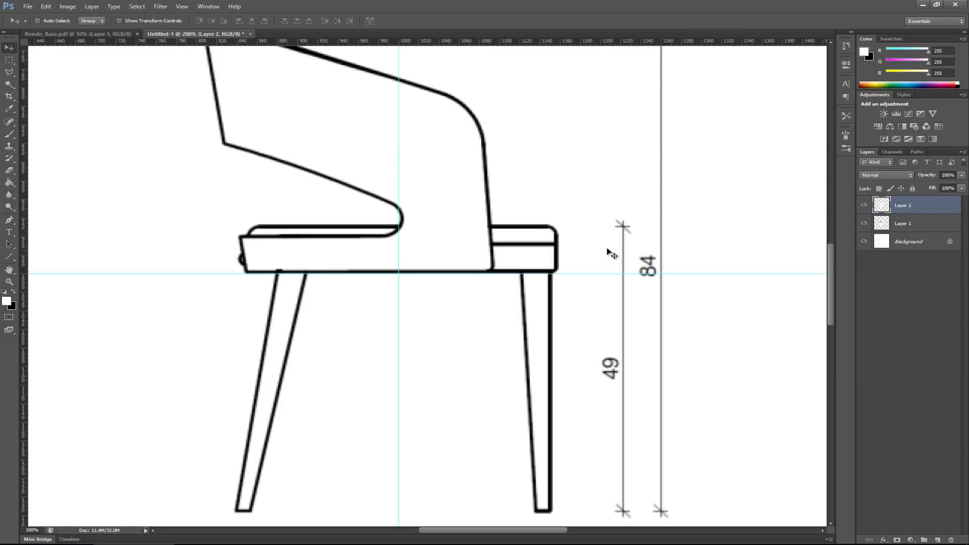
{"action": "double_click", "coordinate": [10, 271]}
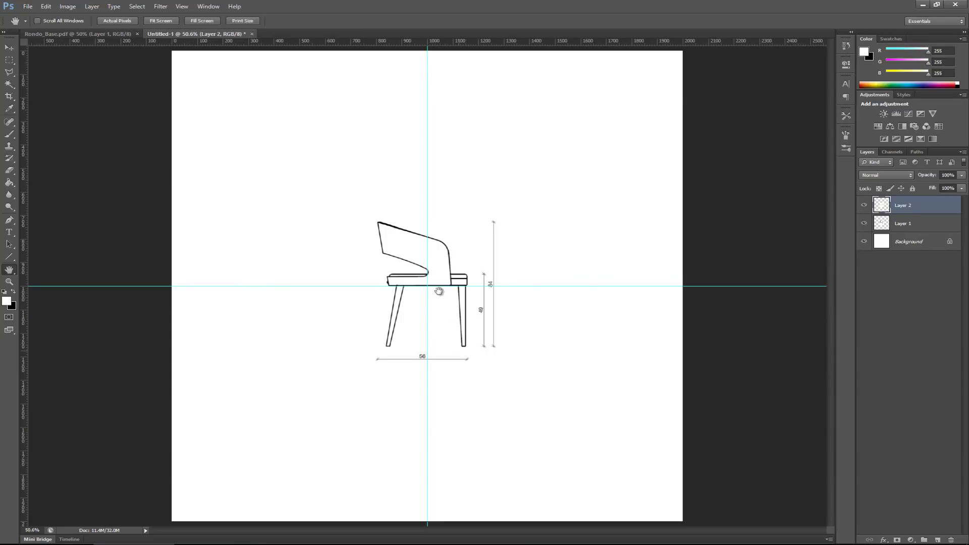
{"action": "left_click", "coordinate": [884, 228], "text": "shift"}
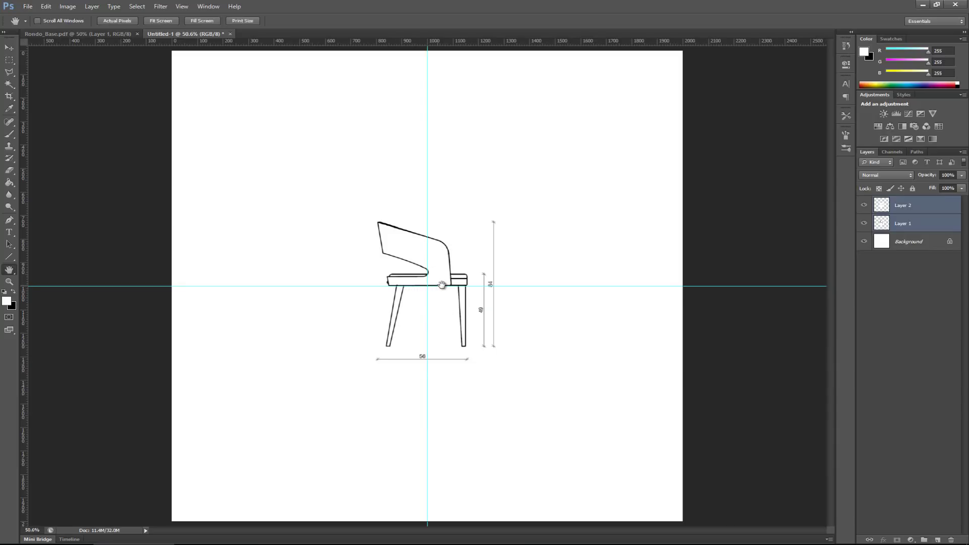
{"action": "left_click", "coordinate": [911, 206]}
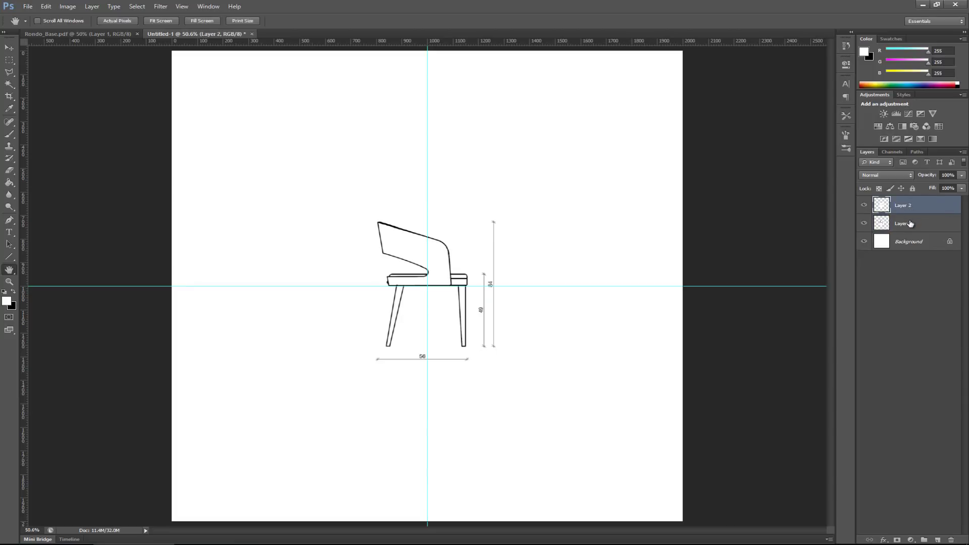
- Scale Layer 1 and Layer 2 together proportionally to about 209% and move them back onto the guide intersection
{"action": "left_click", "coordinate": [910, 226], "text": "shift"}
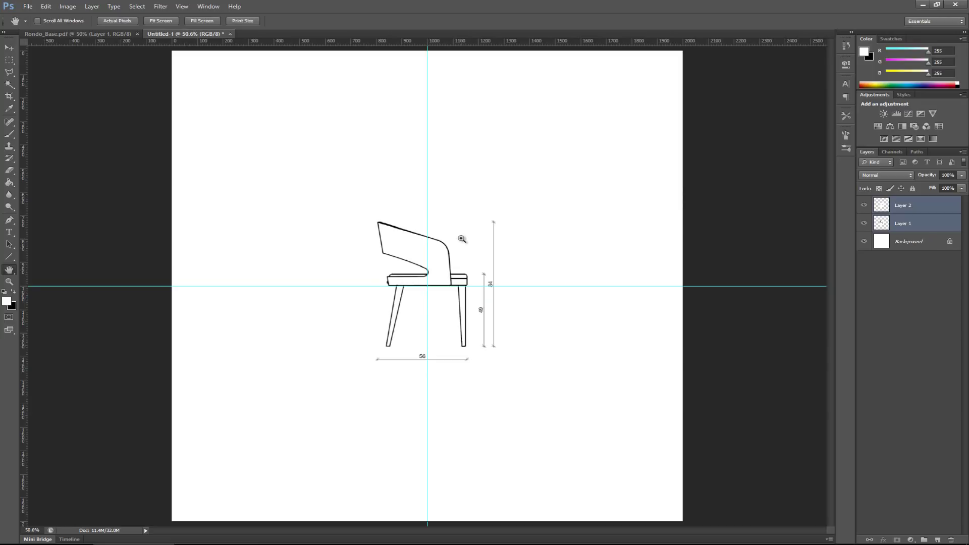
{"action": "key", "text": "ctrl+t"}
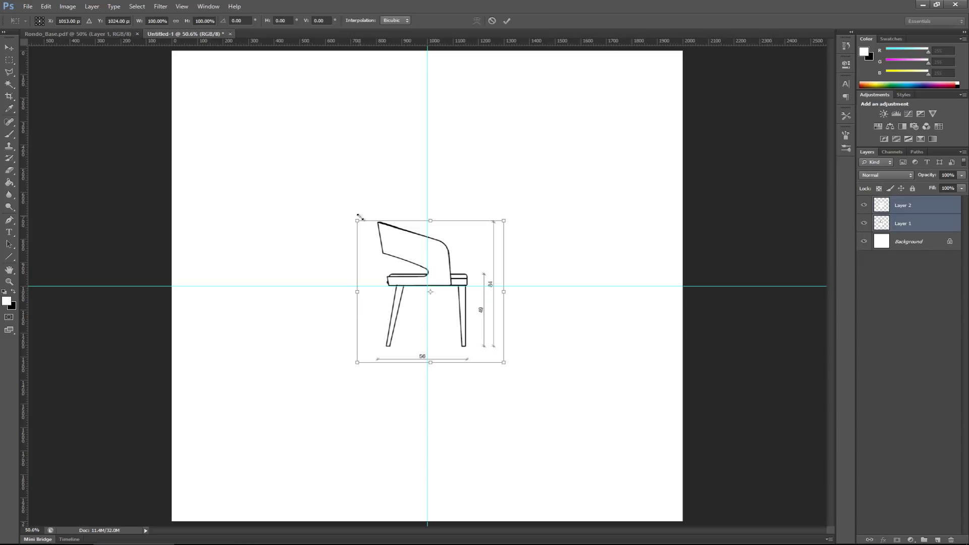
{"action": "left_click_drag", "start_coordinate": [358, 221], "coordinate": [356, 181]}
{"action": "key", "text": "ctrl+z"}
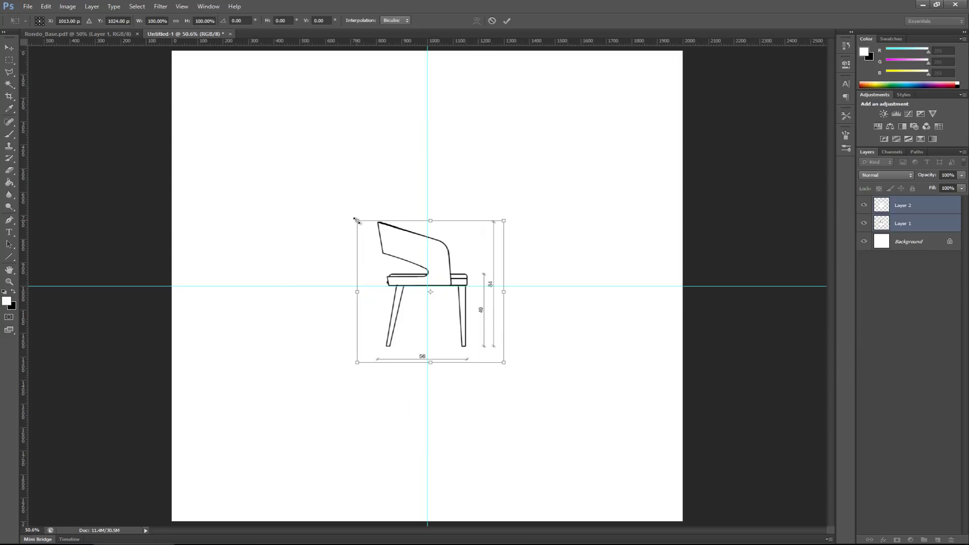
{"action": "left_click_drag", "start_coordinate": [355, 219], "coordinate": [171, 88]}
{"action": "key", "text": "space"}
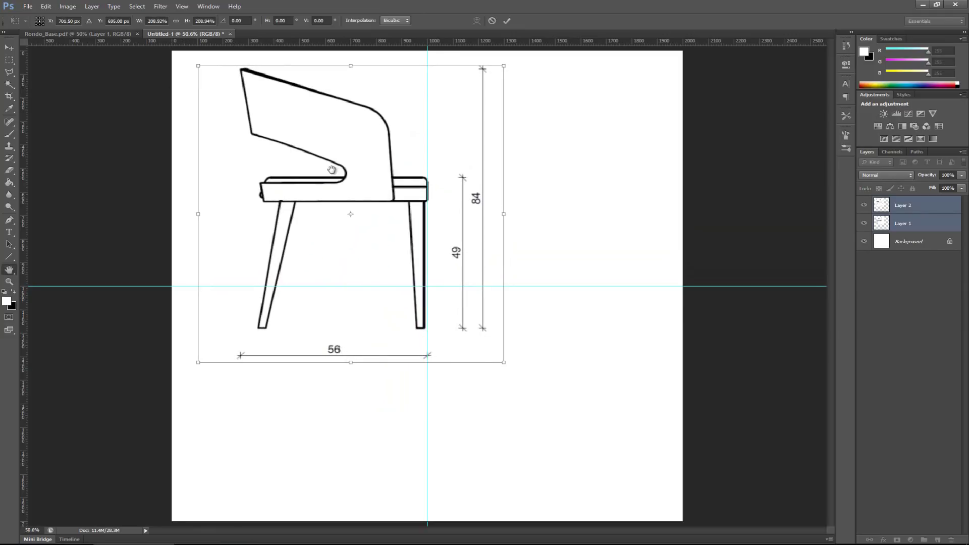
{"action": "key", "text": "Return"}
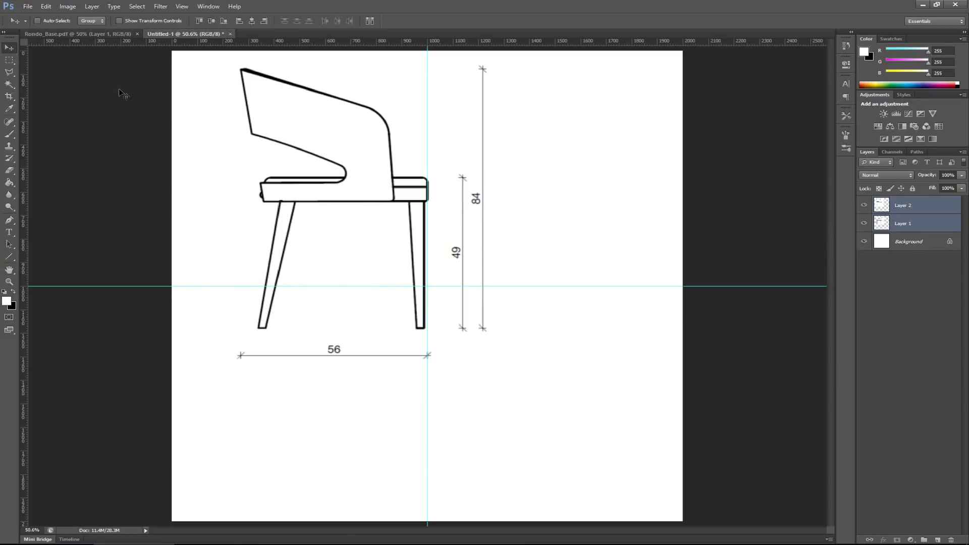
{"action": "mouse_move", "coordinate": [346, 195]}
{"action": "left_mouse_down"}
{"action": "mouse_move", "coordinate": [381, 217]}
{"action": "mouse_move", "coordinate": [419, 280]}
{"action": "left_mouse_up"}
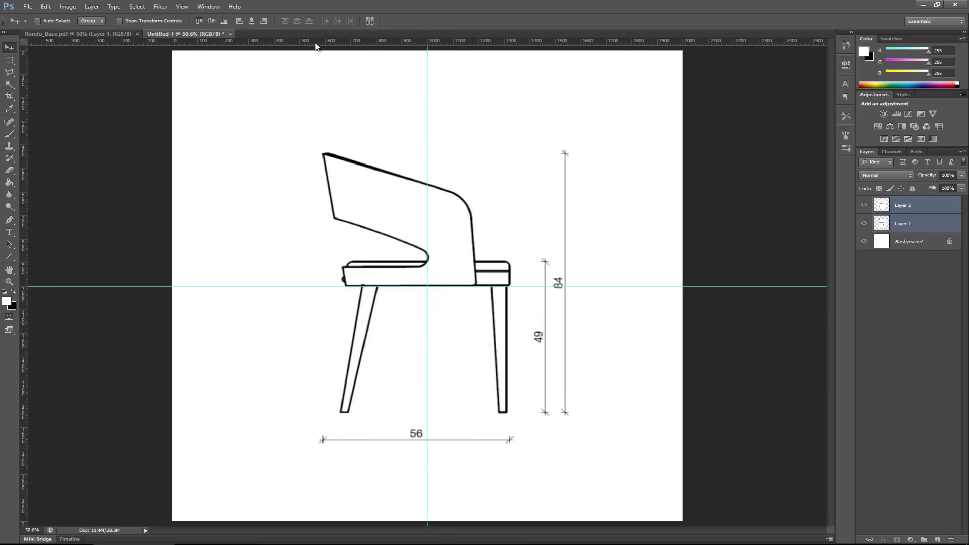
- Add horizontal guides at the bottom of the chair's legs and along the top edge of the backrest, fine-aligning the upper one
{"action": "left_click_drag", "start_coordinate": [316, 44], "coordinate": [496, 414]}
{"action": "left_click_drag", "start_coordinate": [382, 47], "coordinate": [291, 152]}
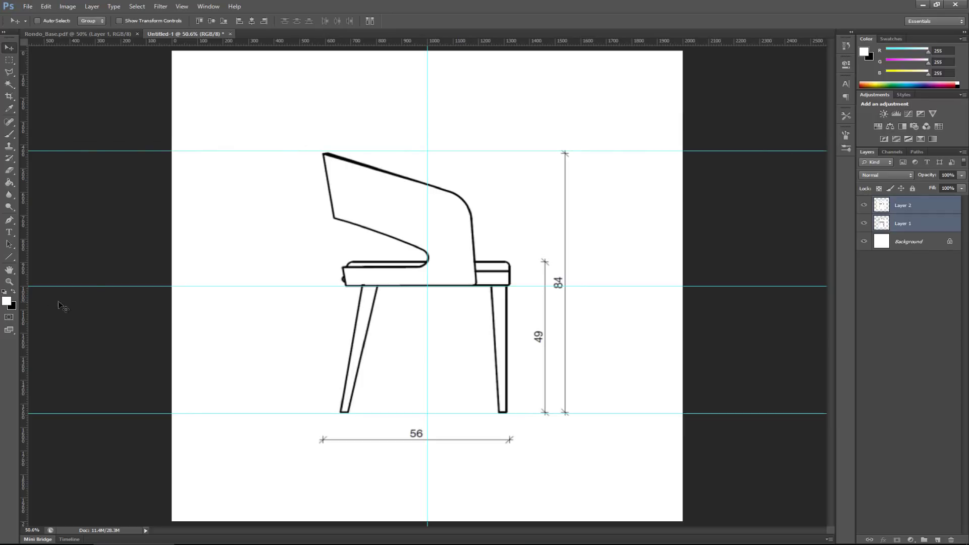
{"action": "key", "text": "z"}
{"action": "left_click", "coordinate": [330, 153]}
{"action": "left_click", "coordinate": [330, 153]}
{"action": "left_click", "coordinate": [330, 153]}
{"action": "left_click", "coordinate": [330, 152]}
{"action": "key", "text": "v"}
{"action": "left_click_drag", "start_coordinate": [342, 146], "coordinate": [341, 156]}
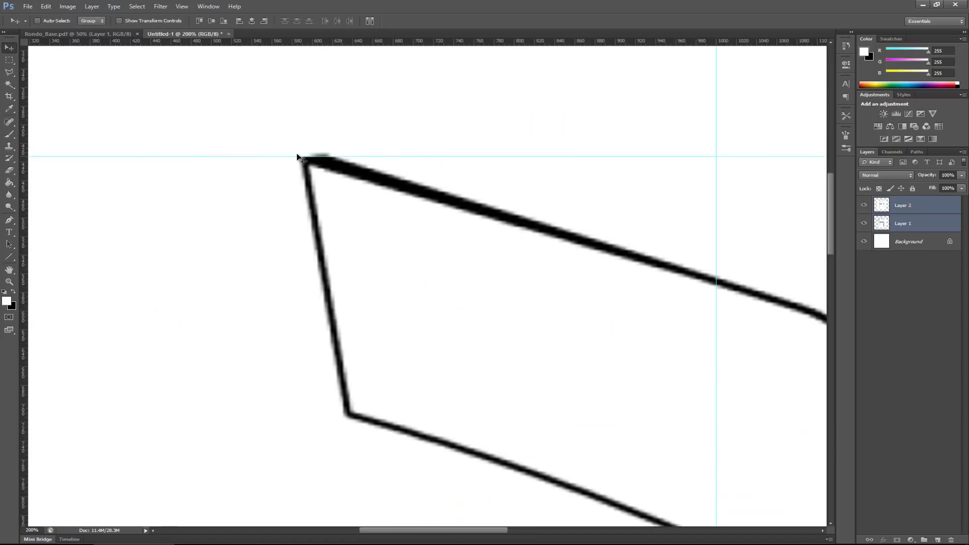
{"action": "left_click", "coordinate": [9, 271]}
{"action": "double_click", "coordinate": [9, 271]}
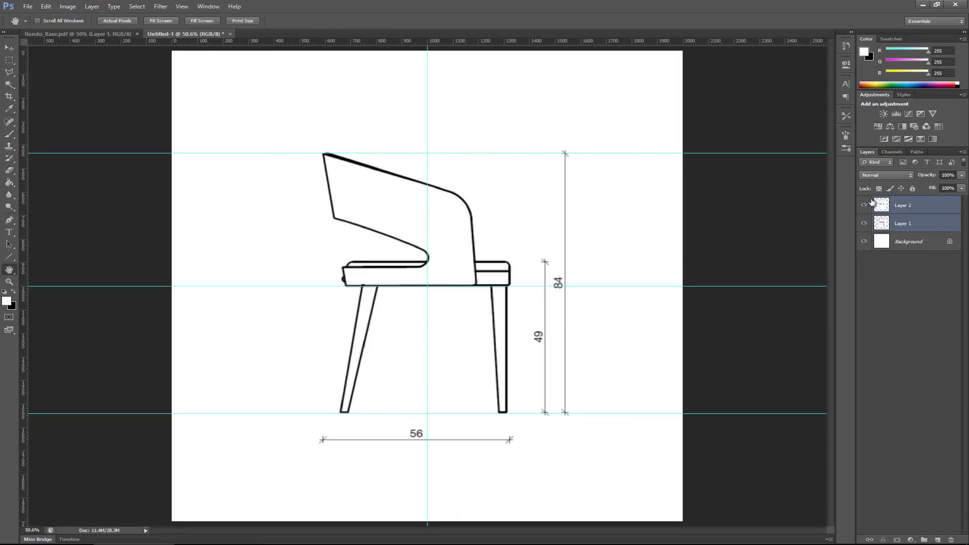
- Compare the heights and centring of the side and front views against the guides by toggling Layer 2's visibility
{"action": "left_click", "coordinate": [864, 206]}
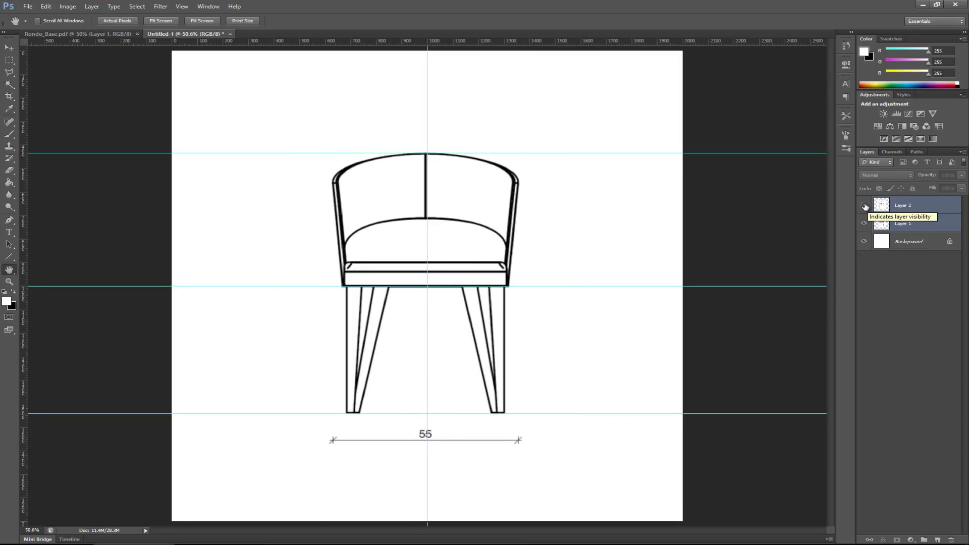
{"action": "left_click", "coordinate": [864, 205]}
{"action": "left_click", "coordinate": [864, 206]}
{"action": "left_click", "coordinate": [864, 206]}
{"action": "left_click", "coordinate": [864, 205]}
{"action": "left_click", "coordinate": [864, 205]}
{"action": "left_click", "coordinate": [864, 206]}
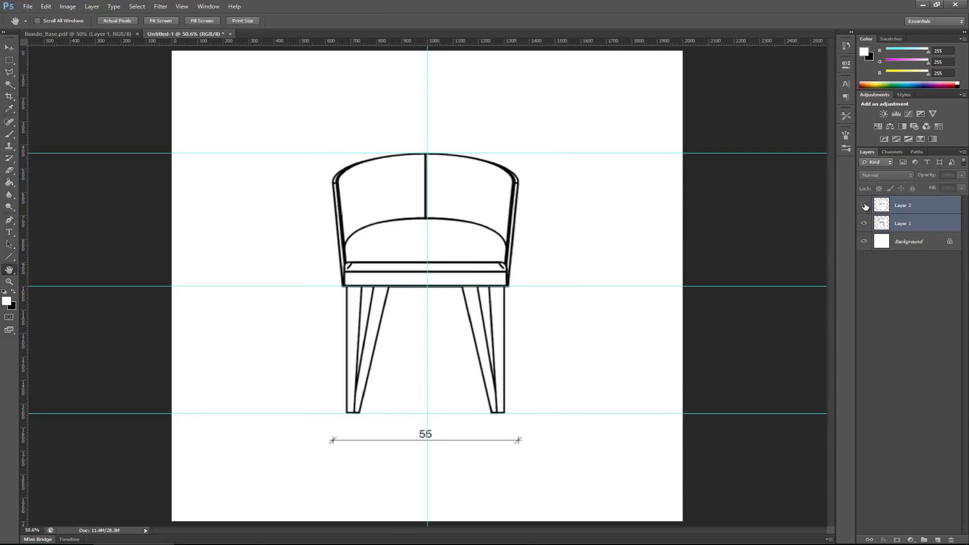
{"action": "left_click", "coordinate": [865, 206]}
{"action": "left_click", "coordinate": [864, 205]}
{"action": "left_click", "coordinate": [864, 206]}
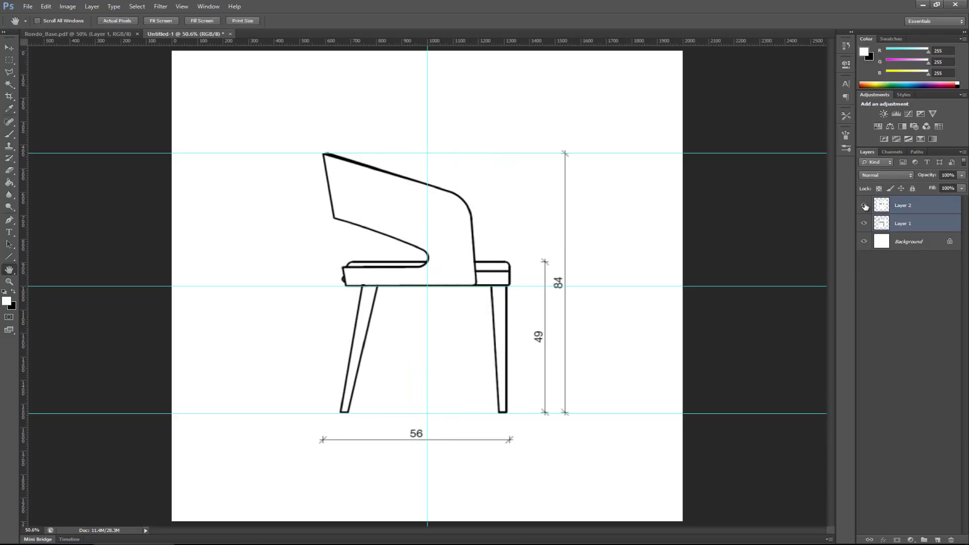
- Hide Layer 2 and nudge the front view on Layer 1 slightly right to put its centre line on the vertical guide
{"action": "left_click", "coordinate": [864, 206]}
{"action": "left_click", "coordinate": [882, 222]}
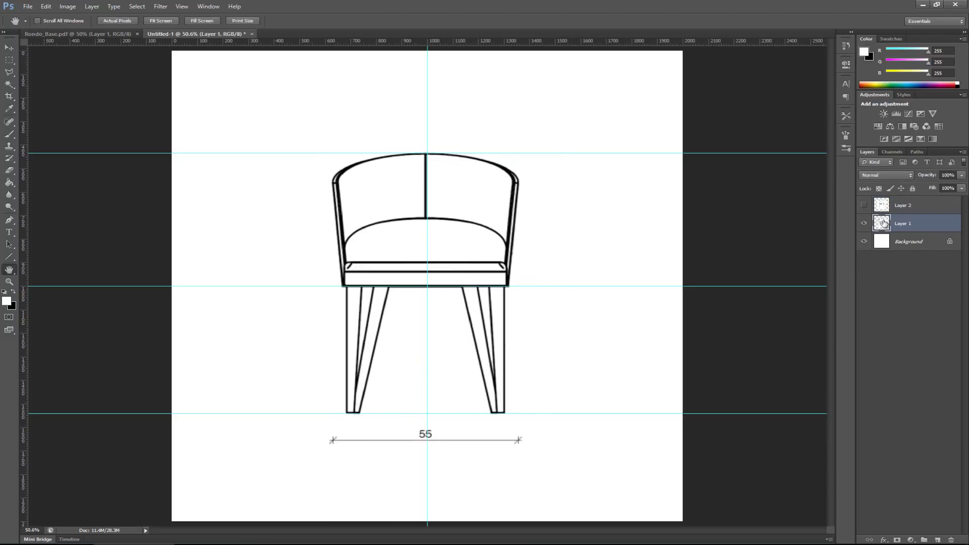
{"action": "left_click", "coordinate": [8, 49]}
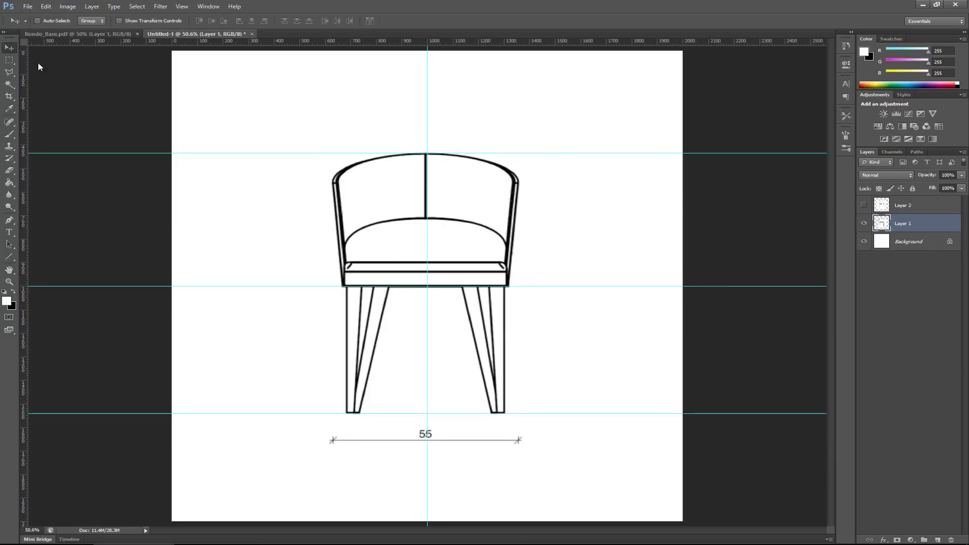
{"action": "key", "text": "Right"}
{"action": "key", "text": "Right"}
{"action": "key", "text": "Right"}
{"action": "key", "text": "Right"}
{"action": "key", "text": "Right"}
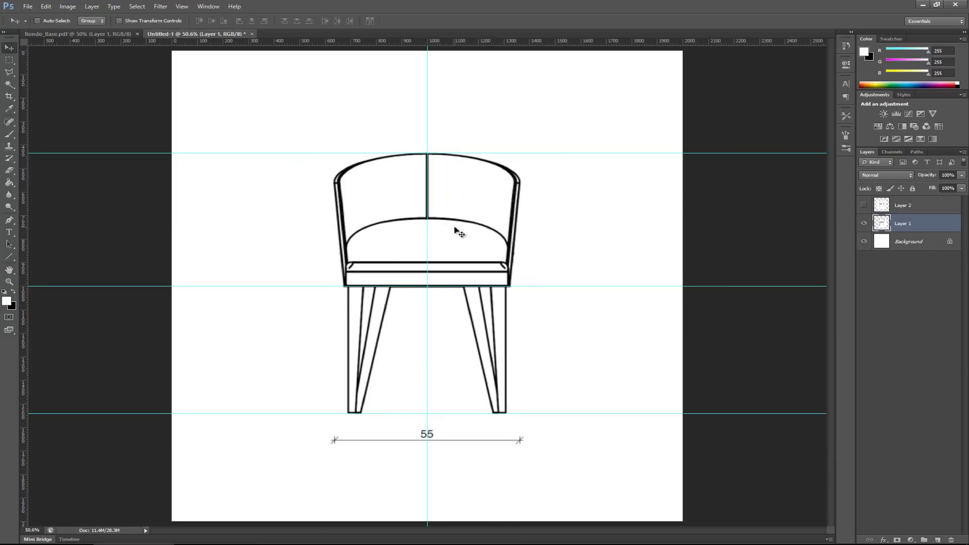
- Recheck the nudged front view's alignment with the side view by switching Layer 2 on and off
{"action": "left_click", "coordinate": [864, 205]}
{"action": "left_click", "coordinate": [864, 205]}
{"action": "left_click", "coordinate": [864, 205]}
{"action": "left_click", "coordinate": [864, 205]}
{"action": "left_click", "coordinate": [864, 205]}
{"action": "left_click", "coordinate": [864, 205]}
{"action": "left_click", "coordinate": [864, 205]}
{"action": "left_click", "coordinate": [864, 205]}
{"action": "left_click", "coordinate": [864, 205]}
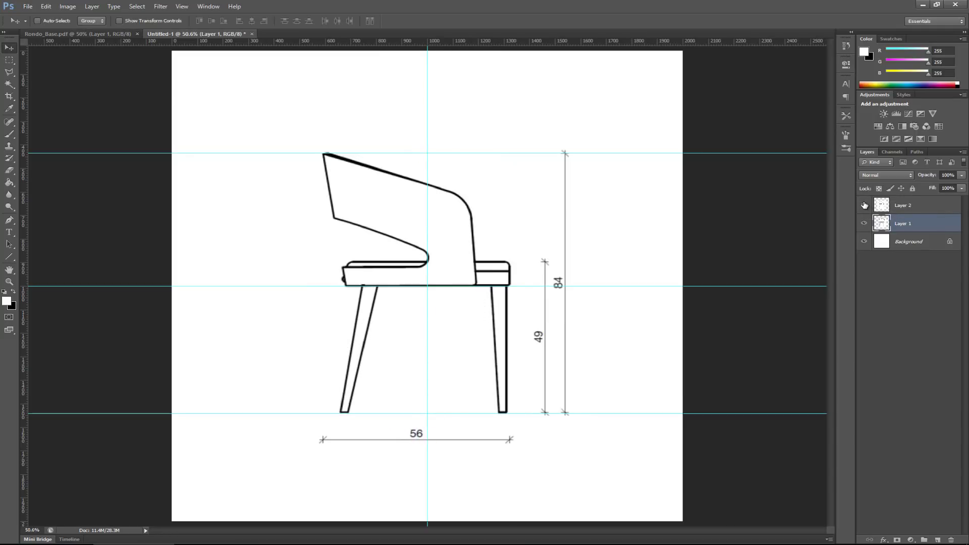
{"action": "left_click", "coordinate": [864, 205]}
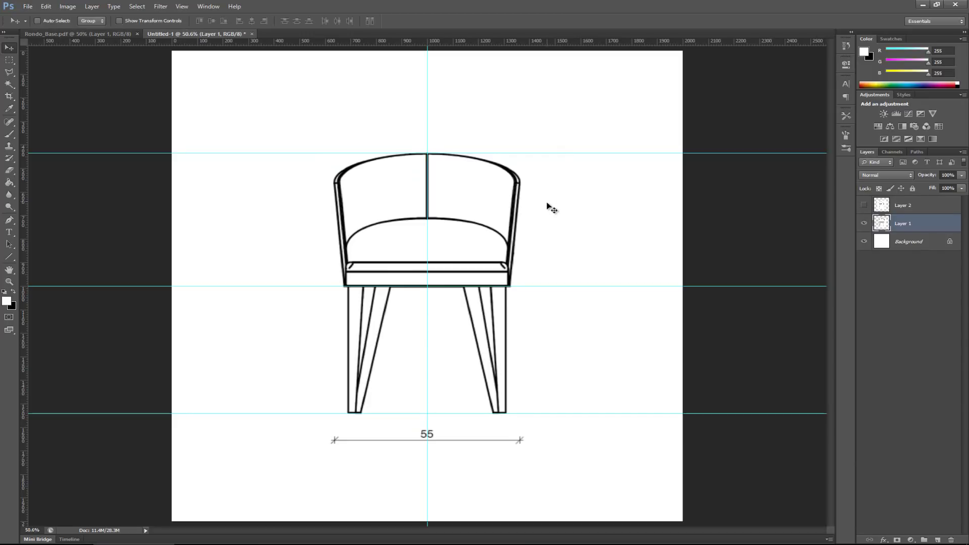
- Remove all three horizontal guides and the vertical guide from the canvas
{"action": "left_click_drag", "start_coordinate": [113, 149], "coordinate": [120, 34]}
{"action": "left_click_drag", "start_coordinate": [139, 413], "coordinate": [152, 534]}
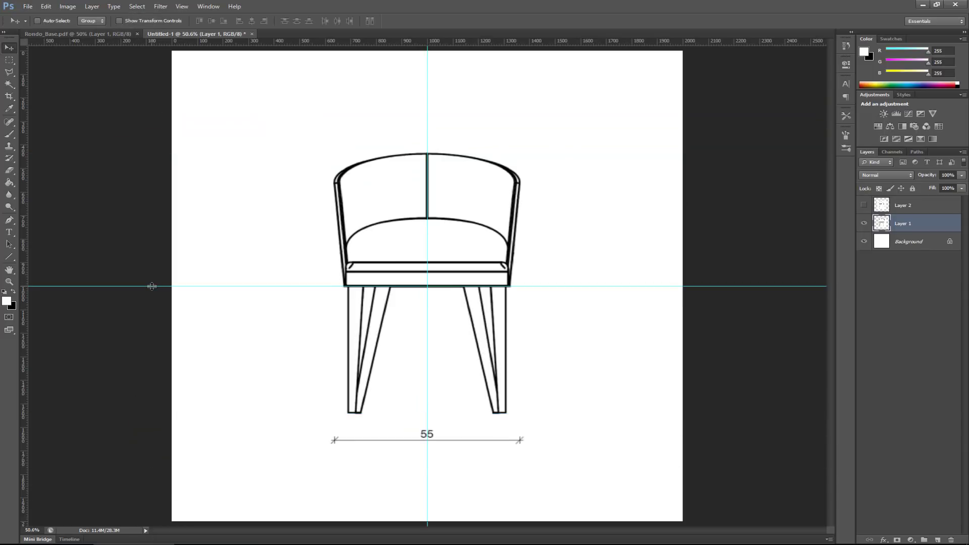
{"action": "left_click_drag", "start_coordinate": [151, 260], "coordinate": [159, 35]}
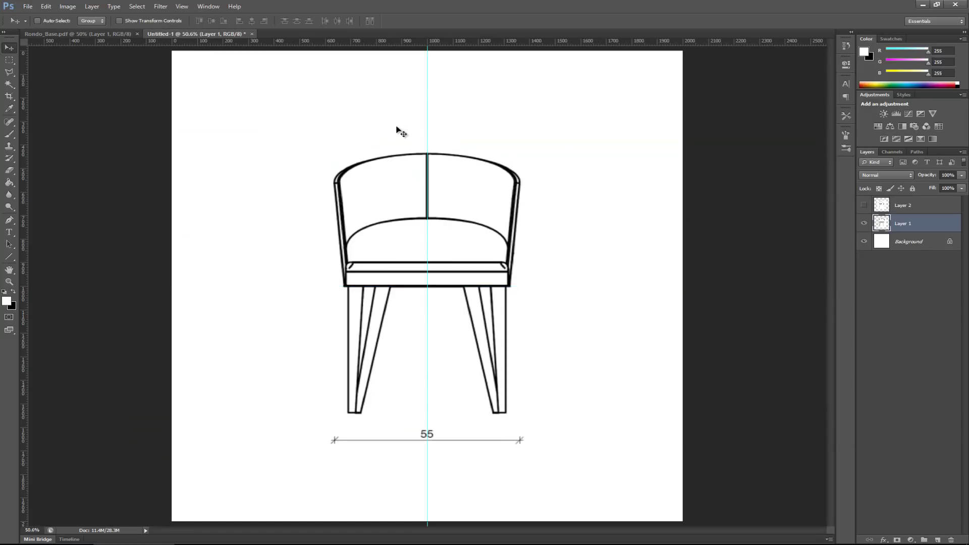
{"action": "left_click_drag", "start_coordinate": [424, 129], "coordinate": [24, 132]}
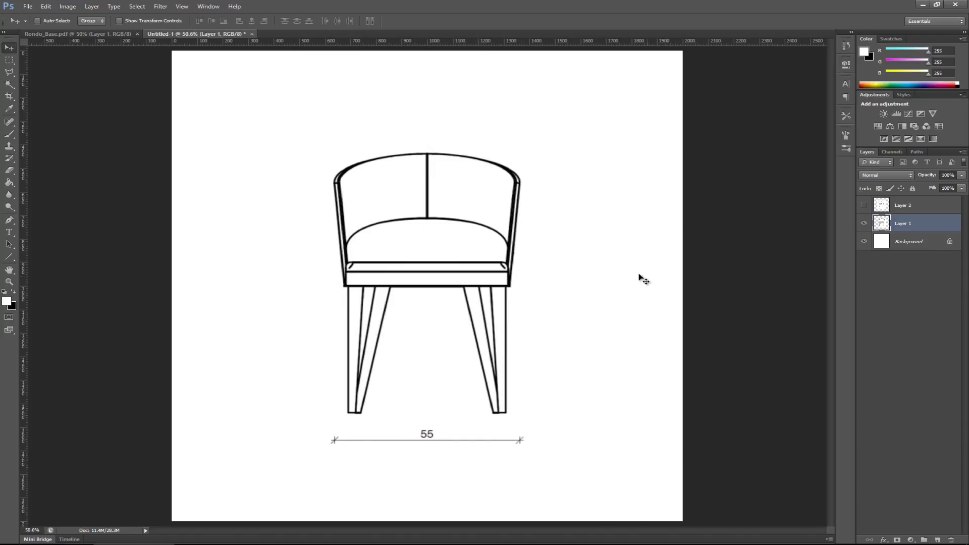
- Create a new layer with the default settings above Layer 2
{"action": "left_click", "coordinate": [887, 242]}
{"action": "left_click", "coordinate": [893, 211]}
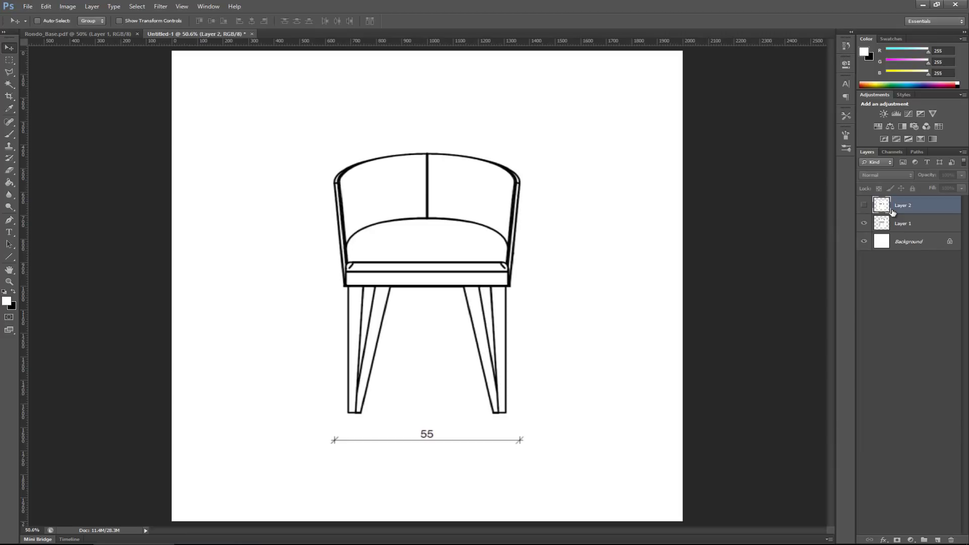
{"action": "key", "text": "ctrl+shift+n"}
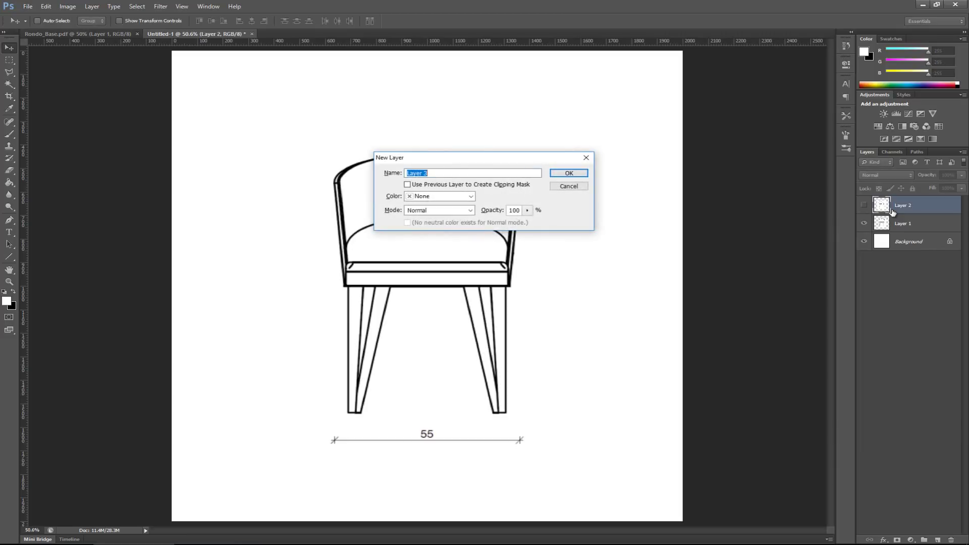
{"action": "key", "text": "Return"}
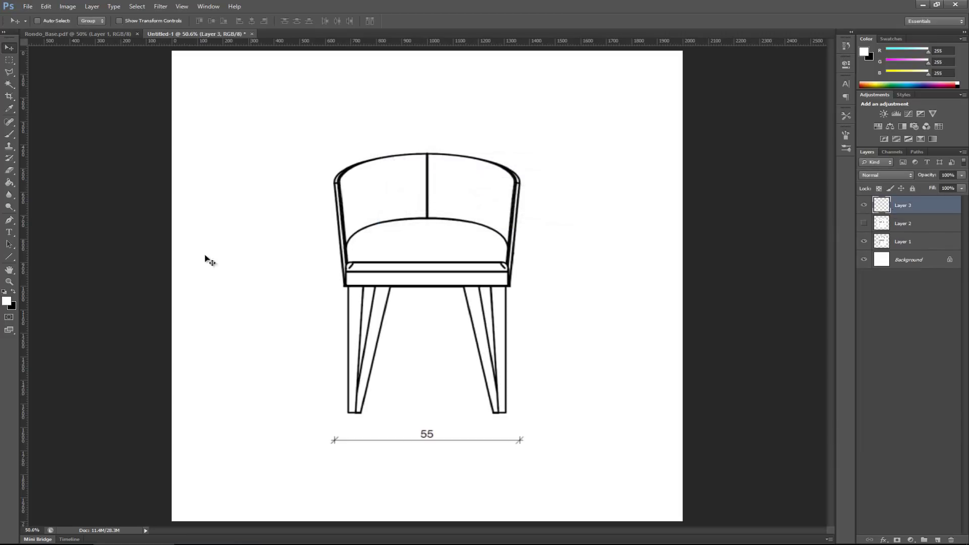
- Set the foreground colour to light blue, #24c2ea
{"action": "left_click", "coordinate": [4, 293]}
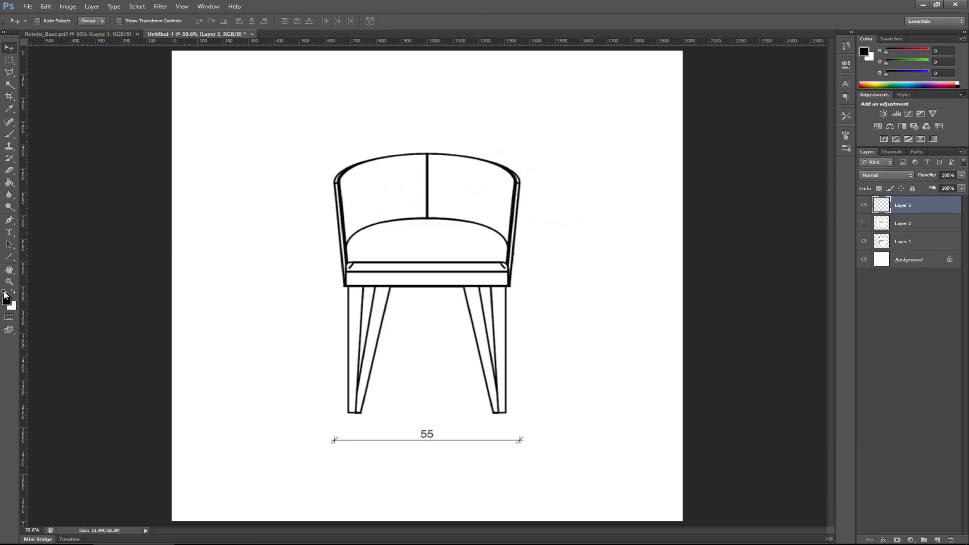
{"action": "left_click", "coordinate": [6, 301]}
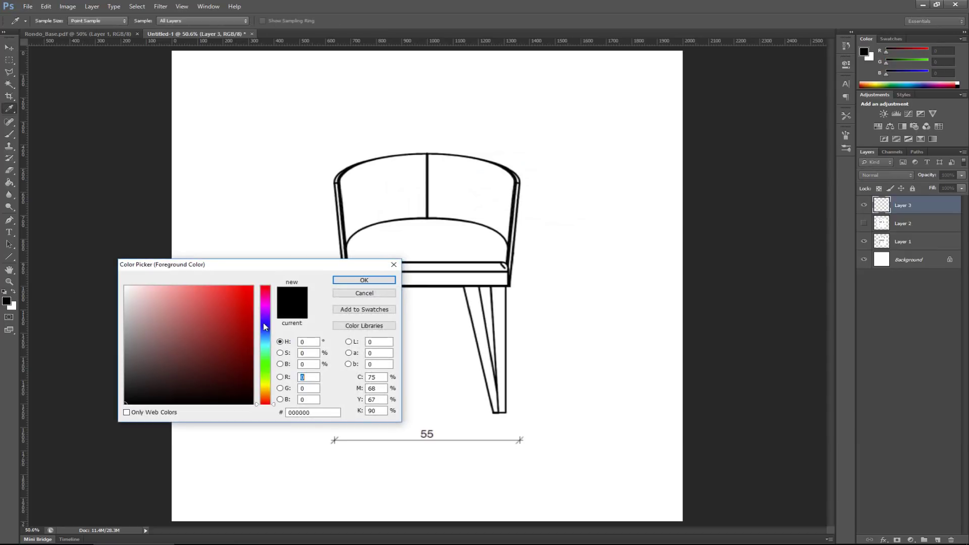
{"action": "left_click_drag", "start_coordinate": [266, 335], "coordinate": [266, 341]}
{"action": "left_click", "coordinate": [234, 301]}
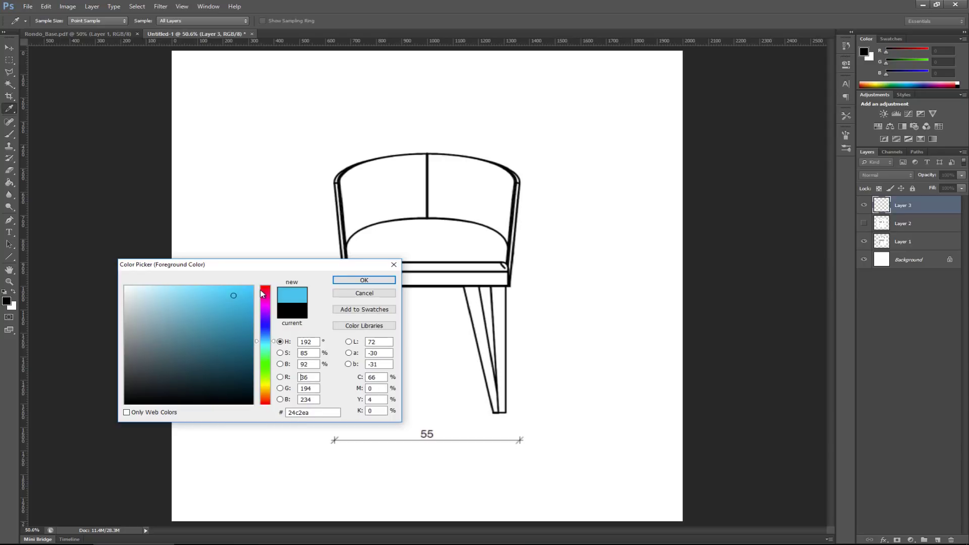
{"action": "left_click", "coordinate": [364, 280]}
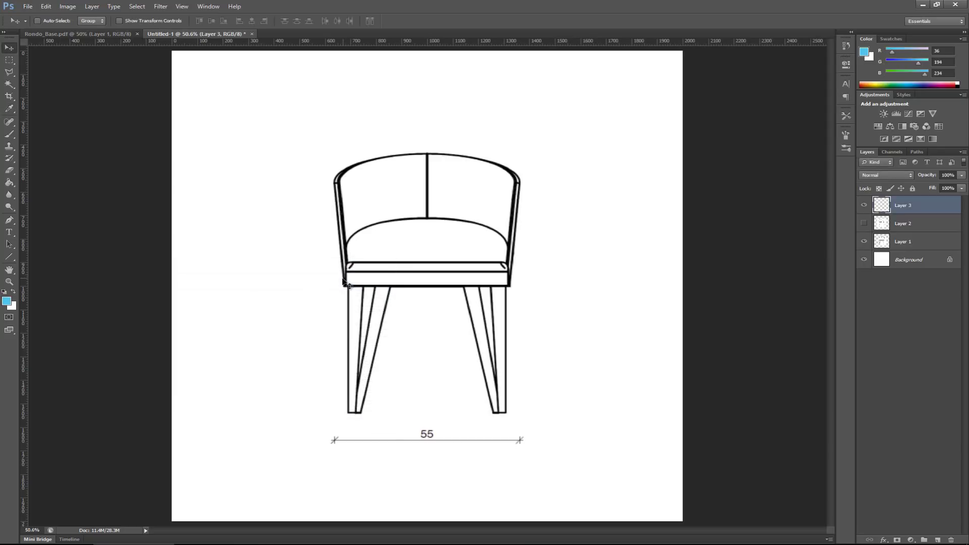
- Fill Layer 3 with the light blue foreground colour and set the layer's opacity to 50%
{"action": "left_click", "coordinate": [10, 182]}
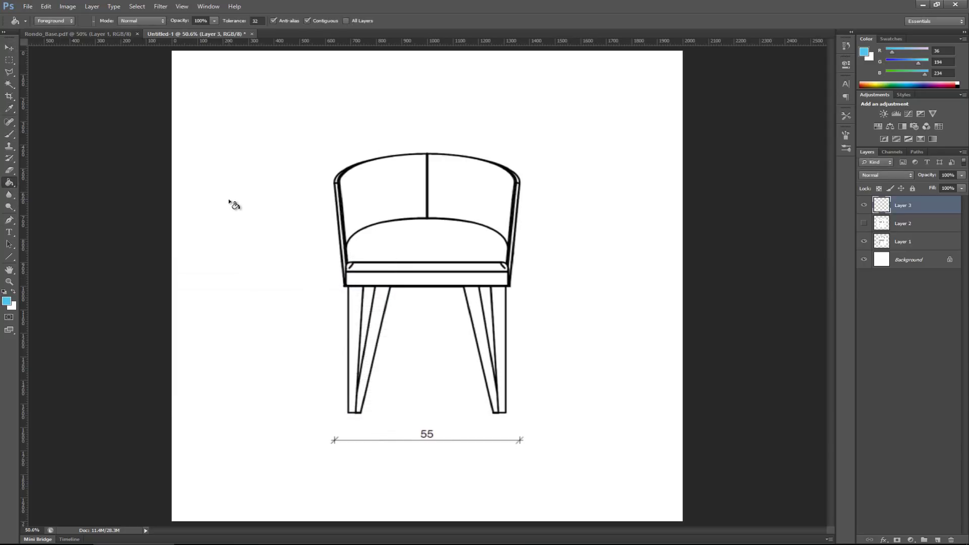
{"action": "left_click", "coordinate": [291, 201]}
{"action": "left_click", "coordinate": [952, 175]}
{"action": "type", "text": "50"}
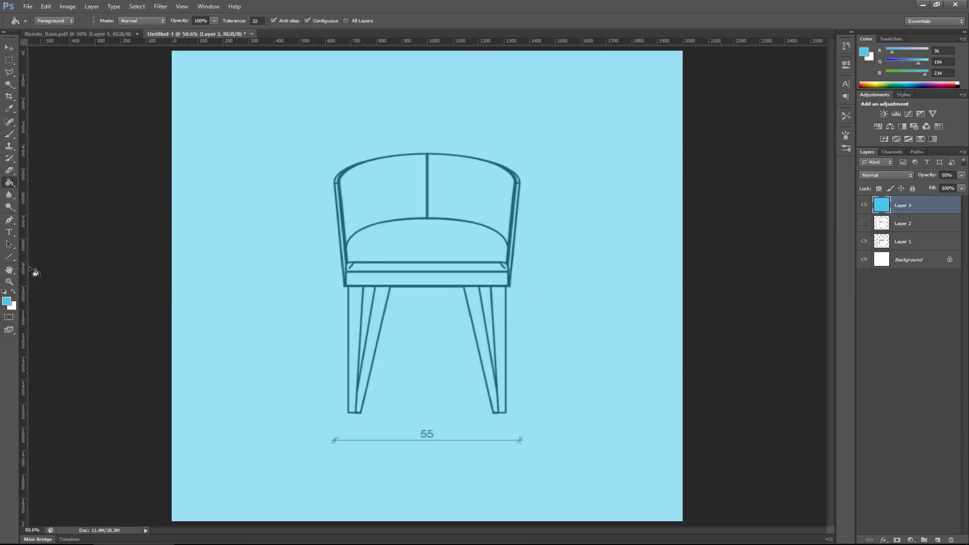
- Change the foreground colour to a deeper blue, RGB 36, 92, 234, and refill Layer 3 with it
{"action": "left_click", "coordinate": [6, 301]}
{"action": "key", "text": "Tab"}
{"action": "type", "text": "92"}
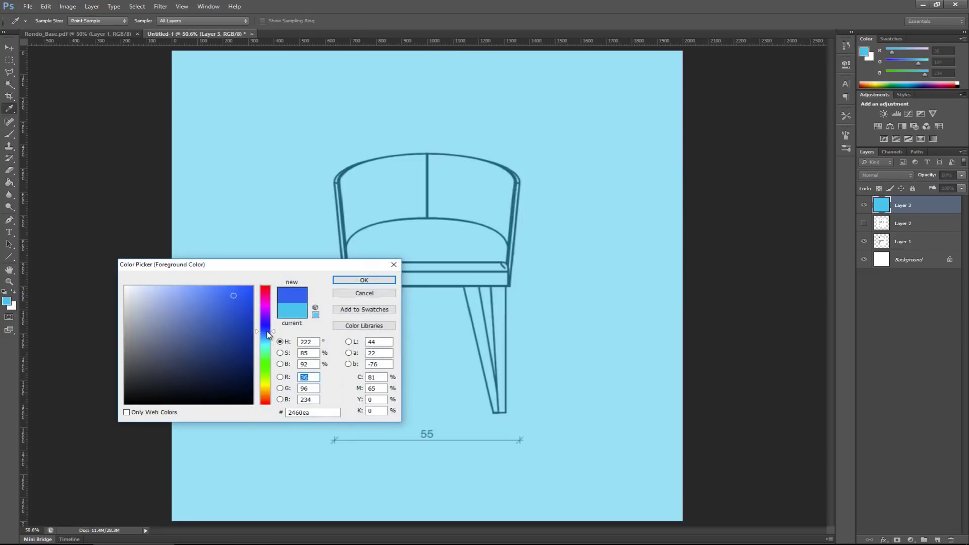
{"action": "left_click", "coordinate": [345, 280]}
{"action": "key", "text": "g"}
{"action": "left_click", "coordinate": [288, 268]}
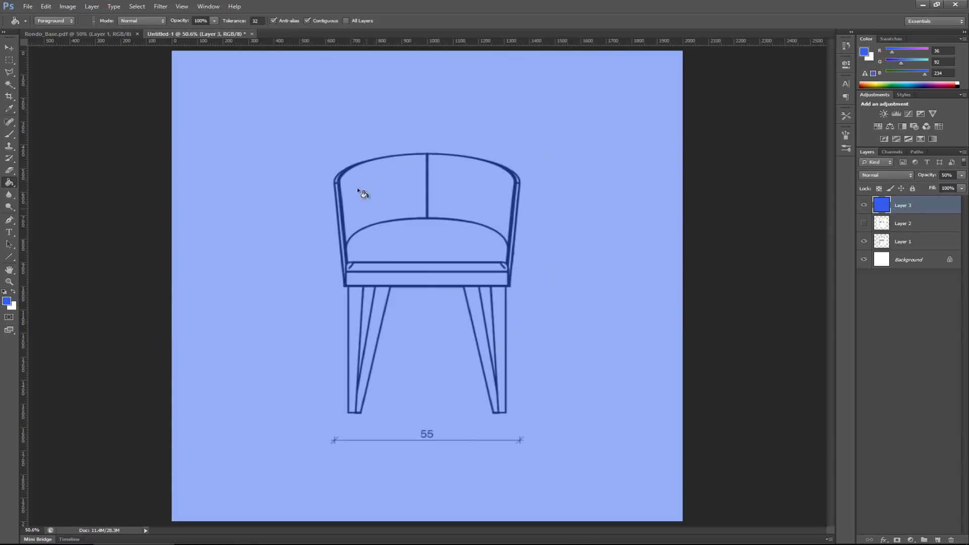
- Compare the tinted front and side views, ending with Layer 2 shown and Layer 1 hidden
{"action": "left_click", "coordinate": [866, 223]}
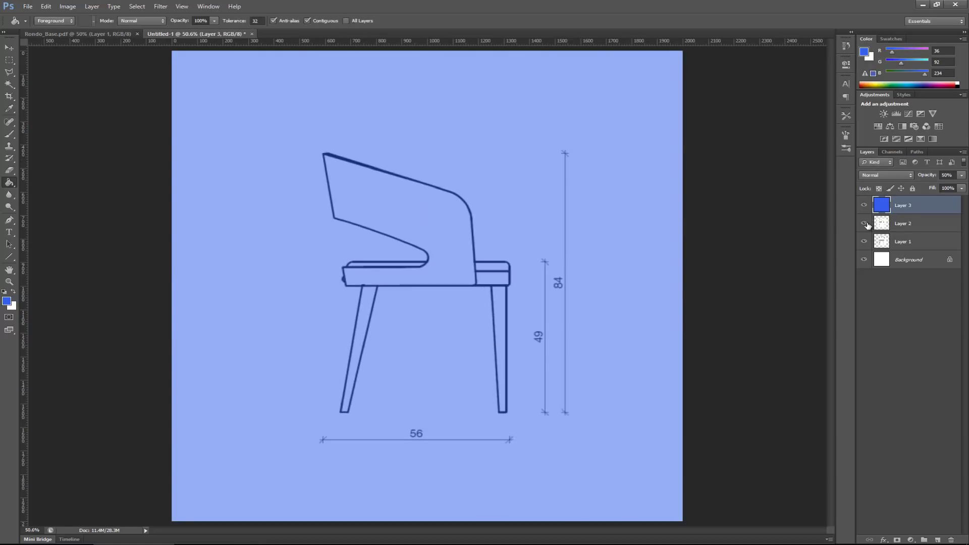
{"action": "left_click", "coordinate": [867, 224]}
{"action": "left_click", "coordinate": [867, 224]}
{"action": "left_click", "coordinate": [866, 225]}
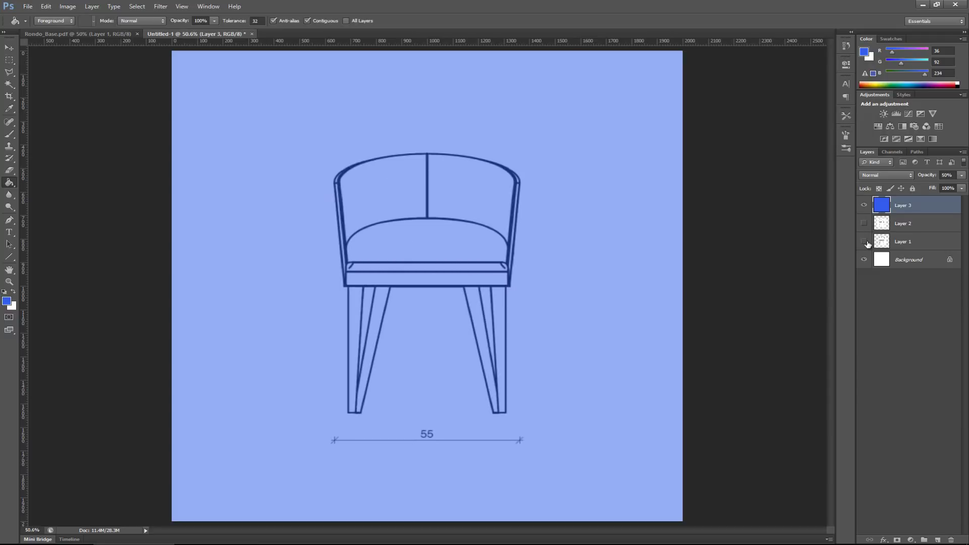
{"action": "left_click", "coordinate": [866, 242]}
{"action": "left_click", "coordinate": [867, 230]}
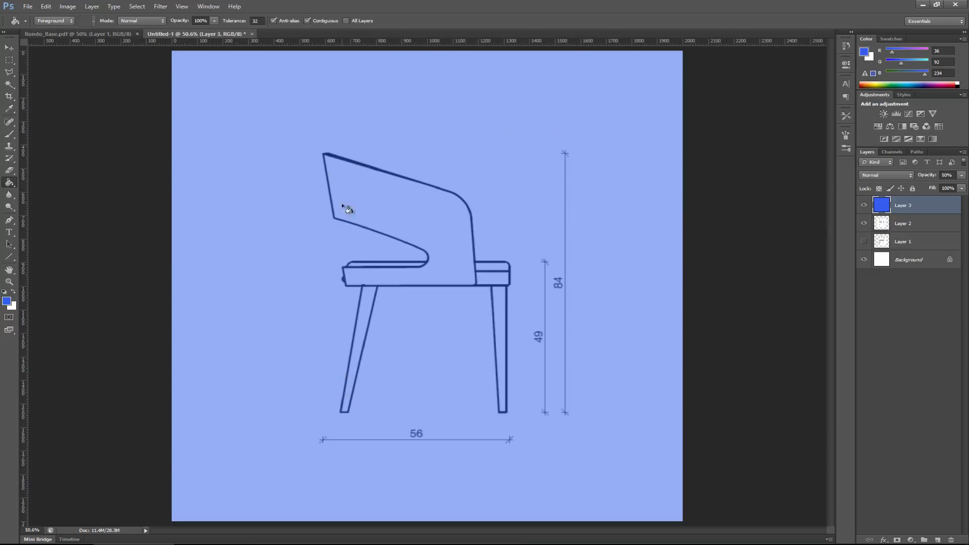
- Save the tinted side view in the BP's folder as a maximum-quality JPEG named Left_BP
{"action": "left_click", "coordinate": [4, 61]}
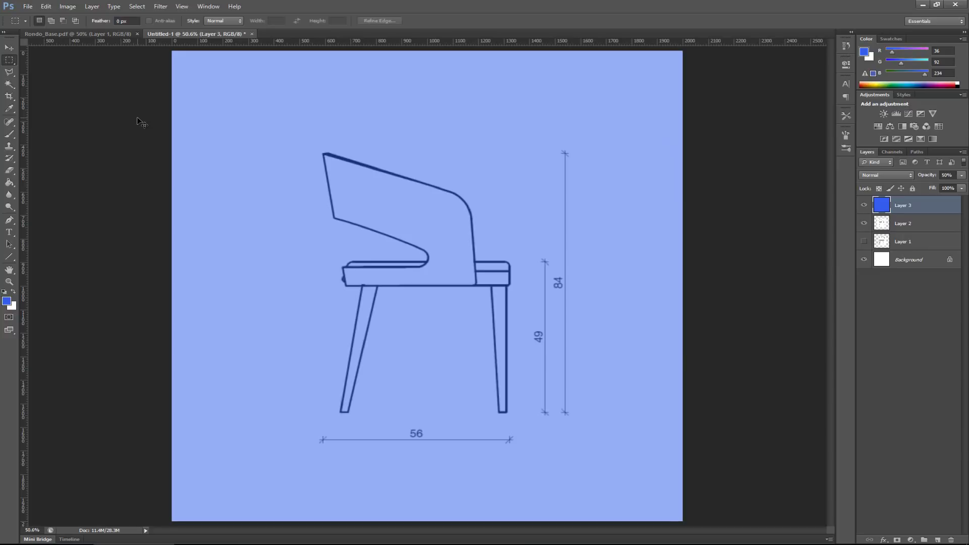
{"action": "left_click", "coordinate": [27, 7]}
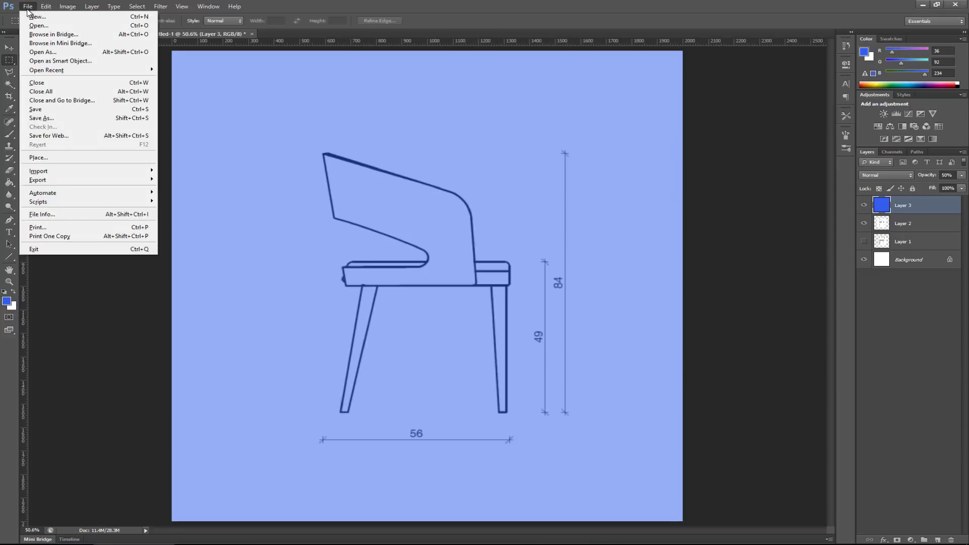
{"action": "left_click", "coordinate": [57, 119]}
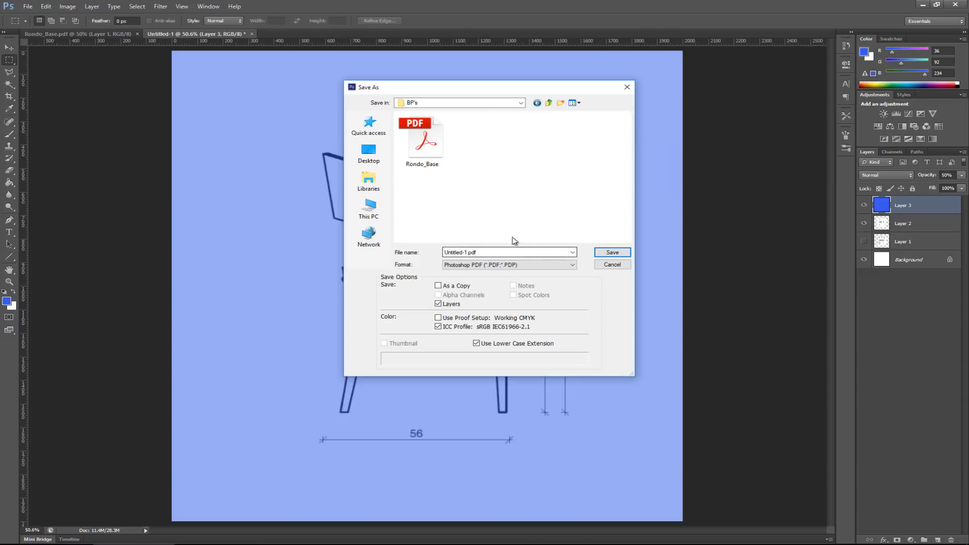
{"action": "left_click", "coordinate": [490, 268]}
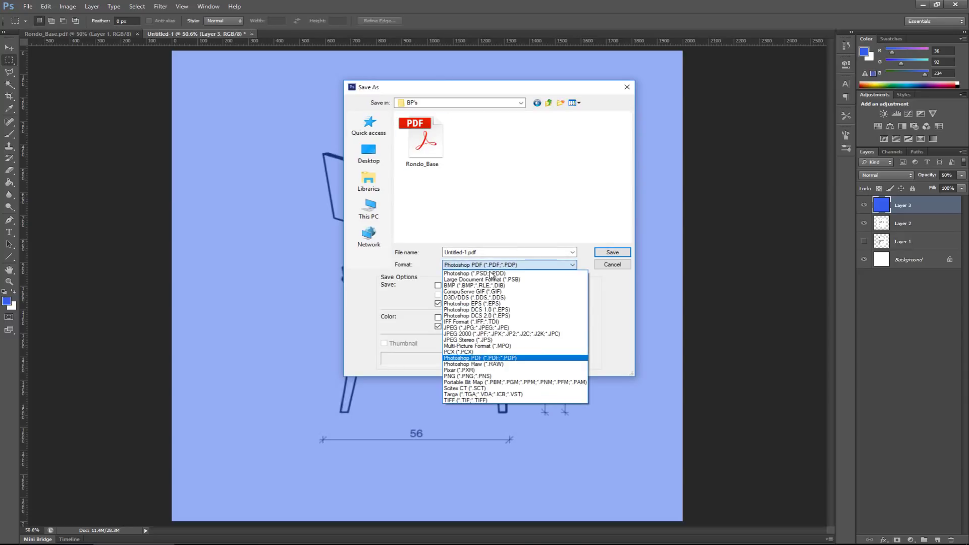
{"action": "left_click", "coordinate": [467, 330]}
{"action": "left_click", "coordinate": [484, 251]}
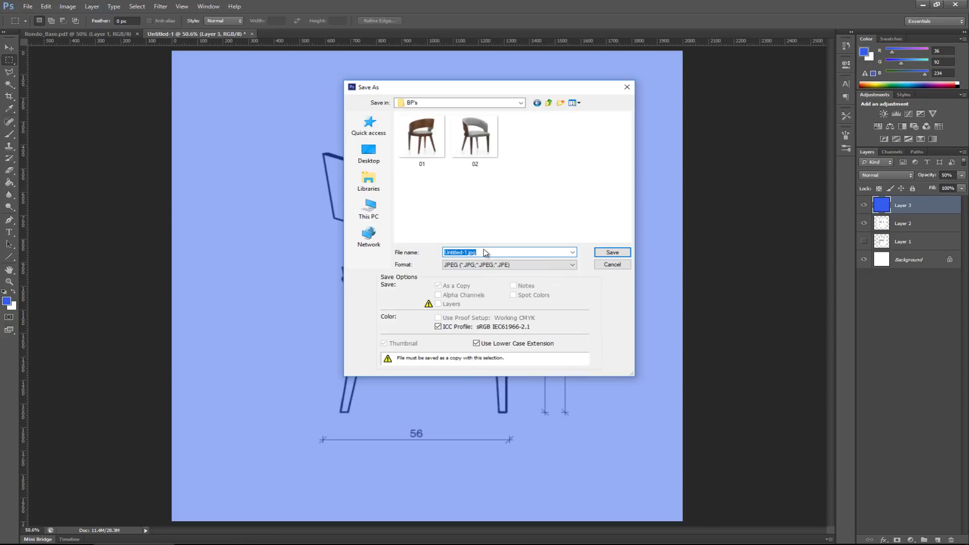
{"action": "type", "text": "Le"}
{"action": "left_click", "coordinate": [607, 256]}
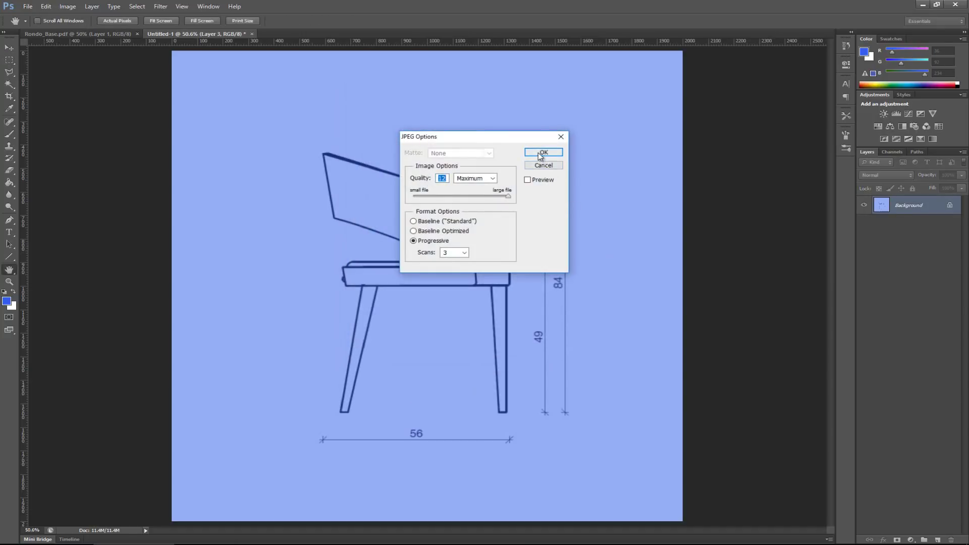
{"action": "left_click", "coordinate": [540, 154]}
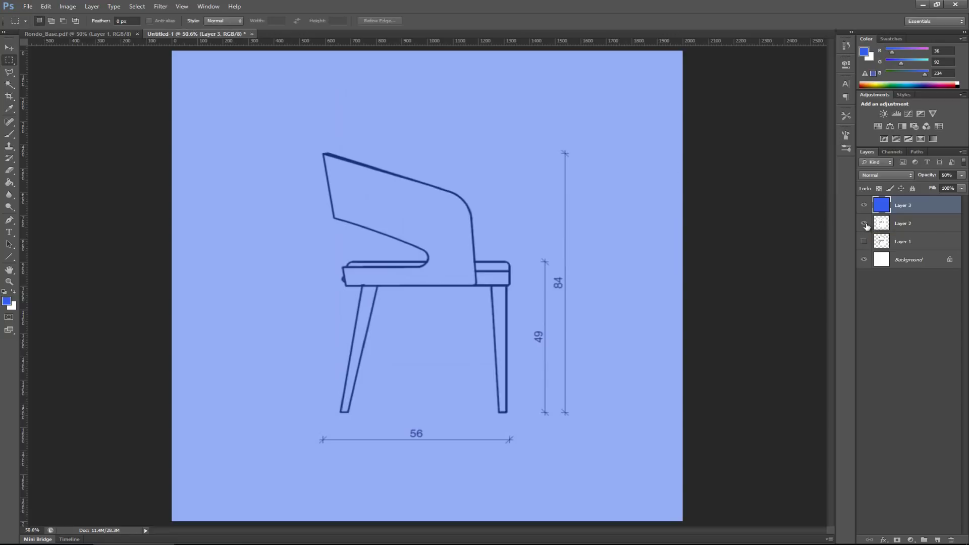
- Hide Layer 2, show Layer 1, and save the front view as a maximum-quality JPEG named Front_BP
{"action": "left_click", "coordinate": [864, 224]}
{"action": "left_click", "coordinate": [865, 242]}
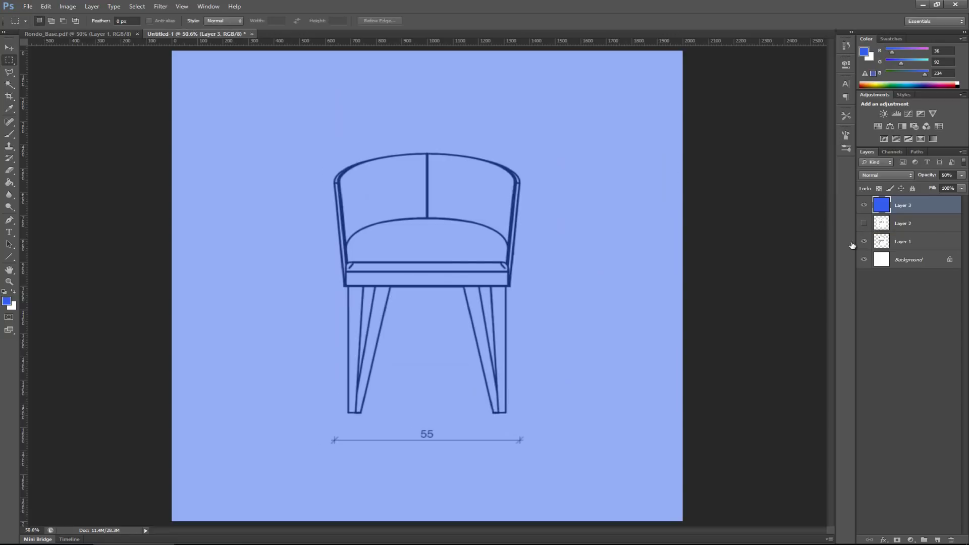
{"action": "left_click", "coordinate": [28, 7]}
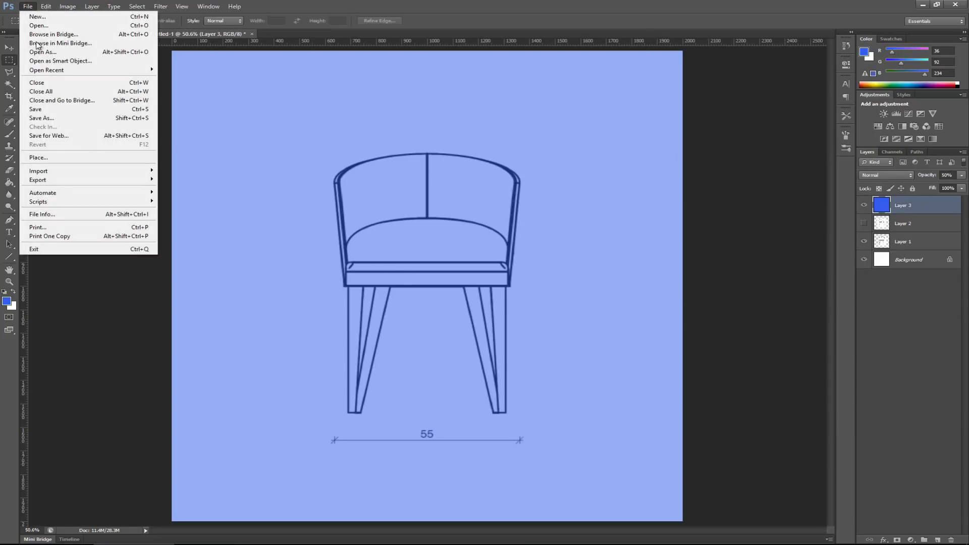
{"action": "left_click", "coordinate": [54, 117]}
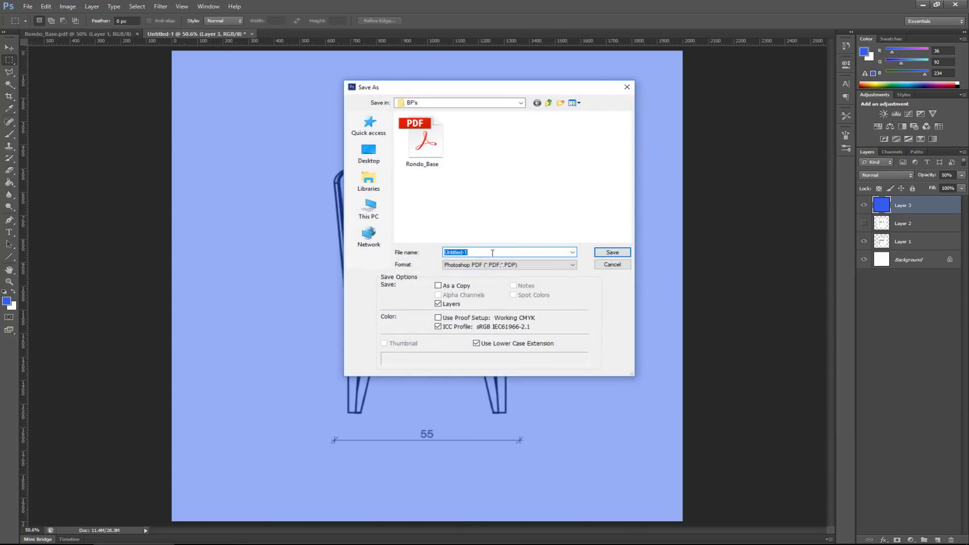
{"action": "left_click", "coordinate": [487, 267]}
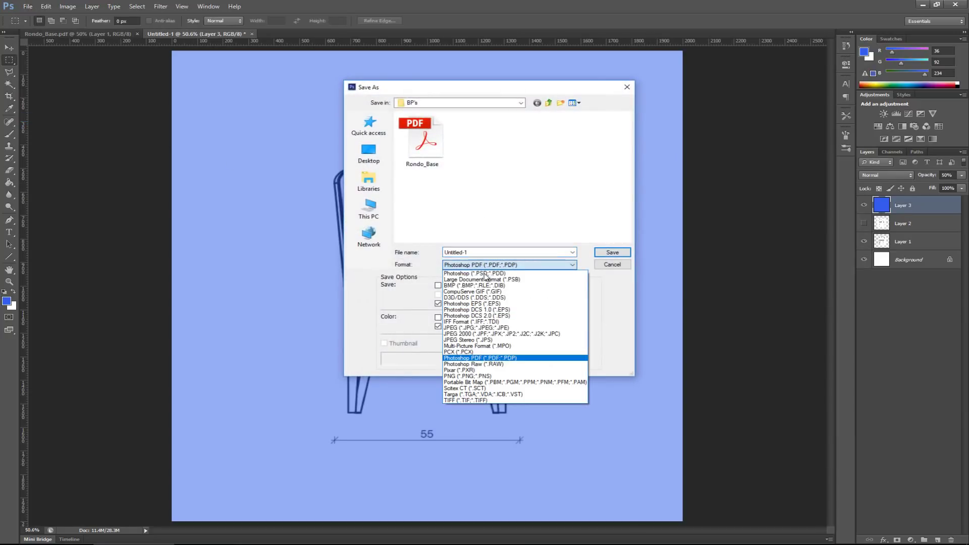
{"action": "left_click", "coordinate": [479, 327]}
{"action": "type", "text": "Front_BP"}
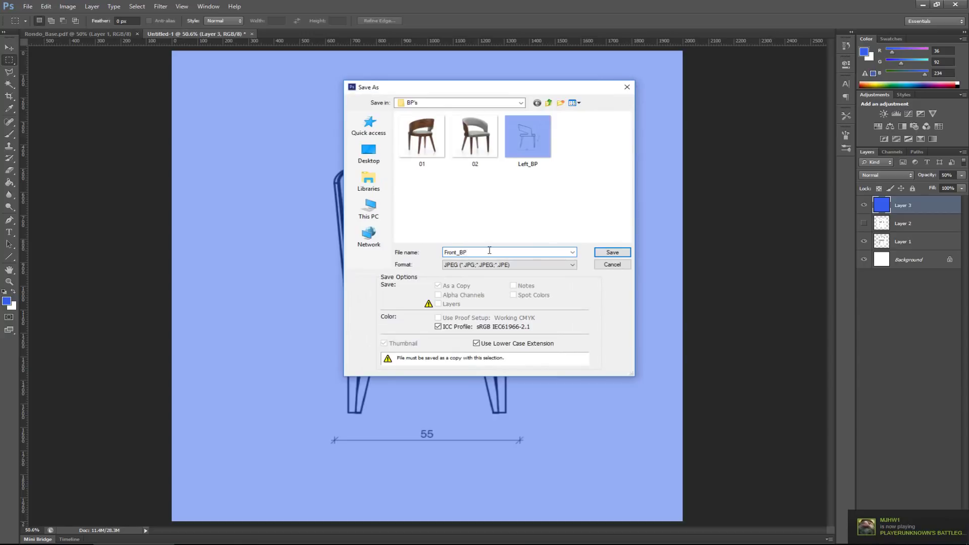
{"action": "left_click", "coordinate": [626, 252]}
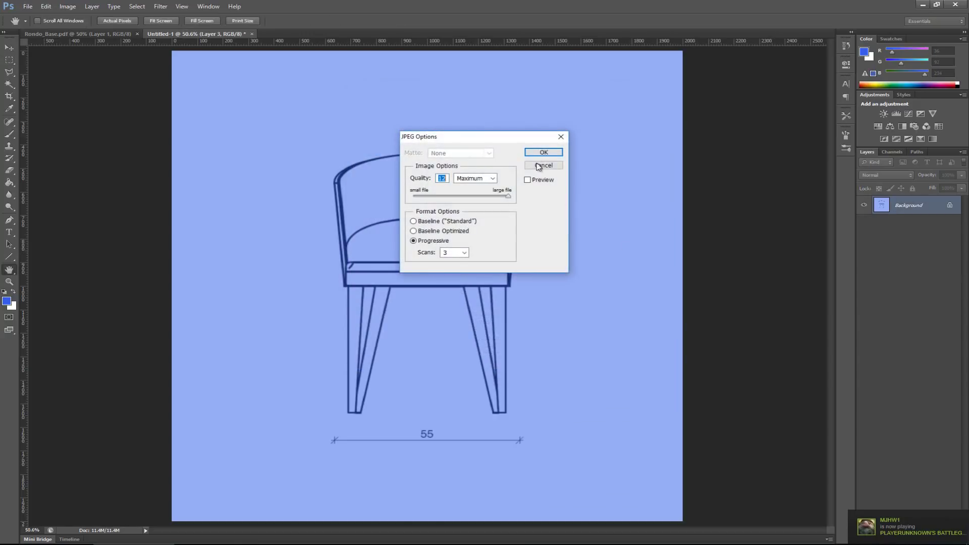
{"action": "left_click", "coordinate": [536, 152]}
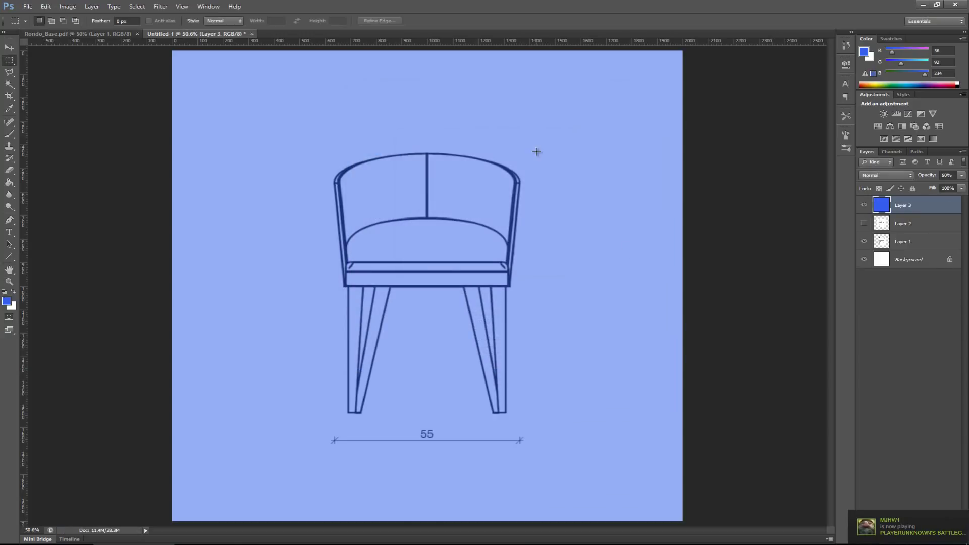
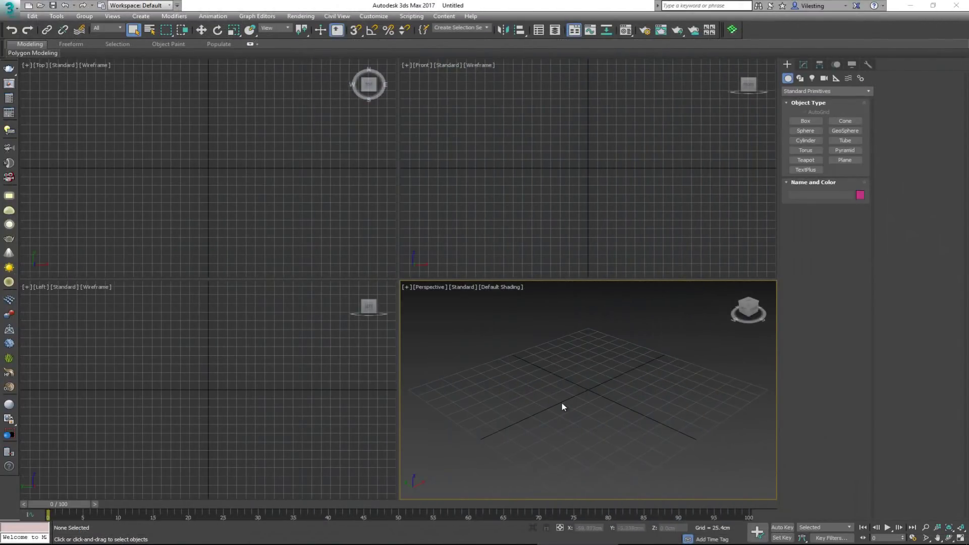
- Switch to 3ds Max and create a plane about 345 by 344 cm in the Front view with one length and one width segment
{"action": "left_click", "coordinate": [841, 159]}
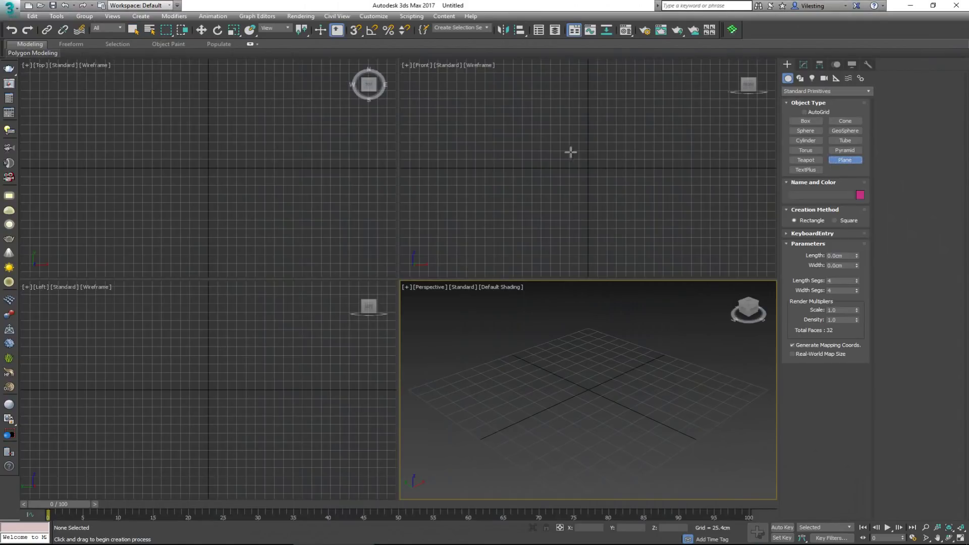
{"action": "left_click", "coordinate": [537, 101]}
{"action": "left_click_drag", "start_coordinate": [536, 100], "coordinate": [664, 219]}
{"action": "right_click", "coordinate": [856, 281]}
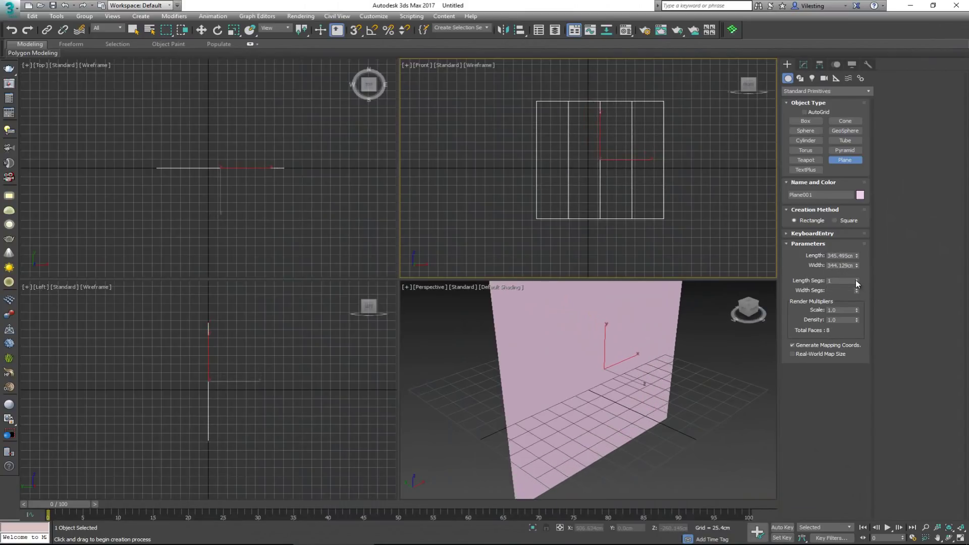
{"action": "right_click", "coordinate": [857, 290]}
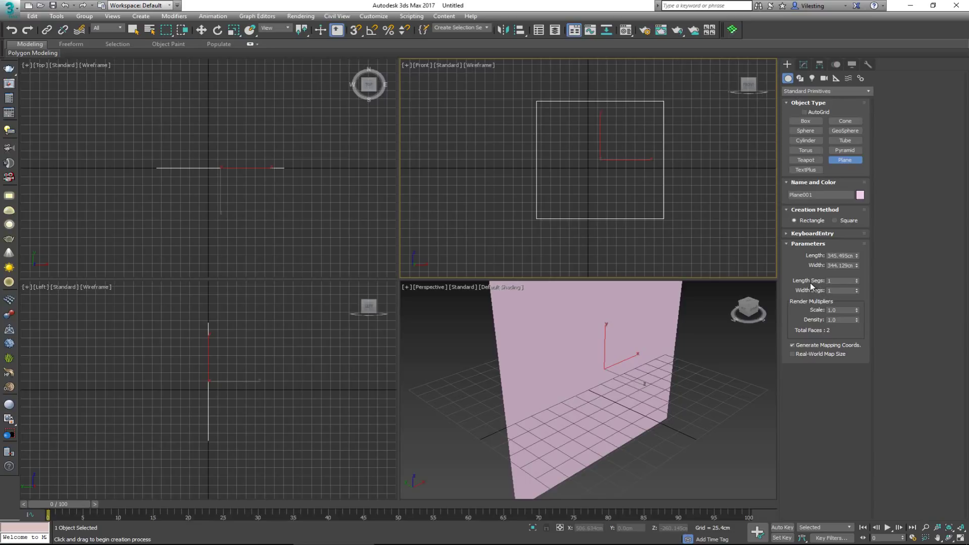
- Move the plane to the world origin by setting its X, Y and Z coordinates to 0
{"action": "left_click", "coordinate": [635, 354]}
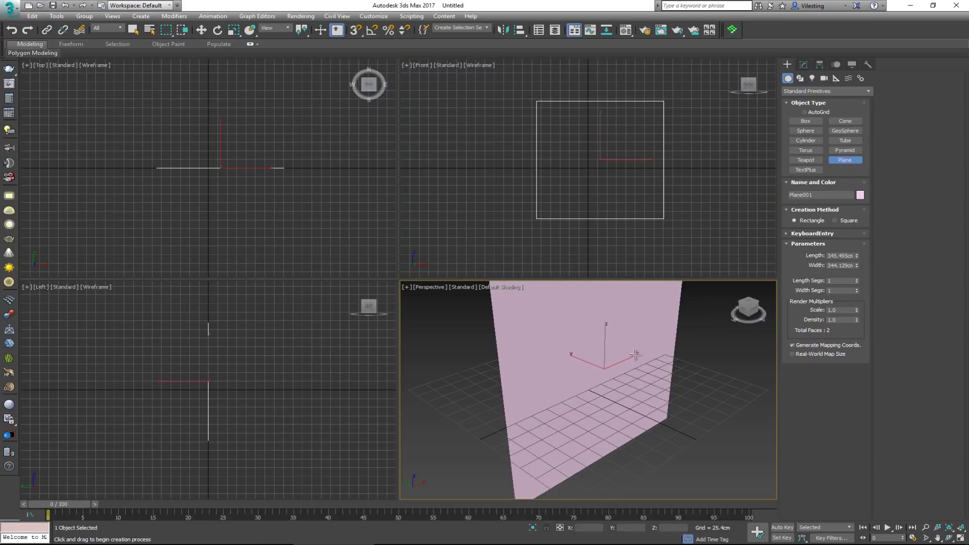
{"action": "key", "text": "w"}
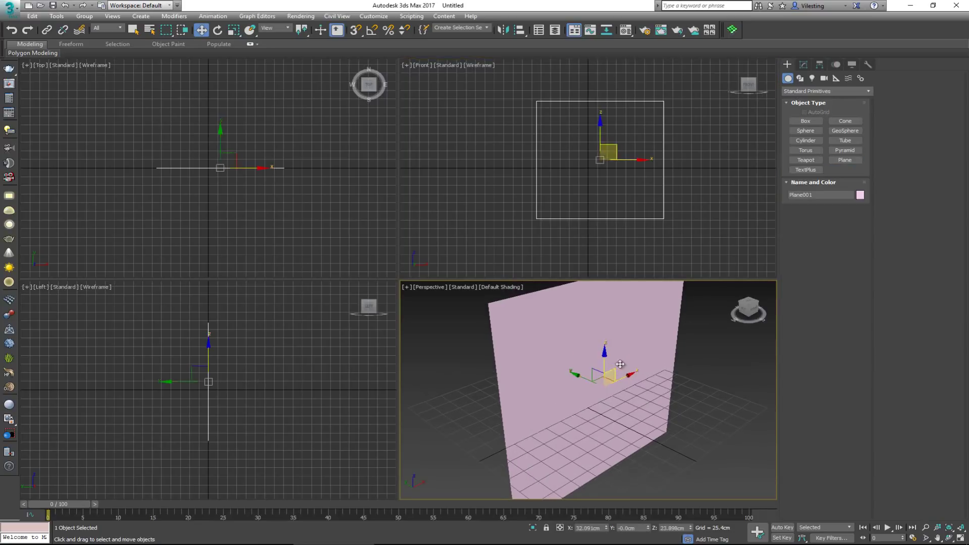
{"action": "right_click", "coordinate": [606, 528]}
{"action": "right_click", "coordinate": [691, 528]}
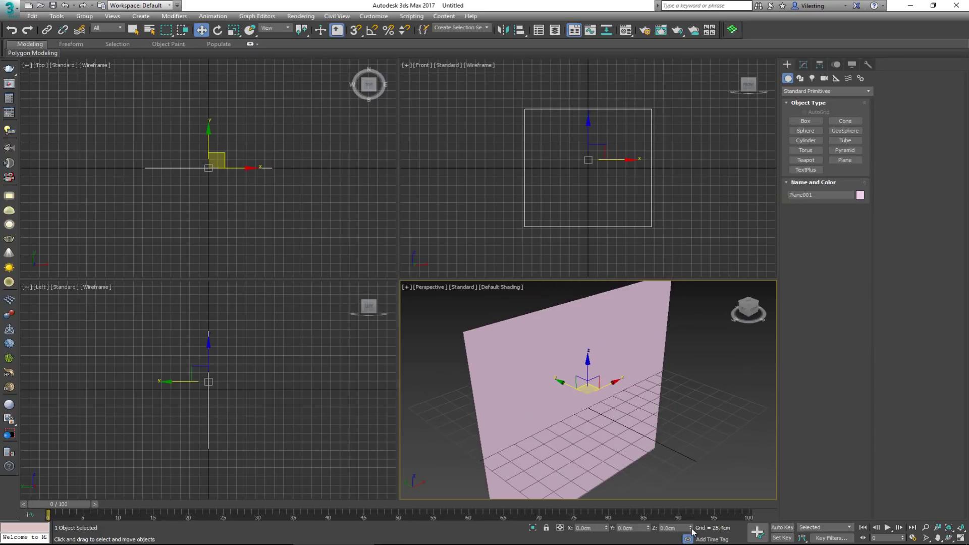
{"action": "scroll", "coordinate": [577, 392], "scroll_direction": "down", "scroll_amount": 3}
{"action": "scroll", "coordinate": [577, 392], "scroll_direction": "up", "scroll_amount": 2}
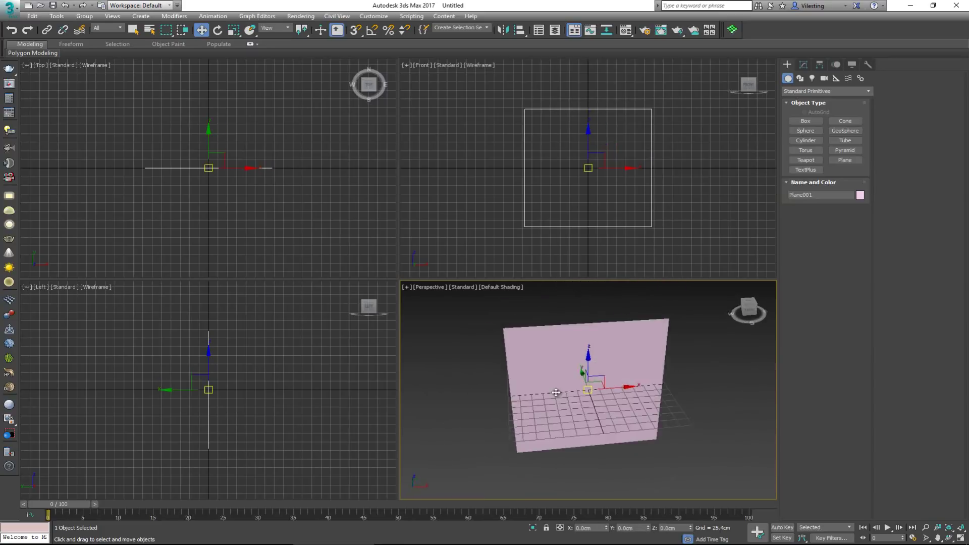
- Set the plane's length and width to 200 cm and maximize the Perspective view
{"action": "left_click", "coordinate": [803, 65]}
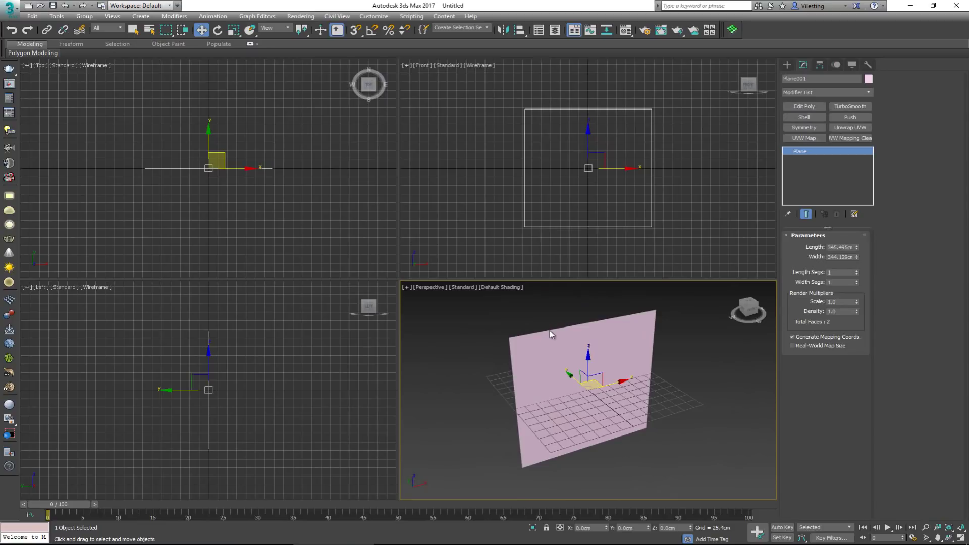
{"action": "left_click_drag", "start_coordinate": [829, 247], "coordinate": [867, 246]}
{"action": "type", "text": "200"}
{"action": "key", "text": "Tab"}
{"action": "type", "text": "2"}
{"action": "key", "text": "Return"}
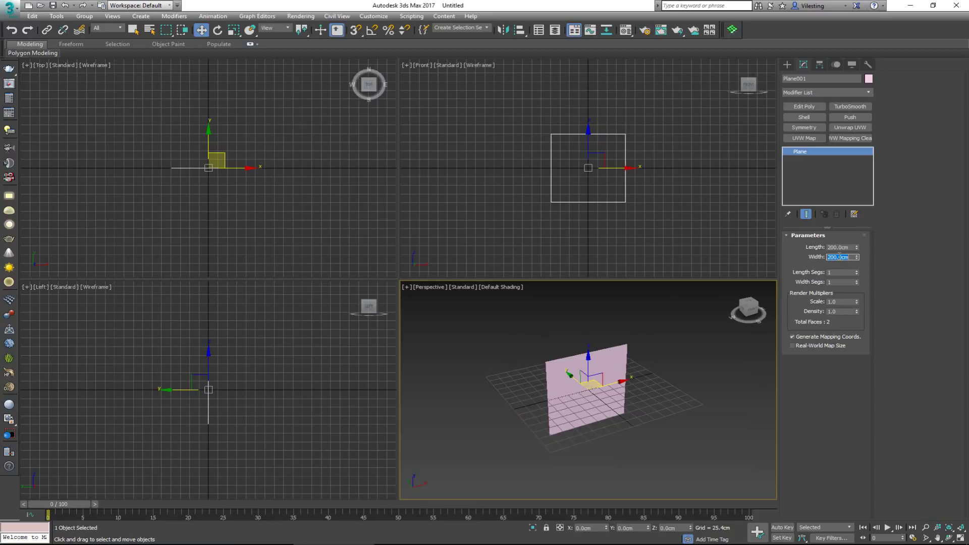
{"action": "scroll", "coordinate": [604, 348], "scroll_direction": "up", "scroll_amount": 3}
{"action": "key", "text": "alt+w"}
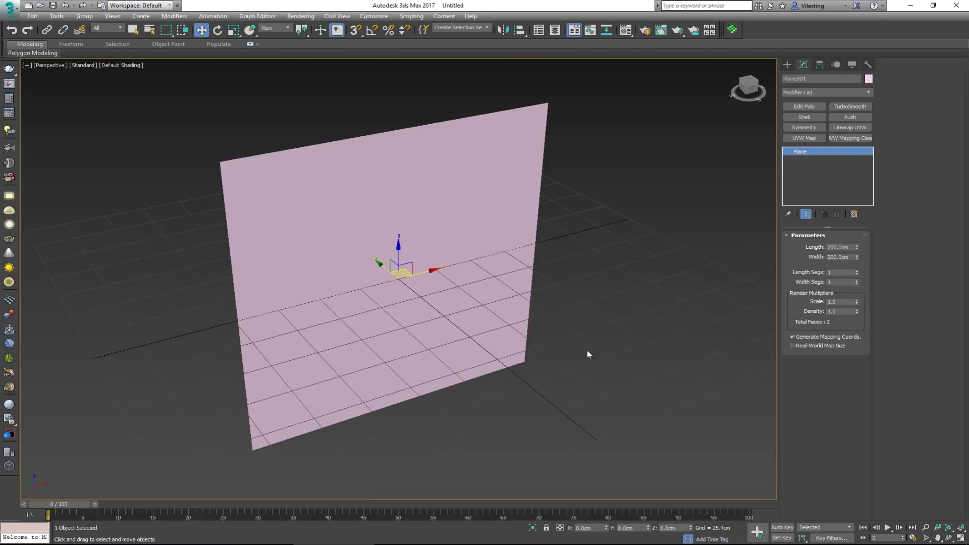
{"action": "mouse_move", "coordinate": [487, 313]}
{"action": "left_mouse_down"}
{"action": "mouse_move", "coordinate": [500, 296]}
{"action": "mouse_move", "coordinate": [445, 305]}
{"action": "mouse_move", "coordinate": [430, 318]}
{"action": "mouse_move", "coordinate": [486, 321]}
{"action": "mouse_move", "coordinate": [426, 320]}
{"action": "mouse_move", "coordinate": [492, 318]}
{"action": "left_mouse_up"}
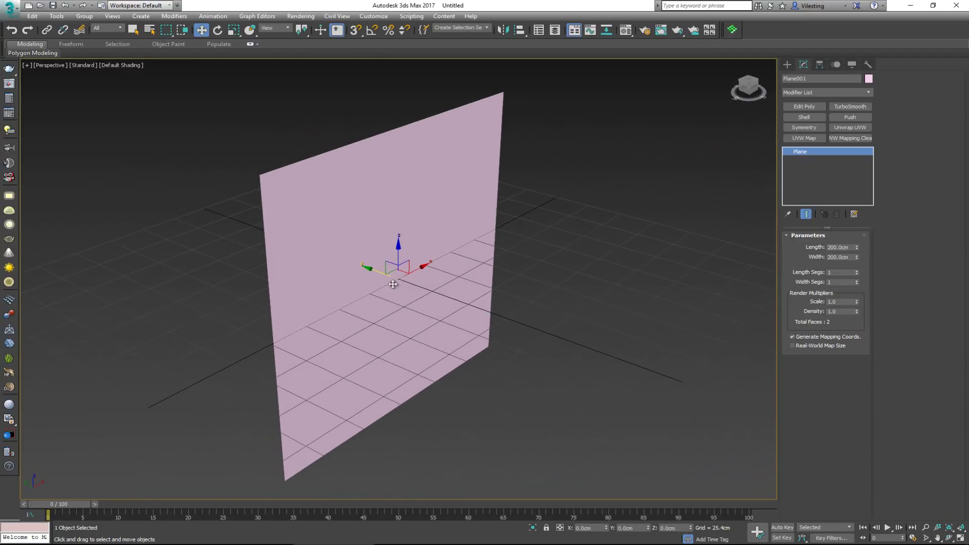
{"action": "left_click_drag", "start_coordinate": [424, 277], "coordinate": [423, 284]}
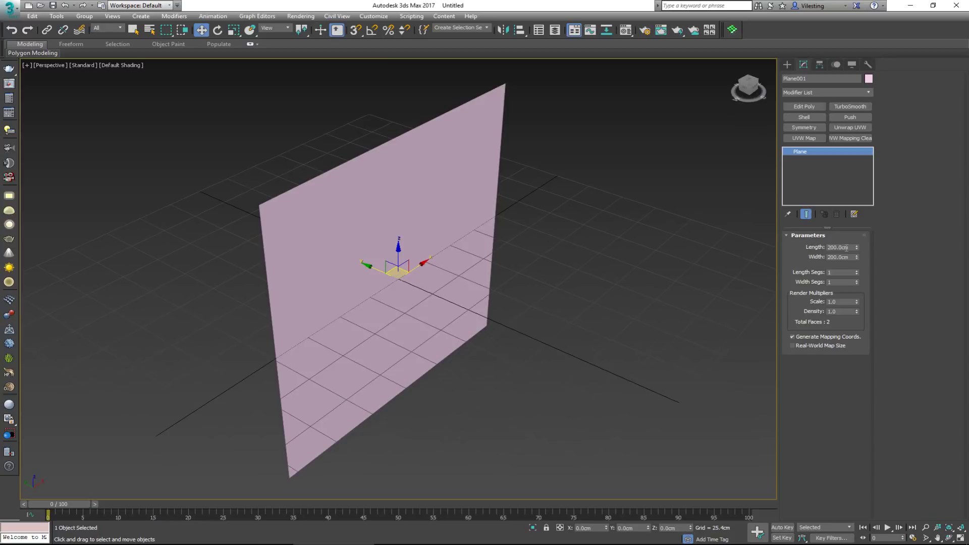
- Turn on angle snap and create a copy of the plane rotated 90 degrees about the Z axis
{"action": "left_click_drag", "start_coordinate": [429, 306], "coordinate": [418, 298]}
{"action": "key", "text": "e"}
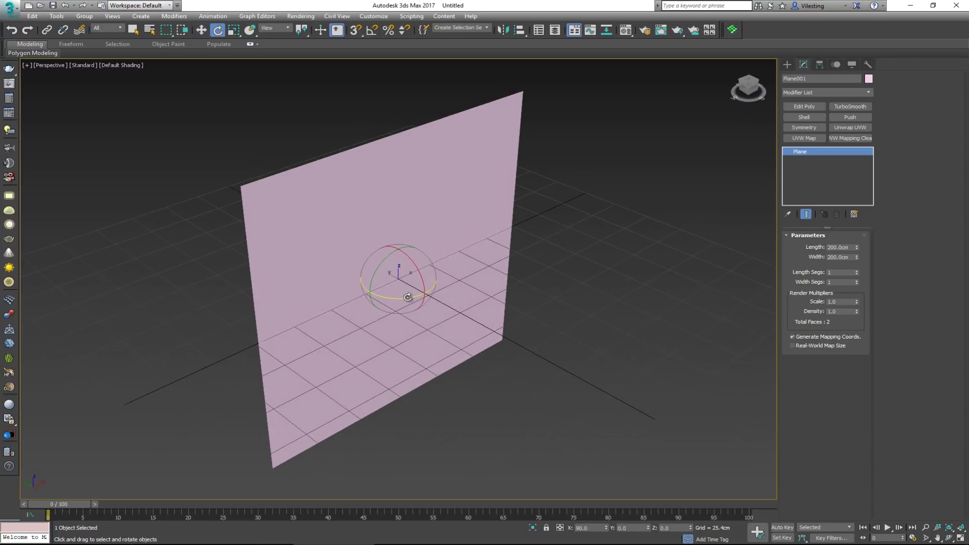
{"action": "left_click_drag", "start_coordinate": [408, 297], "coordinate": [320, 322], "text": "shift"}
{"action": "left_click", "coordinate": [522, 320]}
{"action": "key", "text": "a"}
{"action": "left_click_drag", "start_coordinate": [388, 297], "coordinate": [342, 307], "text": "shift"}
{"action": "left_click", "coordinate": [487, 318]}
- Move the rotated copy about 196 cm along X and the original plane about 155 cm along Y
{"action": "left_click_drag", "start_coordinate": [448, 238], "coordinate": [443, 244]}
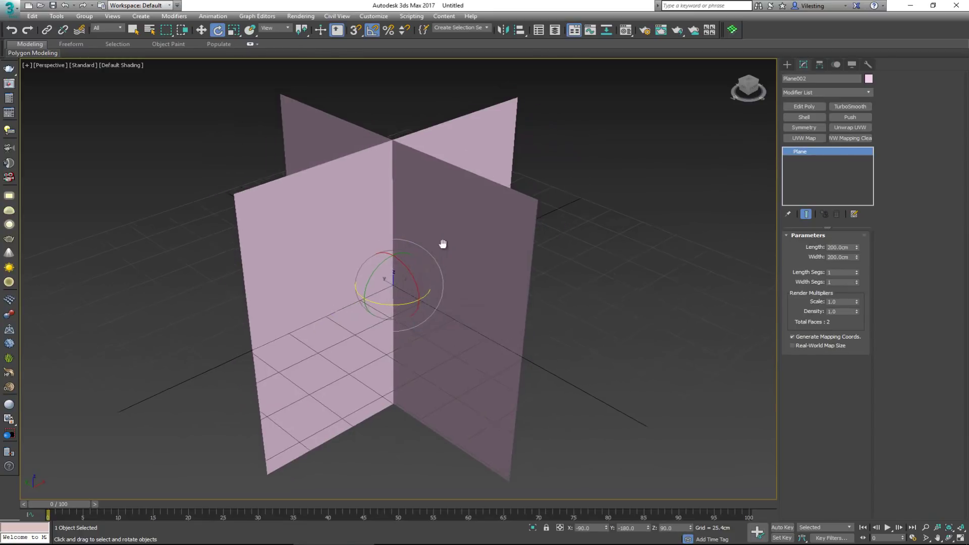
{"action": "scroll", "coordinate": [443, 244], "scroll_direction": "down", "scroll_amount": 2}
{"action": "key", "text": "w"}
{"action": "left_click_drag", "start_coordinate": [407, 321], "coordinate": [534, 267]}
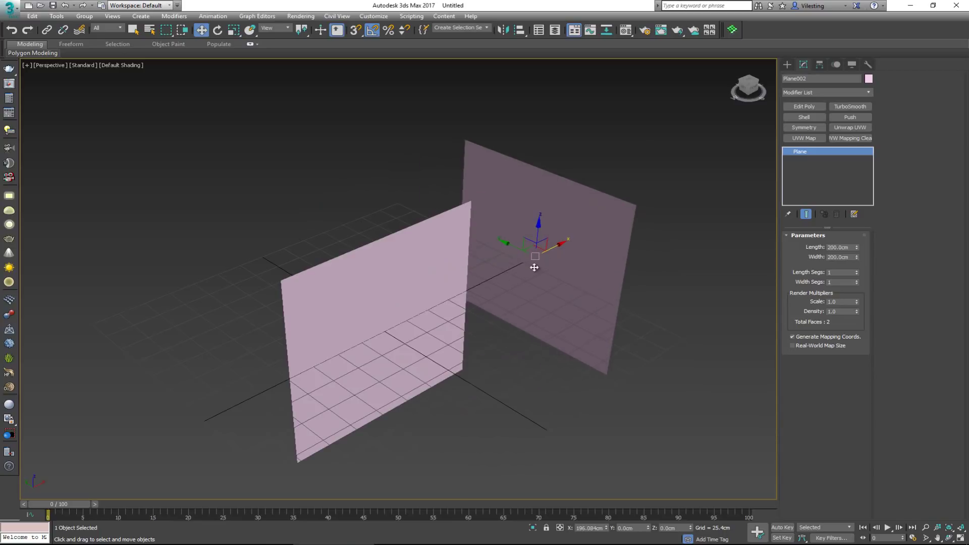
{"action": "left_click", "coordinate": [413, 319]}
{"action": "left_click_drag", "start_coordinate": [364, 320], "coordinate": [259, 252]}
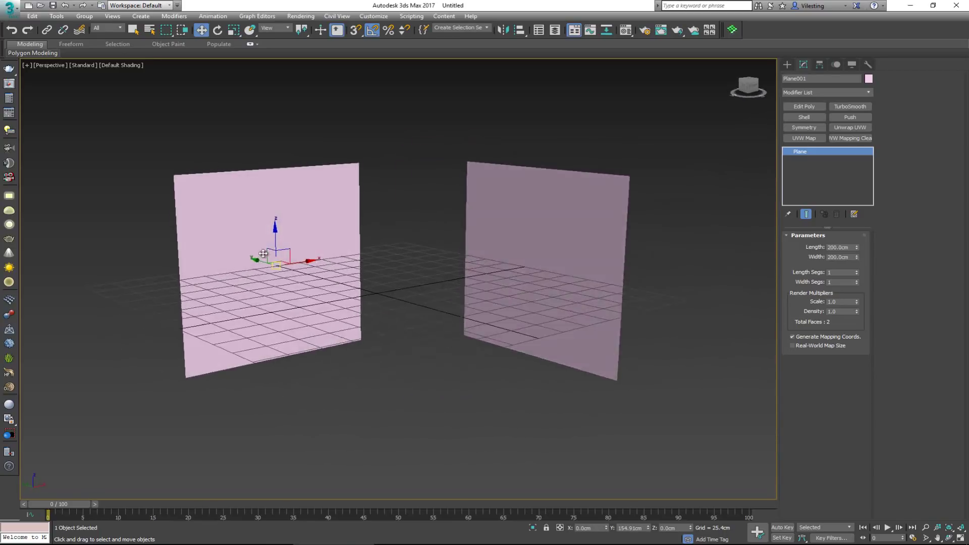
{"action": "left_click_drag", "start_coordinate": [298, 288], "coordinate": [320, 271]}
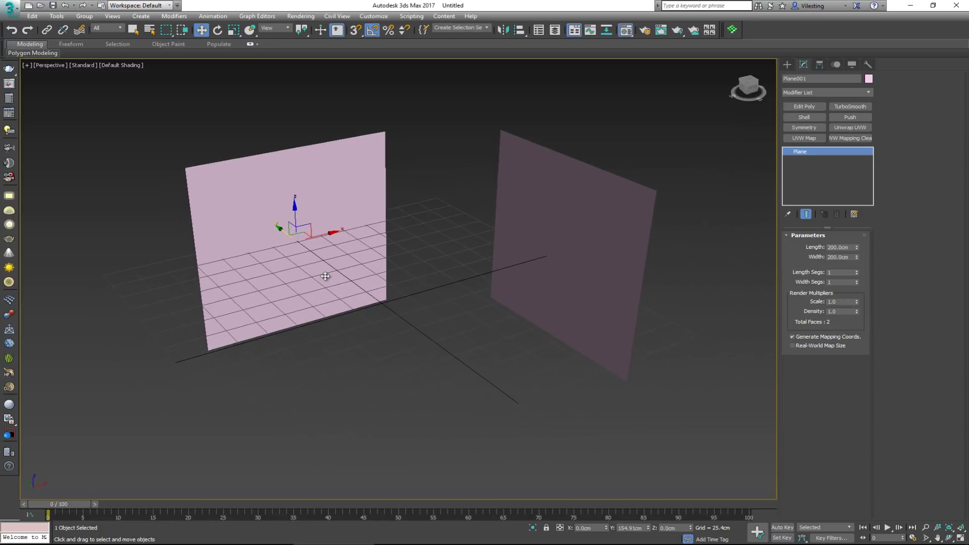
- Assign the turquoise Material #1 from the Material Editor to the original plane
{"action": "key", "text": "m"}
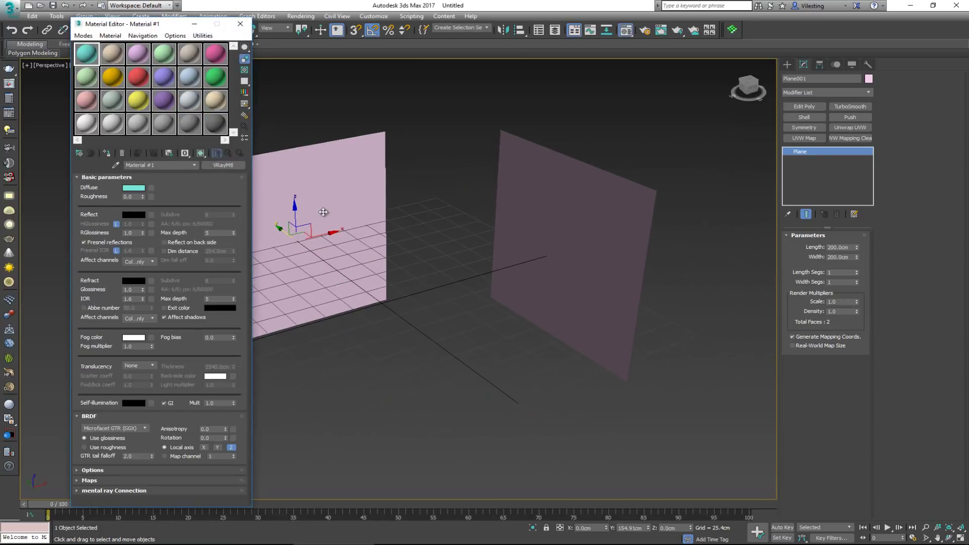
{"action": "left_click_drag", "start_coordinate": [324, 223], "coordinate": [382, 205]}
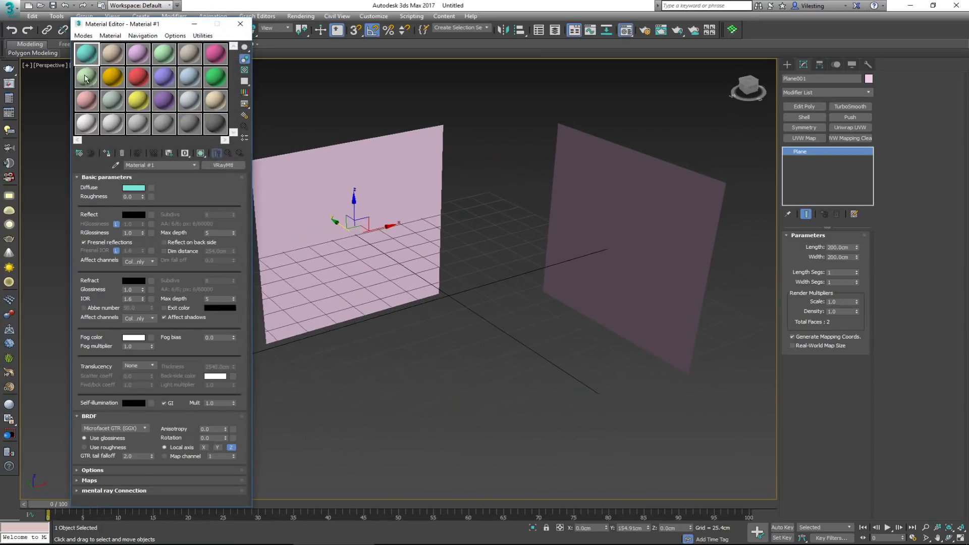
{"action": "left_click_drag", "start_coordinate": [301, 206], "coordinate": [302, 206]}
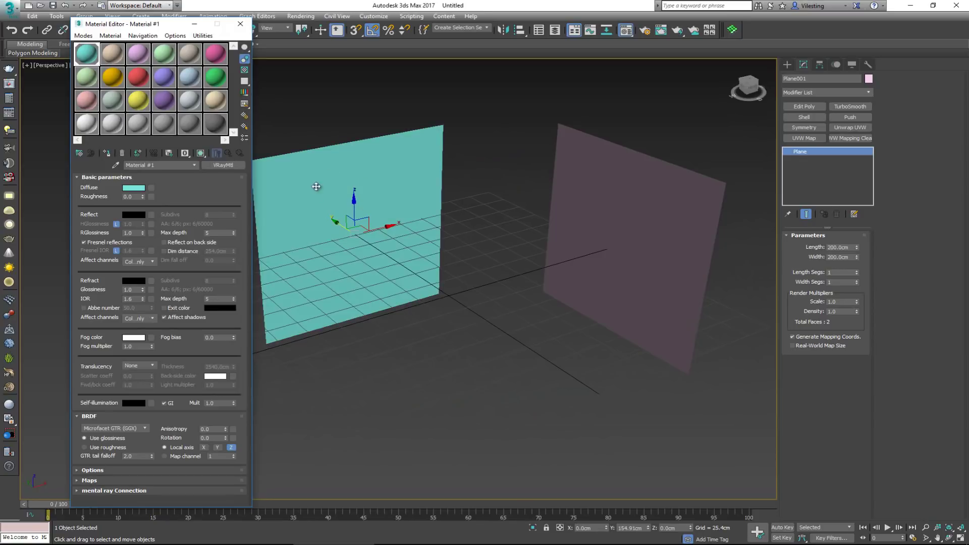
- Assign Material #2 to the rotated plane and load the Front_BP image as Material #1's diffuse map
{"action": "left_click_drag", "start_coordinate": [115, 59], "coordinate": [628, 220]}
{"action": "key", "text": "alt+Tab"}
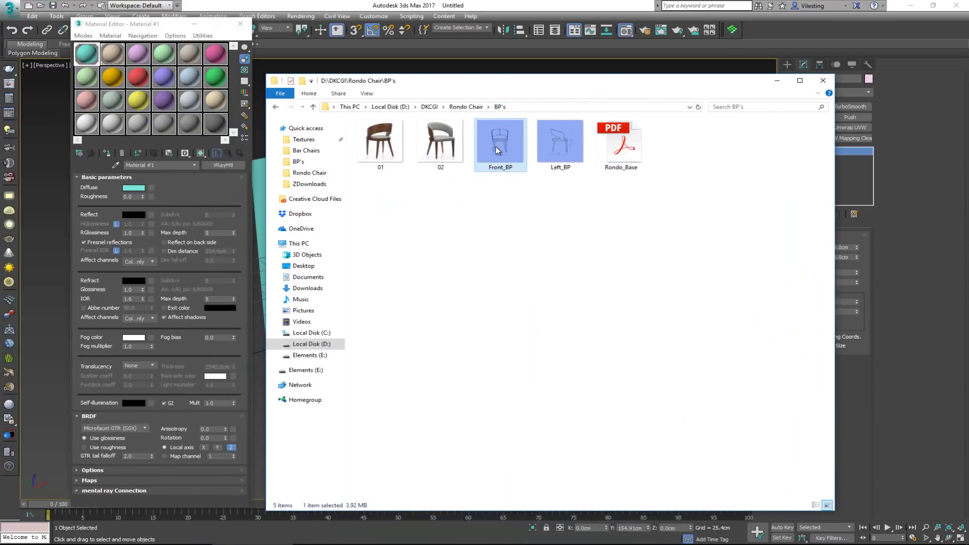
{"action": "left_click_drag", "start_coordinate": [488, 174], "coordinate": [151, 187]}
- Load the Left_BP image from the BP's folder as the diffuse map of Material #2
{"action": "left_click", "coordinate": [115, 53]}
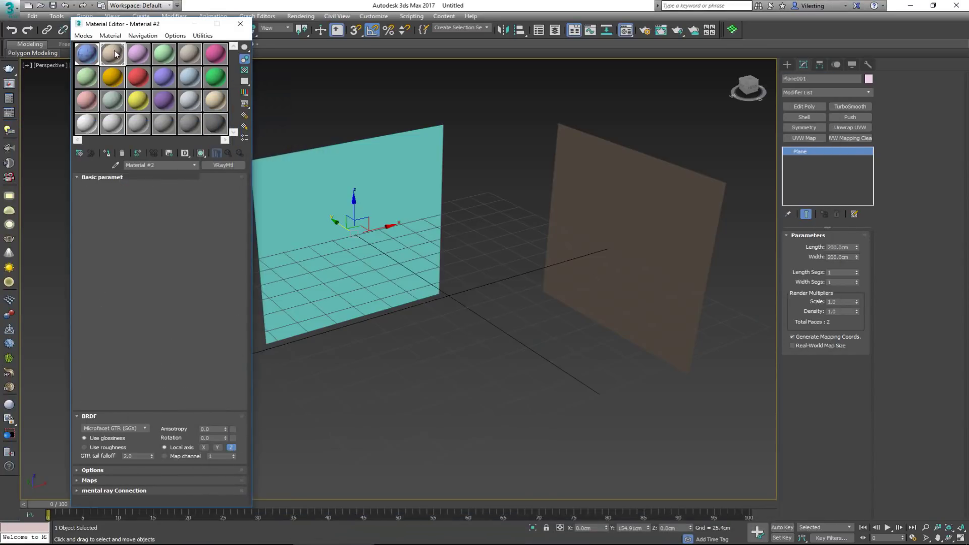
{"action": "key", "text": "alt+Tab"}
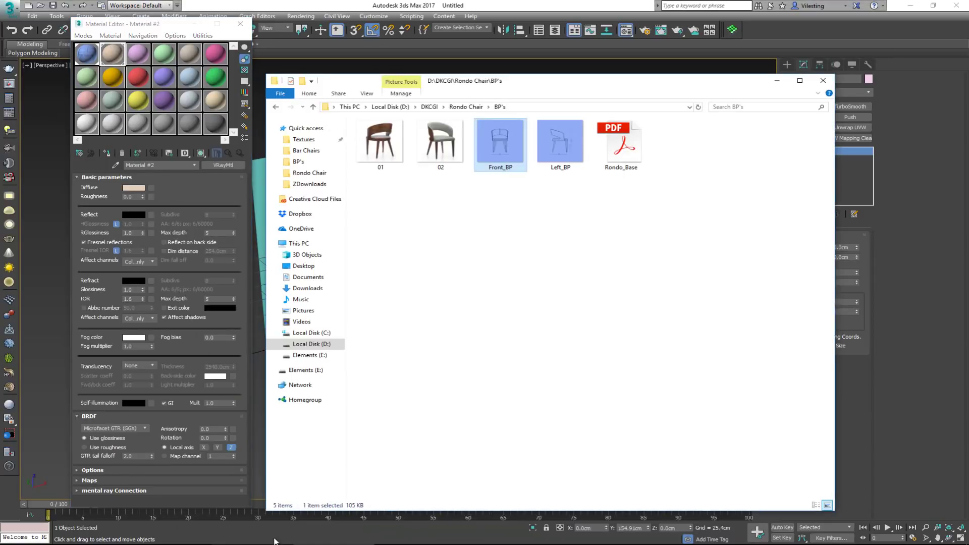
{"action": "left_click_drag", "start_coordinate": [560, 144], "coordinate": [150, 187]}
{"action": "left_click_drag", "start_coordinate": [513, 89], "coordinate": [545, 87]}
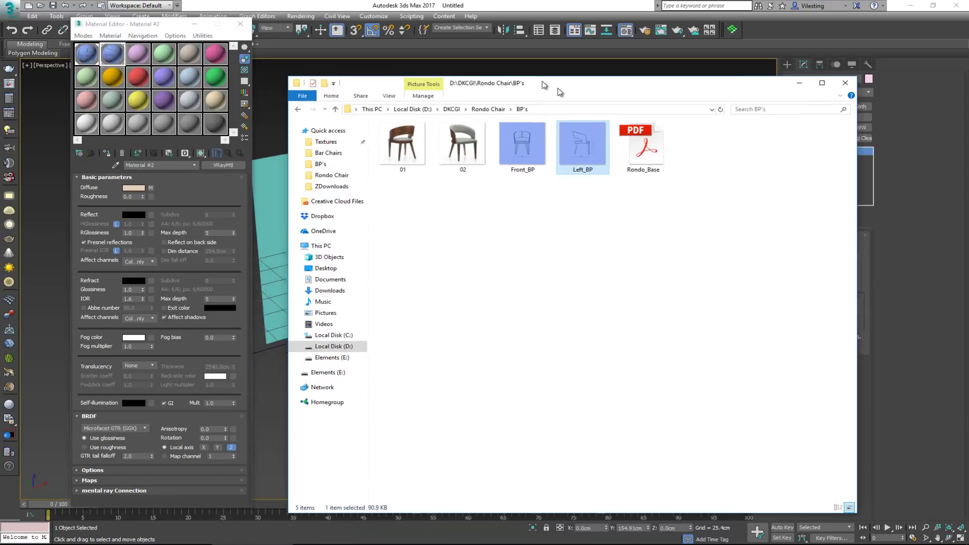
{"action": "key", "text": "alt+Tab"}
- Show the shaded maps of Material #1 and Material #2 in the viewport, then close the Material Editor and deselect the plane
{"action": "left_click", "coordinate": [86, 54]}
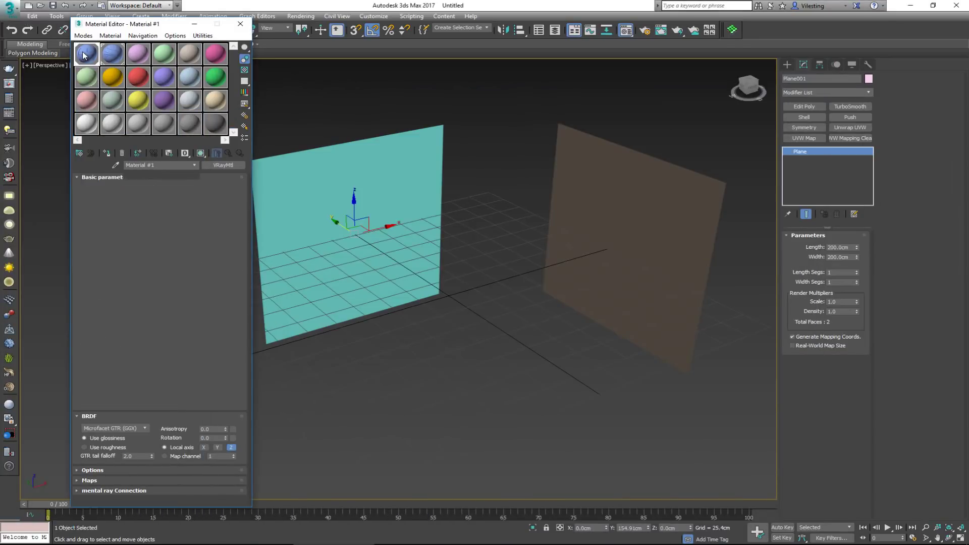
{"action": "left_click", "coordinate": [201, 153]}
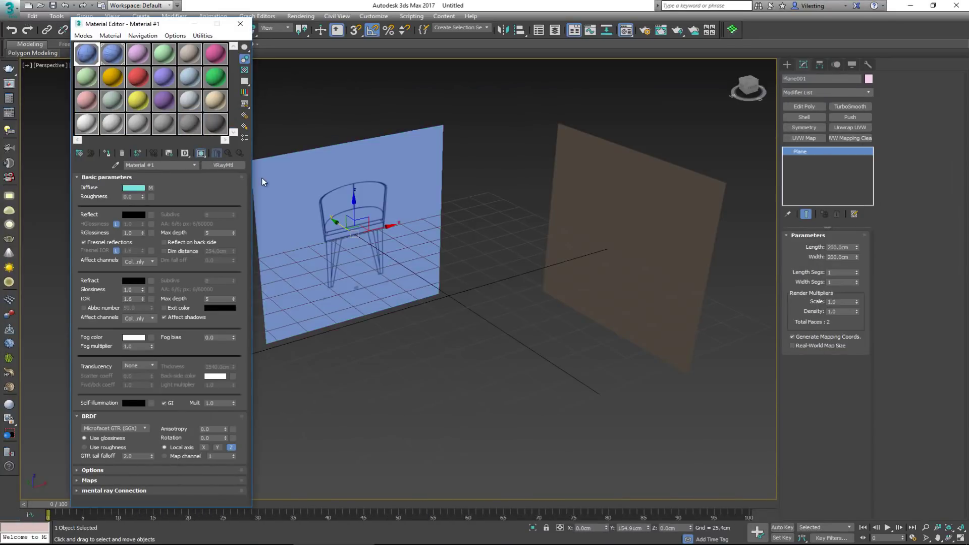
{"action": "left_click", "coordinate": [112, 56]}
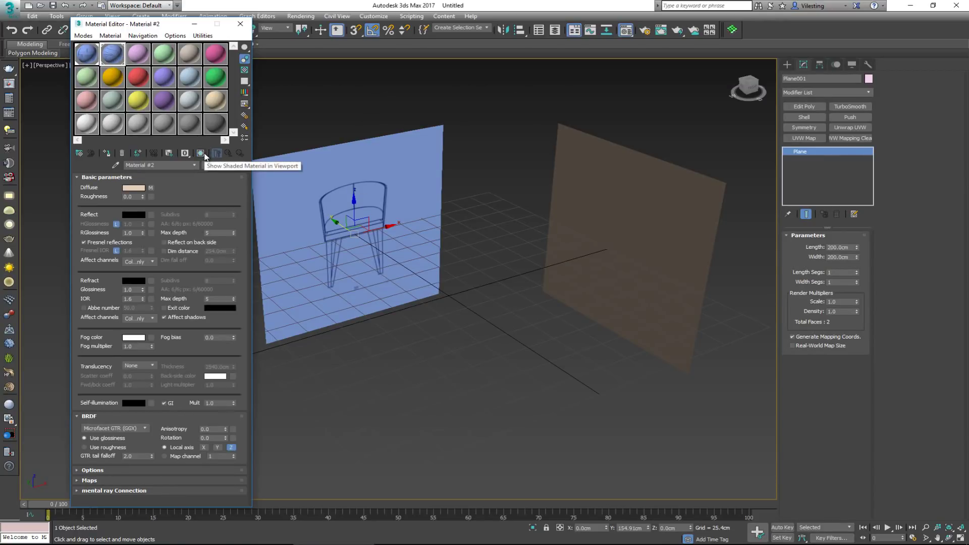
{"action": "left_click", "coordinate": [204, 154]}
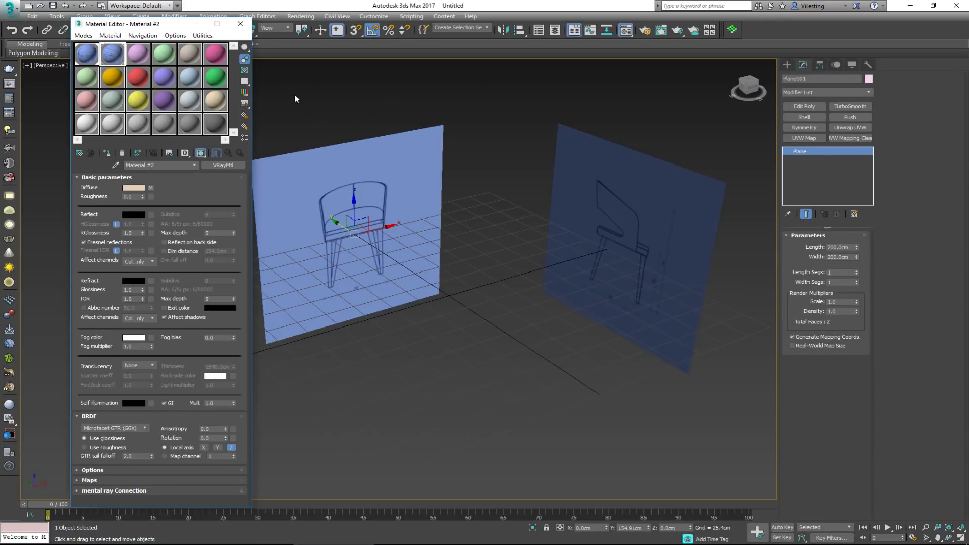
{"action": "left_click", "coordinate": [241, 24]}
{"action": "left_click_drag", "start_coordinate": [384, 202], "coordinate": [495, 265]}
{"action": "left_click", "coordinate": [490, 273]}
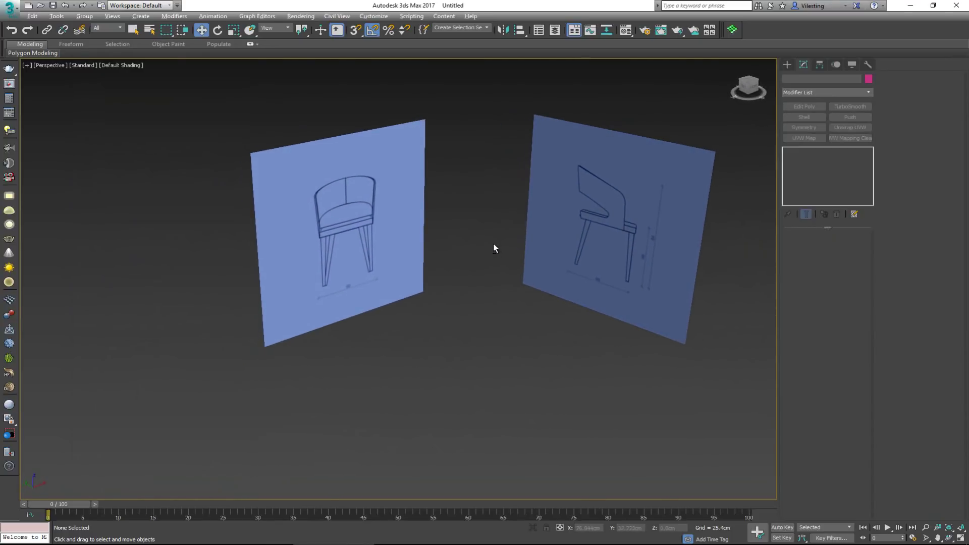
- Create a box about 57 cm long, 62 cm wide and 82 cm high in front of the two blueprint planes
{"action": "left_click_drag", "start_coordinate": [500, 217], "coordinate": [474, 229]}
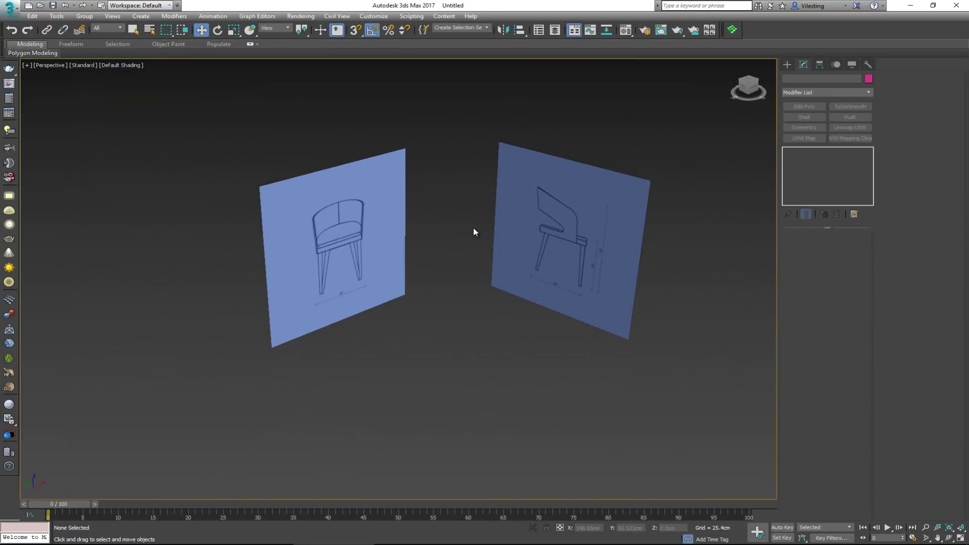
{"action": "scroll", "coordinate": [473, 233], "scroll_direction": "up", "scroll_amount": 3}
{"action": "scroll", "coordinate": [450, 255], "scroll_direction": "down", "scroll_amount": 5}
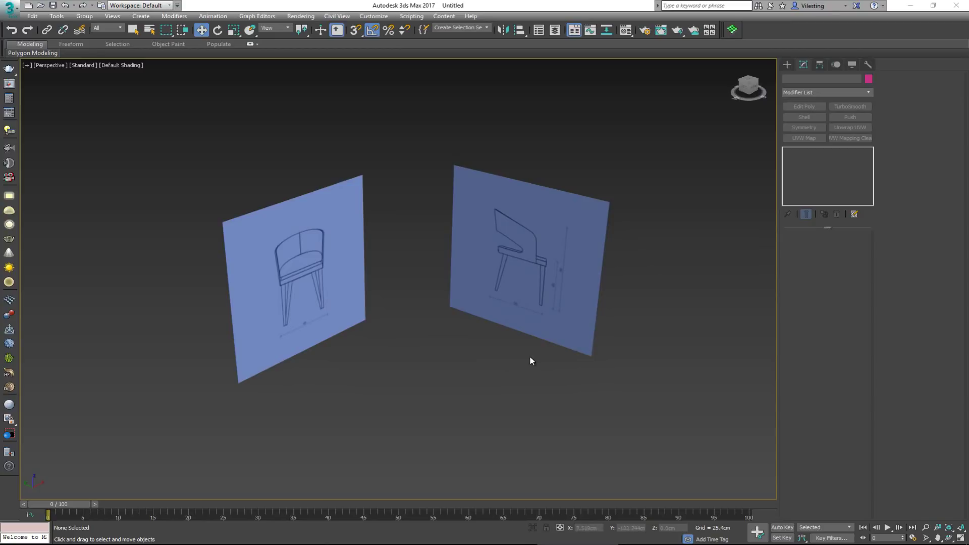
{"action": "left_click", "coordinate": [788, 65]}
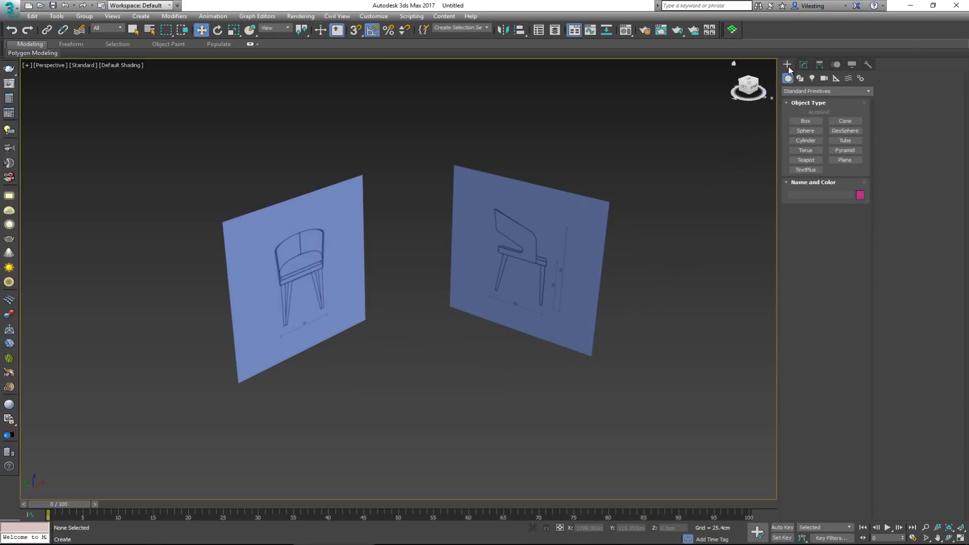
{"action": "scroll", "coordinate": [505, 380], "scroll_direction": "up", "scroll_amount": 4}
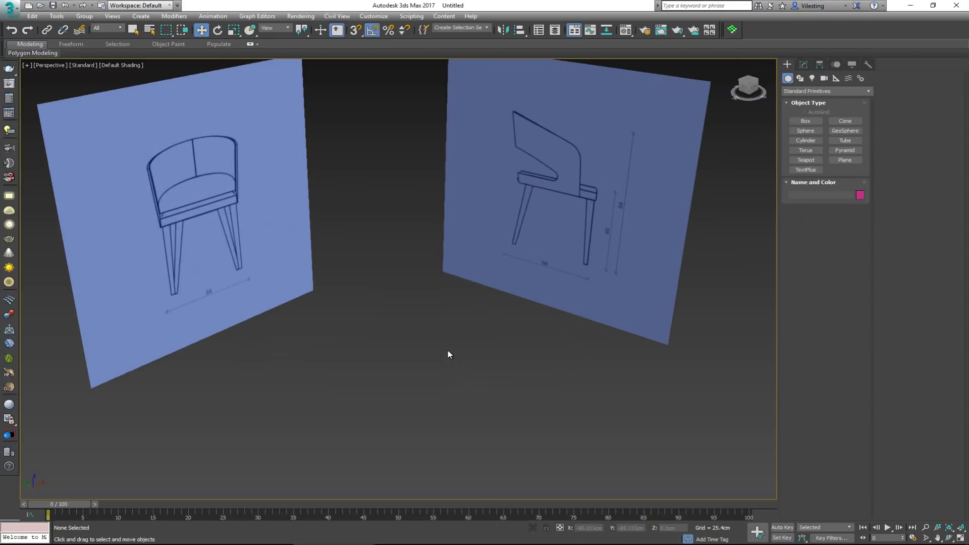
{"action": "left_click_drag", "start_coordinate": [449, 353], "coordinate": [480, 340]}
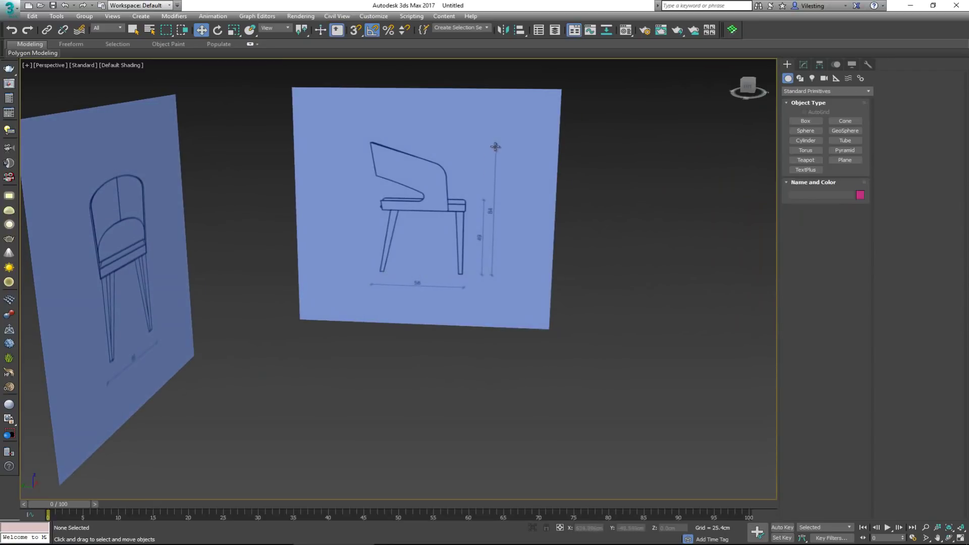
{"action": "left_click_drag", "start_coordinate": [515, 223], "coordinate": [479, 272]}
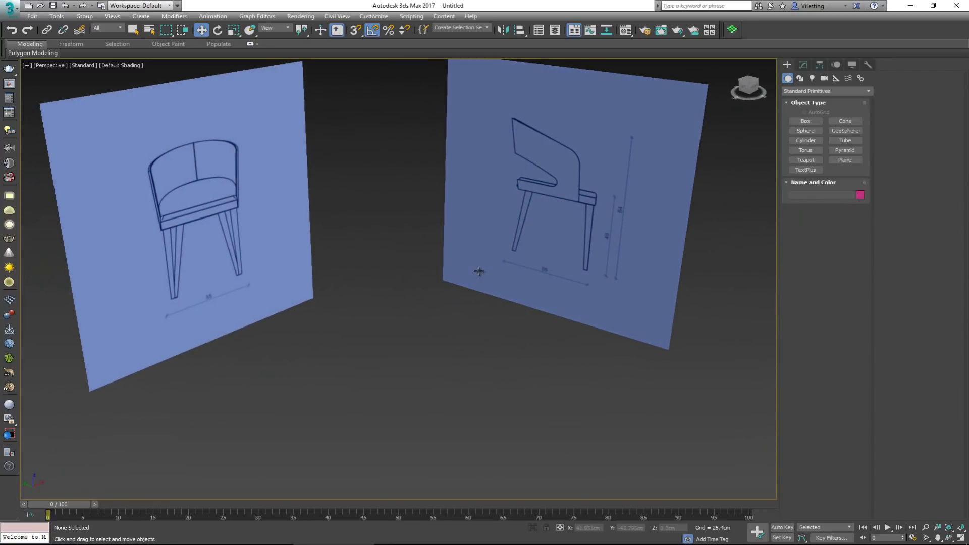
{"action": "left_click", "coordinate": [793, 122]}
{"action": "left_click_drag", "start_coordinate": [433, 357], "coordinate": [448, 455]}
{"action": "left_click", "coordinate": [449, 297]}
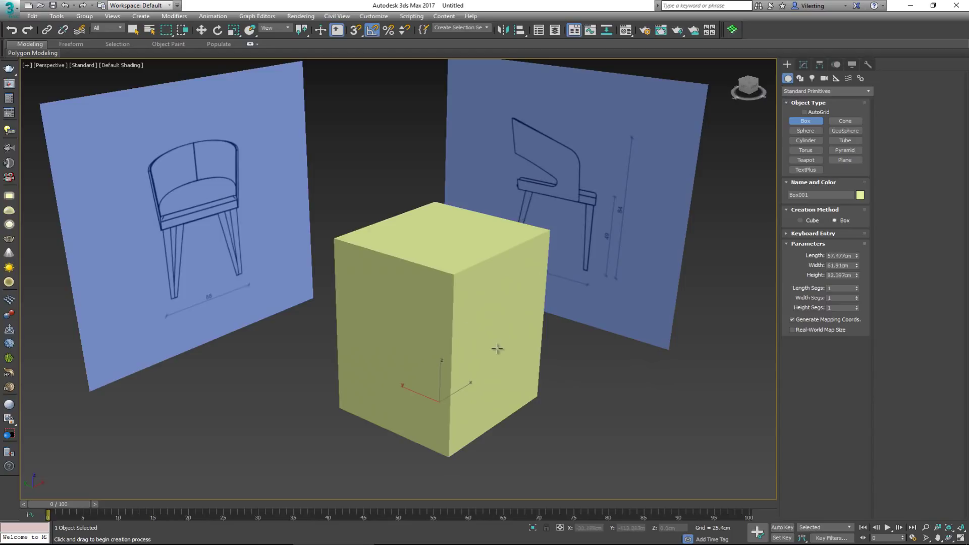
{"action": "key", "text": "w"}
- Set the box's height to 84 cm to match the overall height dimension on the side-view blueprint
{"action": "left_click_drag", "start_coordinate": [566, 341], "coordinate": [420, 320]}
{"action": "scroll", "coordinate": [398, 272], "scroll_direction": "up", "scroll_amount": 3}
{"action": "left_click_drag", "start_coordinate": [398, 272], "coordinate": [345, 314]}
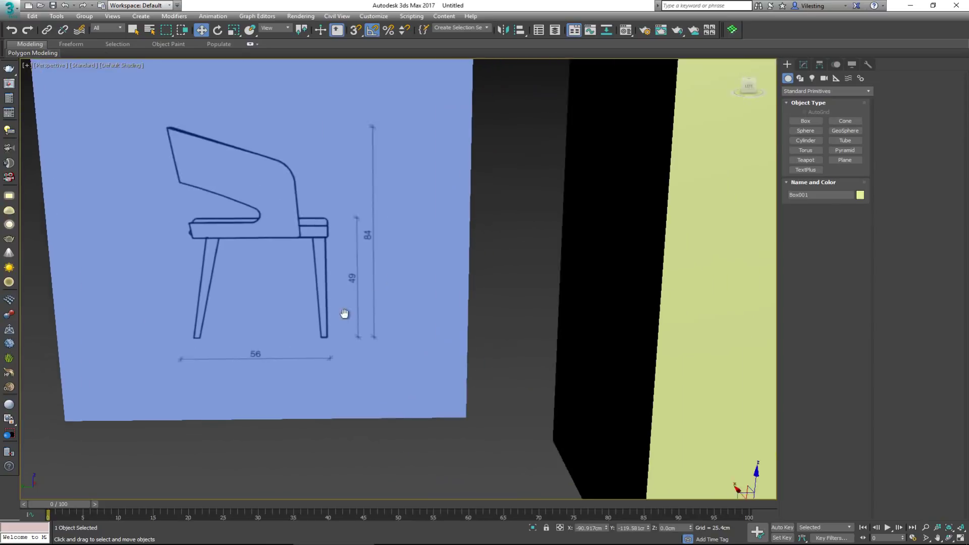
{"action": "scroll", "coordinate": [344, 314], "scroll_direction": "down", "scroll_amount": 5}
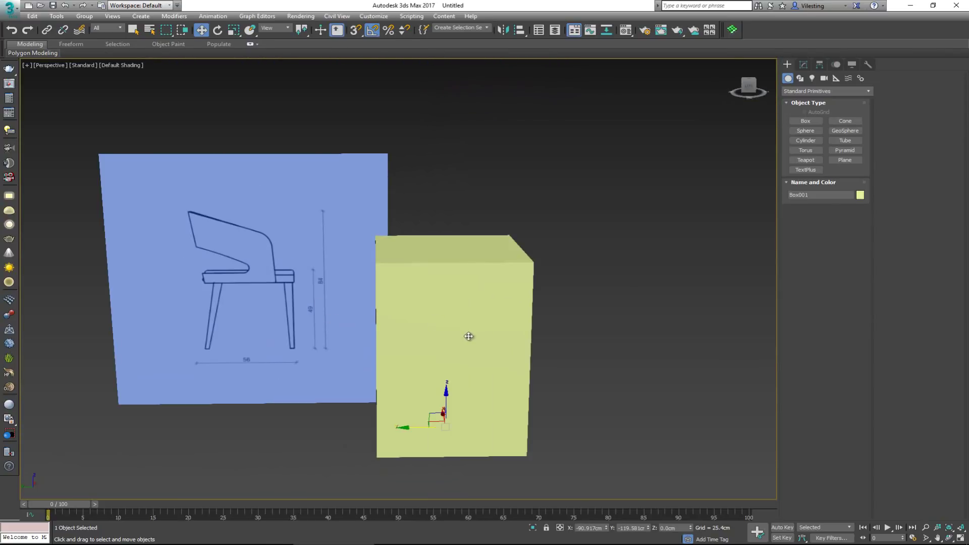
{"action": "left_click", "coordinate": [803, 64]}
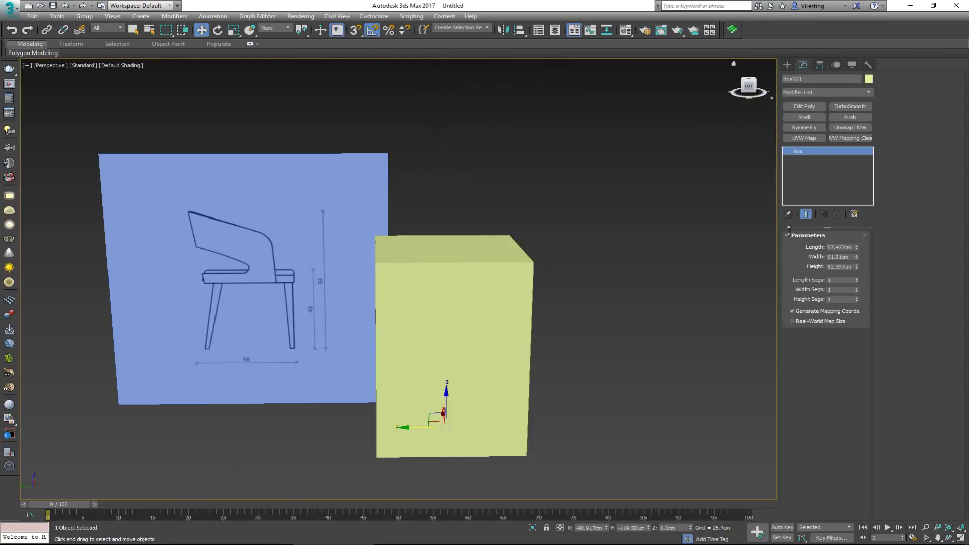
{"action": "left_click_drag", "start_coordinate": [856, 266], "coordinate": [856, 262]}
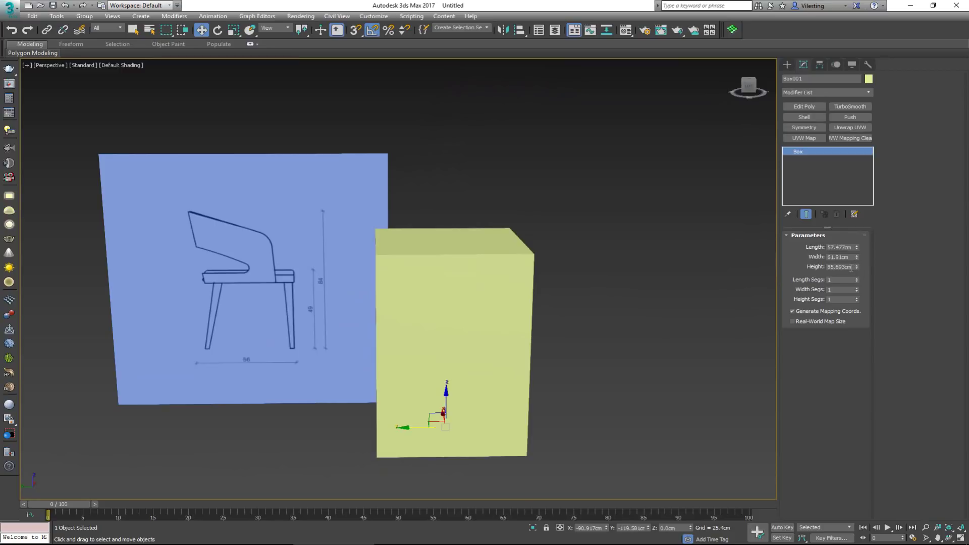
{"action": "left_click_drag", "start_coordinate": [853, 267], "coordinate": [813, 268]}
{"action": "key", "text": "Return"}
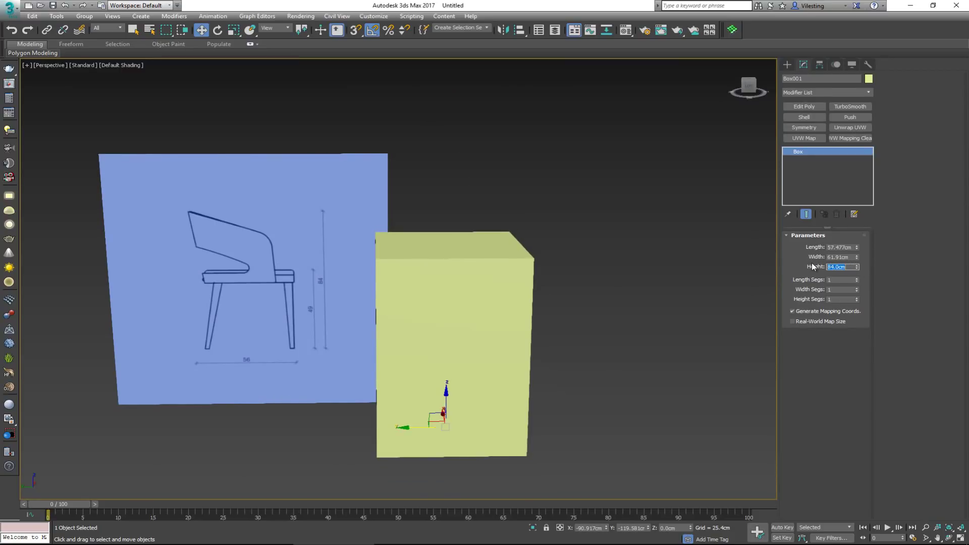
- Set the box's width to 55 cm to match the front-view blueprint dimension
{"action": "left_click_drag", "start_coordinate": [460, 353], "coordinate": [610, 348]}
{"action": "left_click_drag", "start_coordinate": [857, 257], "coordinate": [853, 252]}
{"action": "left_click_drag", "start_coordinate": [443, 320], "coordinate": [340, 324]}
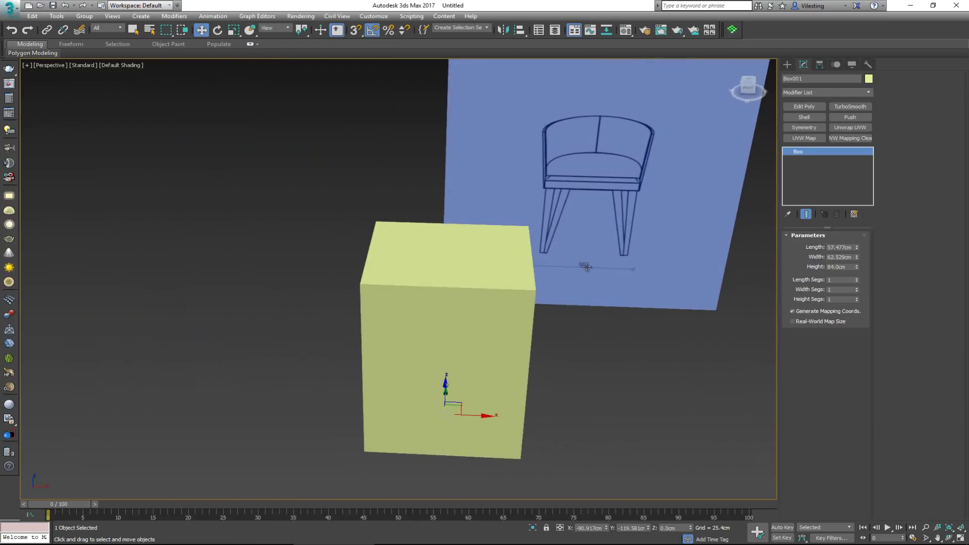
{"action": "double_click", "coordinate": [850, 257]}
{"action": "type", "text": "55"}
{"action": "key", "text": "Return"}
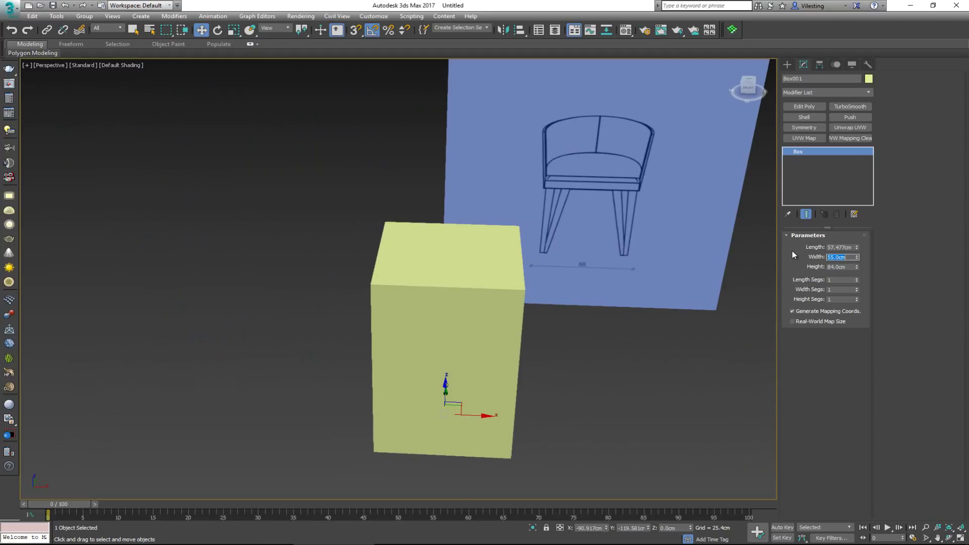
- Set the box's length to 56 cm to match the side-view blueprint dimension
{"action": "left_click_drag", "start_coordinate": [430, 303], "coordinate": [500, 301]}
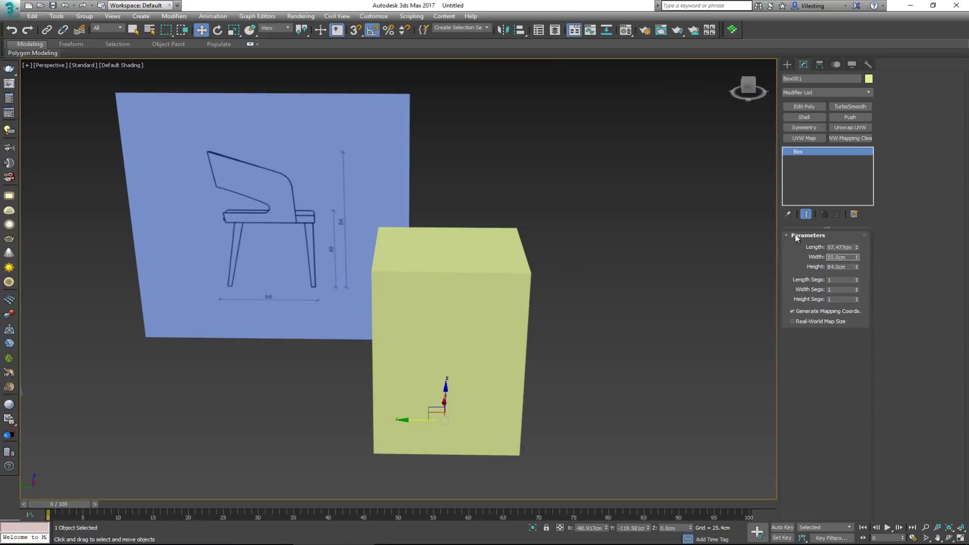
{"action": "left_click", "coordinate": [831, 246]}
{"action": "type", "text": "56"}
{"action": "key", "text": "Return"}
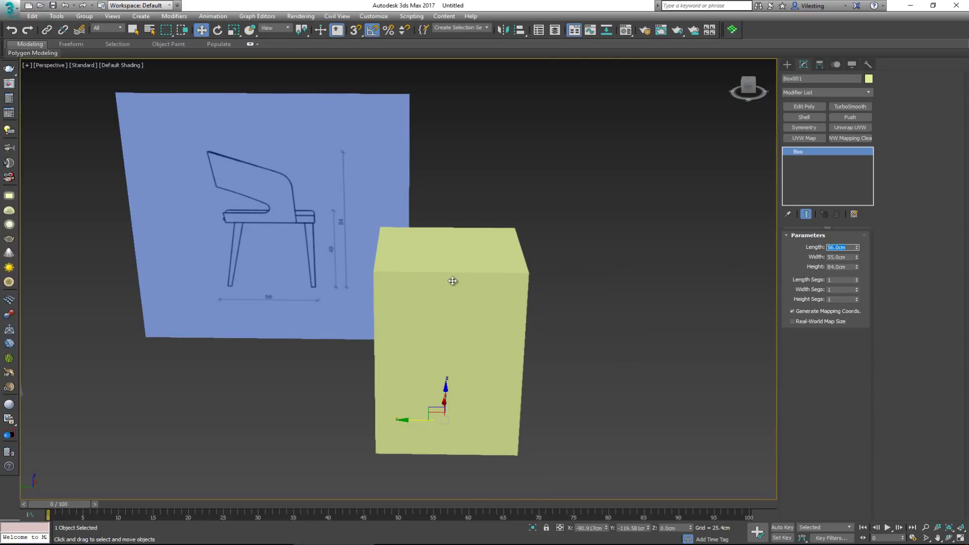
- Move the box to the world origin by resetting its X and Y positions to 0 cm
{"action": "left_click_drag", "start_coordinate": [452, 280], "coordinate": [460, 329]}
{"action": "type", "text": "w"}
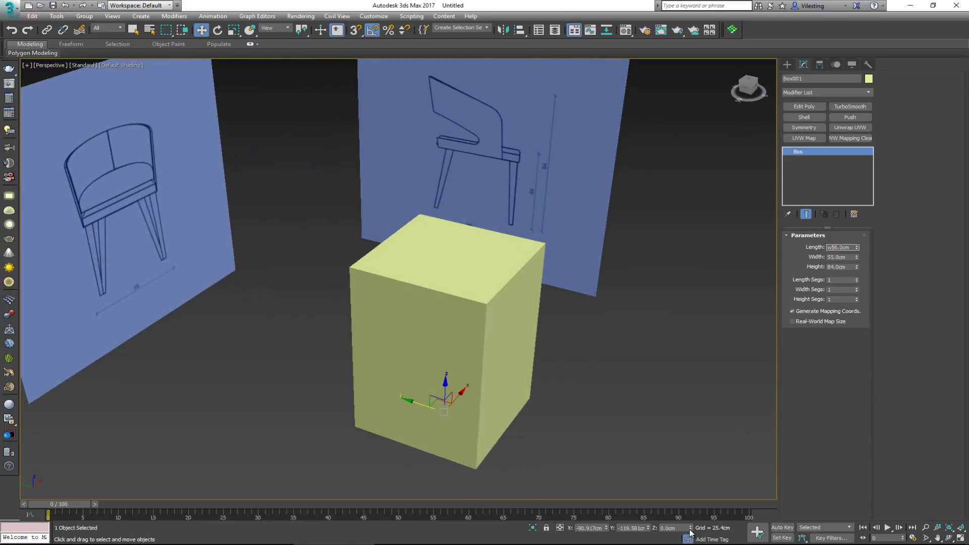
{"action": "right_click", "coordinate": [649, 528]}
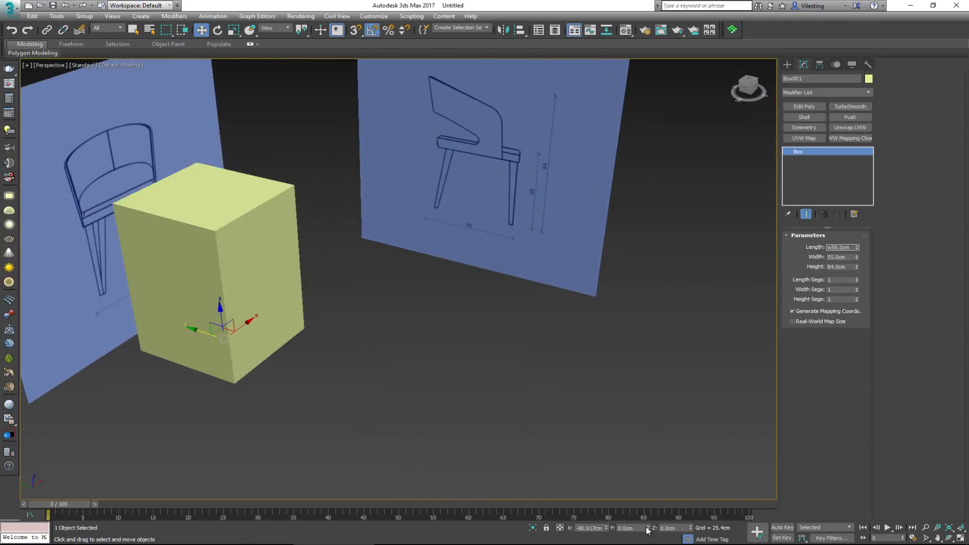
{"action": "right_click", "coordinate": [606, 528]}
- Create a second box about 16 cm long and 17 cm wide beside the large box and set its height to 49 cm
{"action": "left_click_drag", "start_coordinate": [528, 377], "coordinate": [403, 286]}
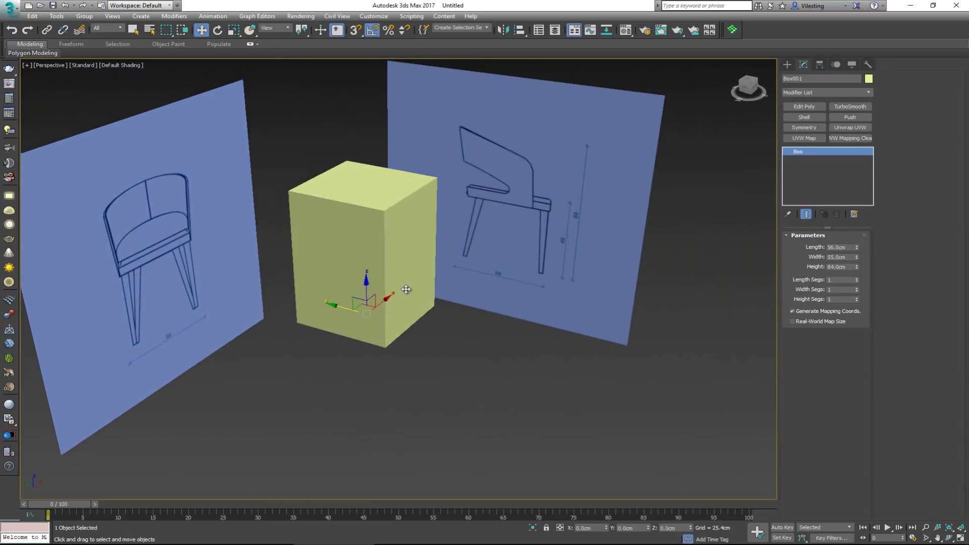
{"action": "scroll", "coordinate": [406, 289], "scroll_direction": "up", "scroll_amount": 2}
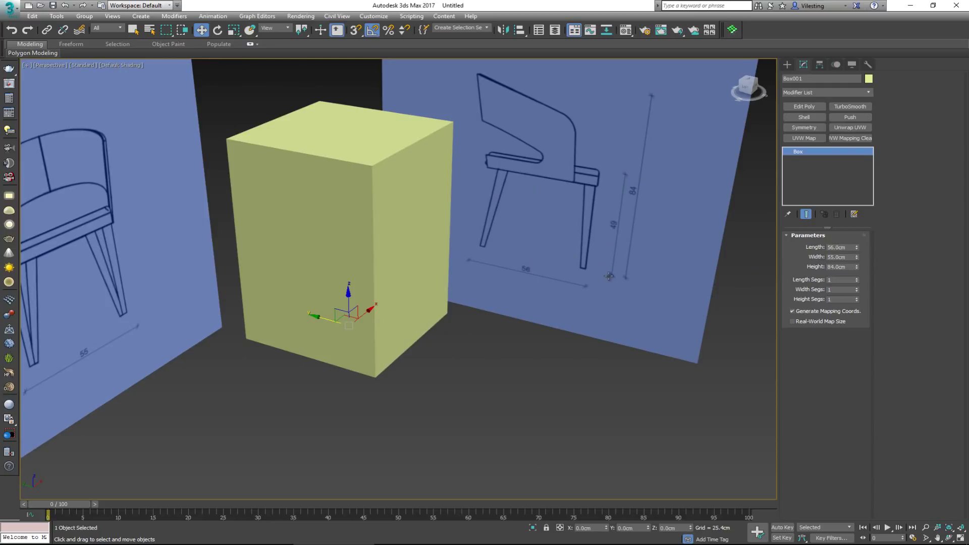
{"action": "left_click_drag", "start_coordinate": [609, 246], "coordinate": [619, 239]}
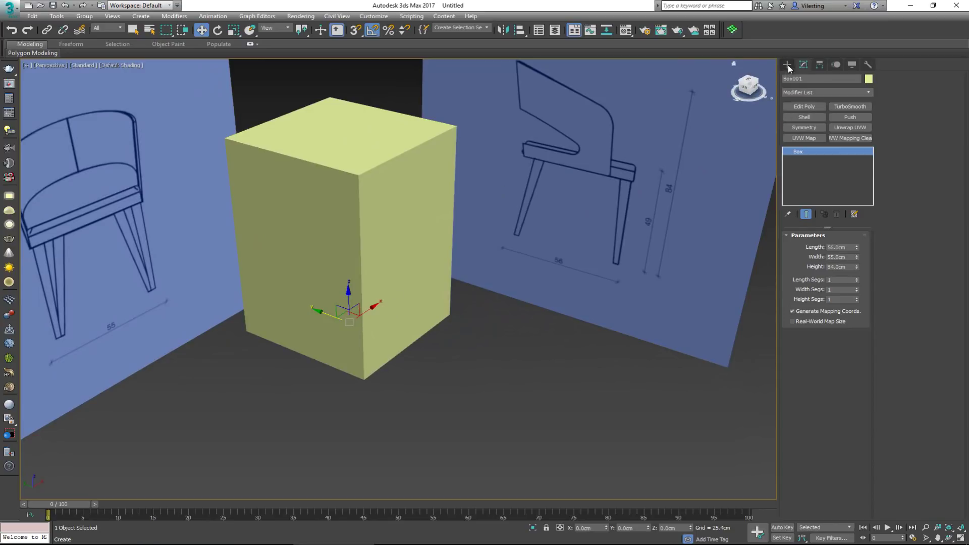
{"action": "left_click", "coordinate": [789, 65]}
{"action": "left_click", "coordinate": [803, 120]}
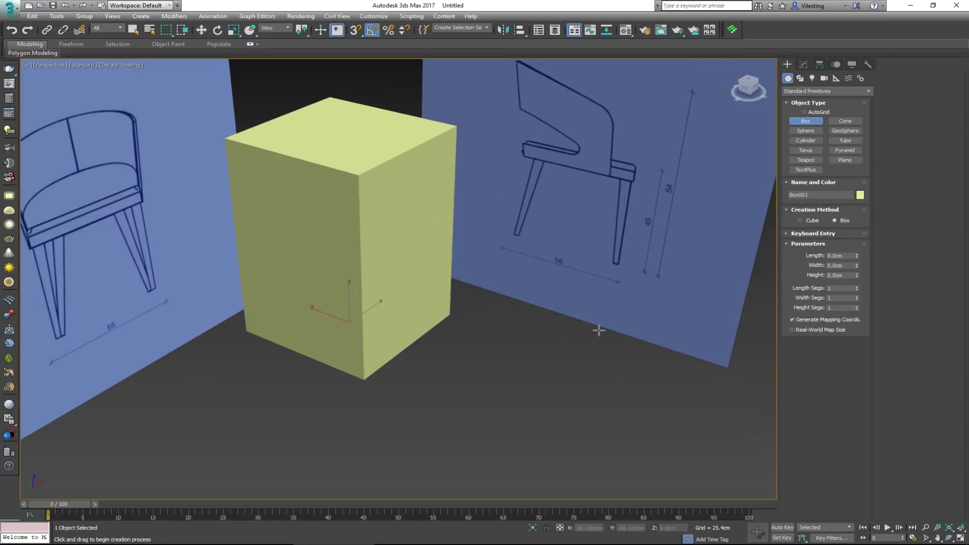
{"action": "left_click_drag", "start_coordinate": [489, 369], "coordinate": [506, 407]}
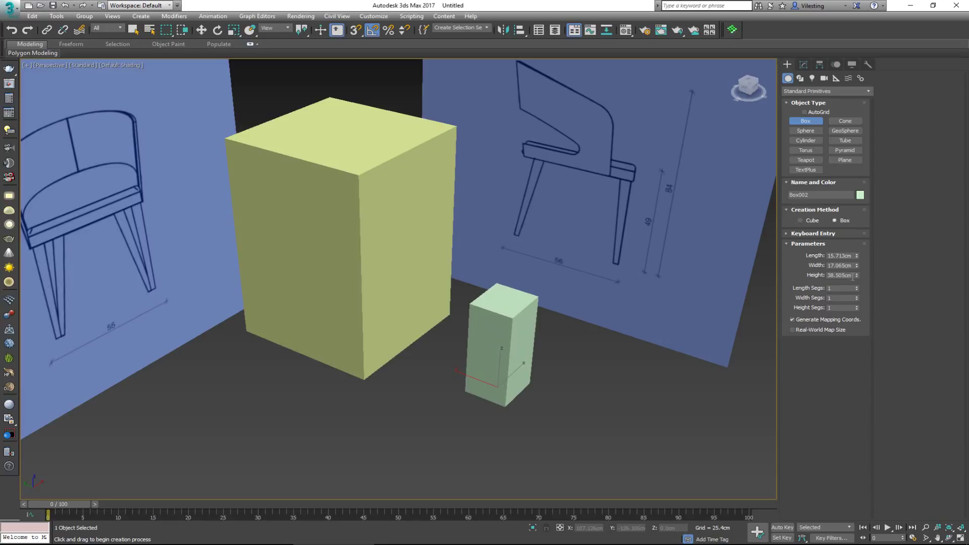
{"action": "type", "text": "49"}
{"action": "key", "text": "Return"}
{"action": "key", "text": "w"}
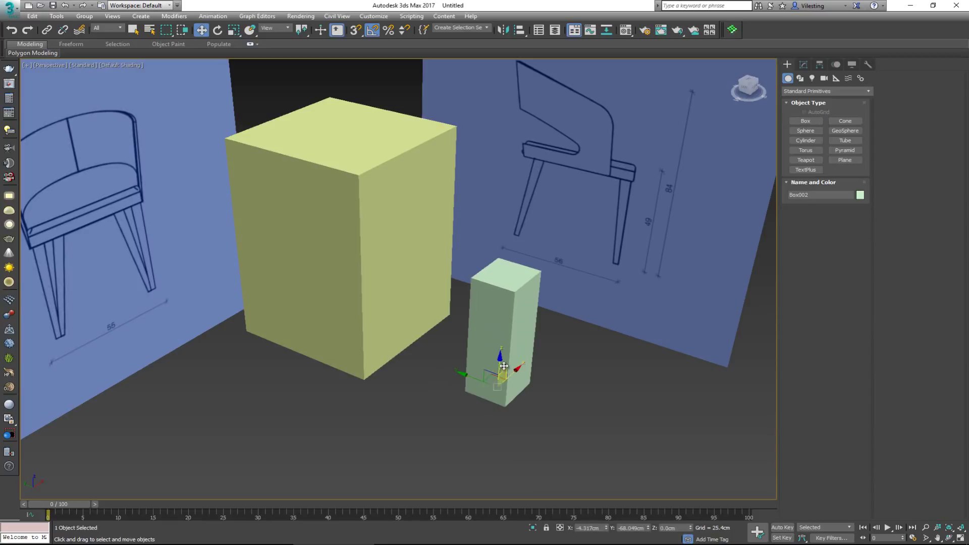
- Try to move the small 49 cm box onto the large box's near bottom corner with vertex snapping
{"action": "key", "text": "s"}
{"action": "left_click_drag", "start_coordinate": [504, 408], "coordinate": [372, 353]}
{"action": "key", "text": "s"}
- Select the large box and add an Edit Poly modifier to it
{"action": "left_click", "coordinate": [367, 335]}
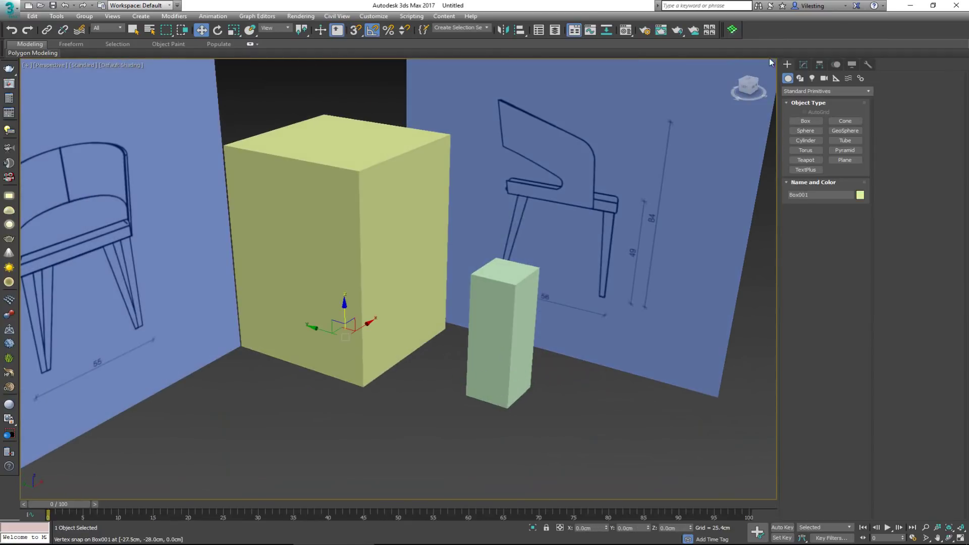
{"action": "left_click", "coordinate": [803, 65]}
{"action": "left_click", "coordinate": [802, 107]}
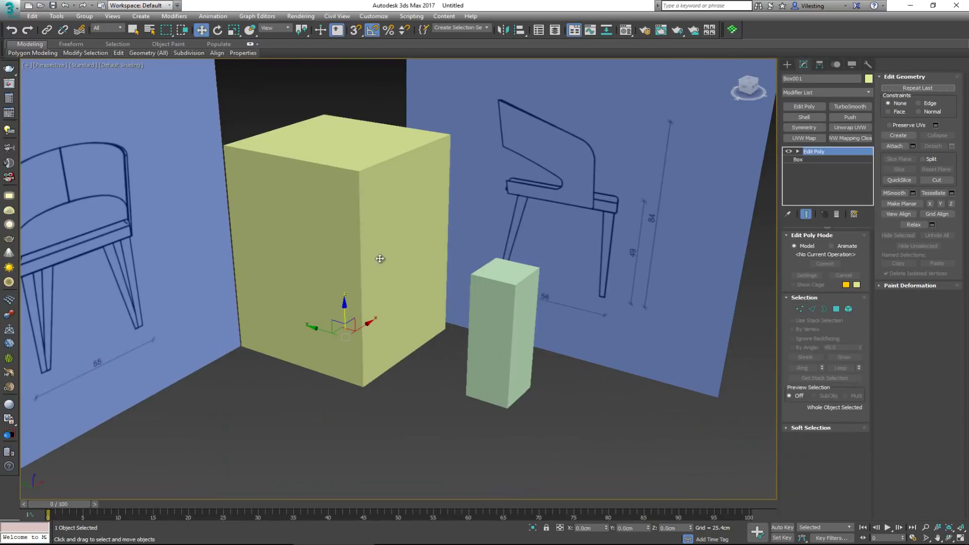
- Cut a horizontal edge loop around the large box, snap it to the small box's 49 cm top, and display edged faces
{"action": "key", "text": "alt+shift+w"}
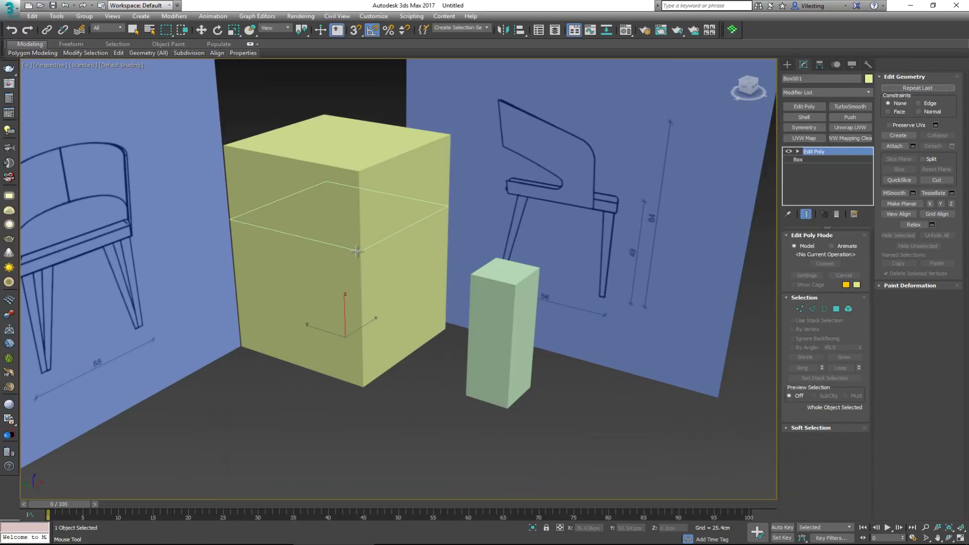
{"action": "left_click", "coordinate": [356, 251]}
{"action": "key", "text": "w"}
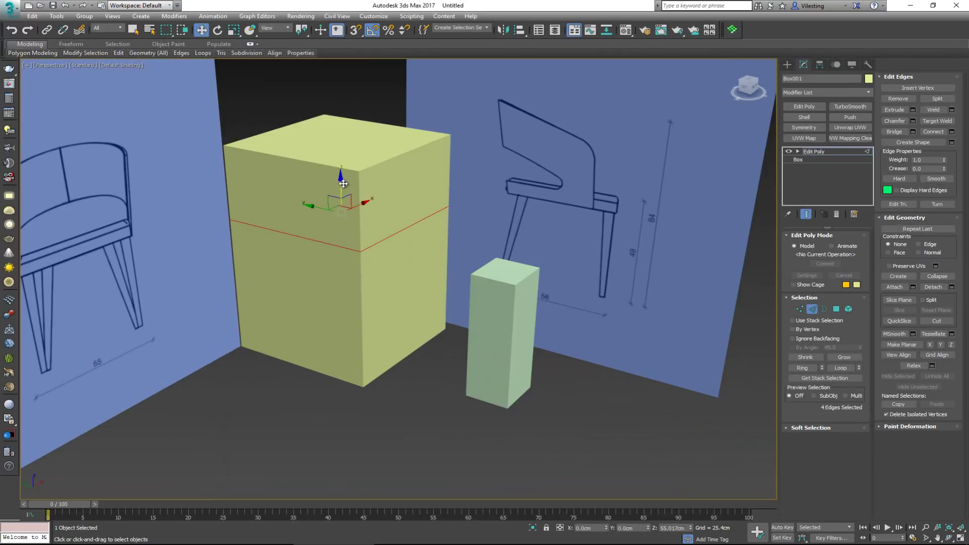
{"action": "key", "text": "s"}
{"action": "left_click_drag", "start_coordinate": [343, 184], "coordinate": [398, 237]}
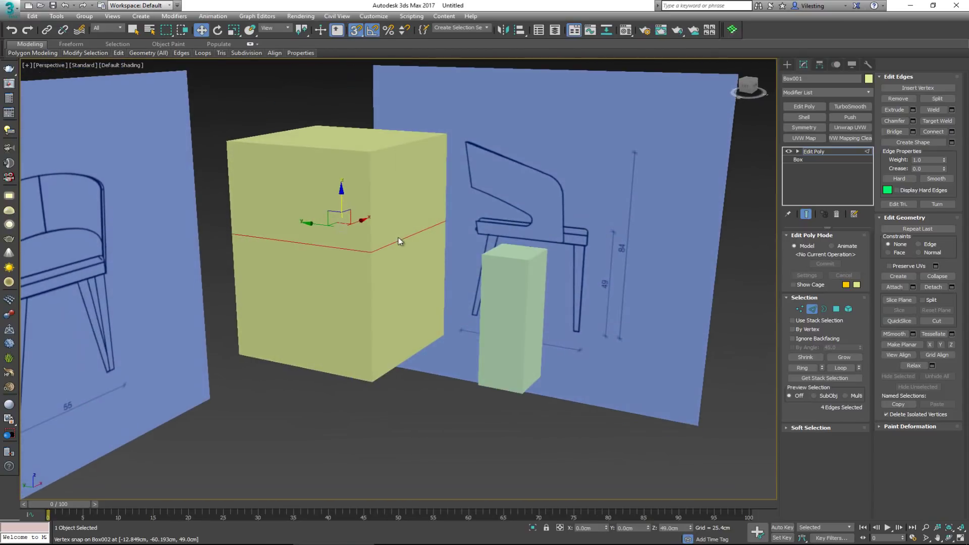
{"action": "left_click", "coordinate": [809, 309]}
{"action": "key", "text": "F4"}
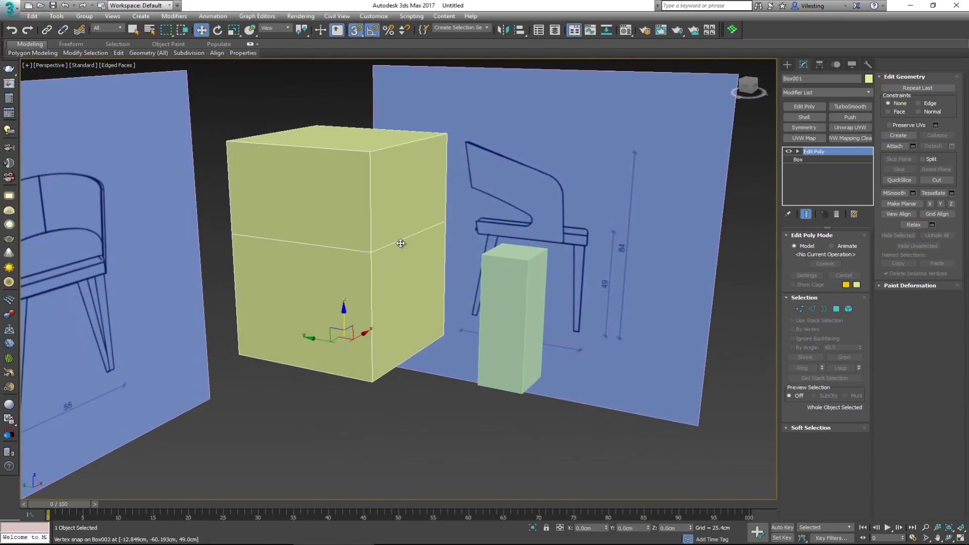
- Delete the small reference box beside the large box, leaving the large box selected
{"action": "left_click", "coordinate": [516, 334]}
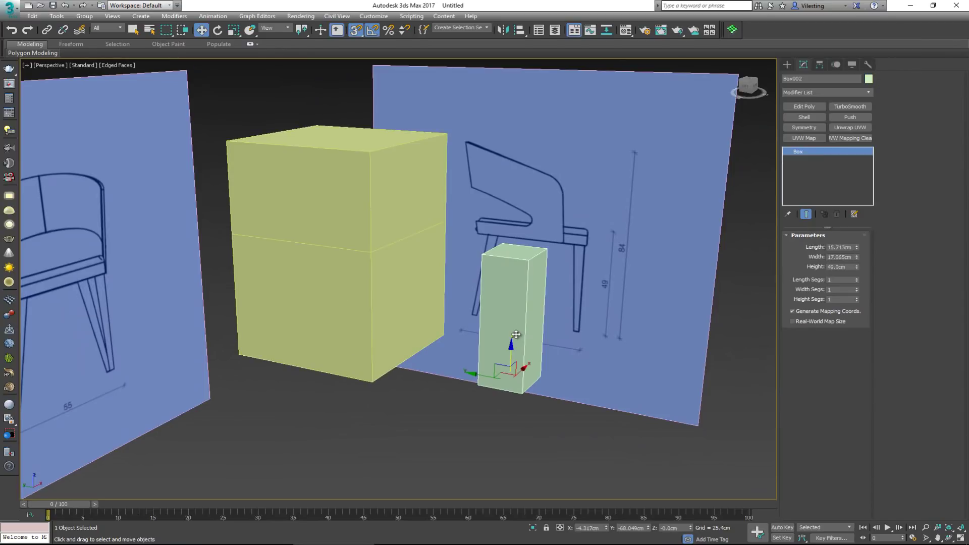
{"action": "key", "text": "Delete"}
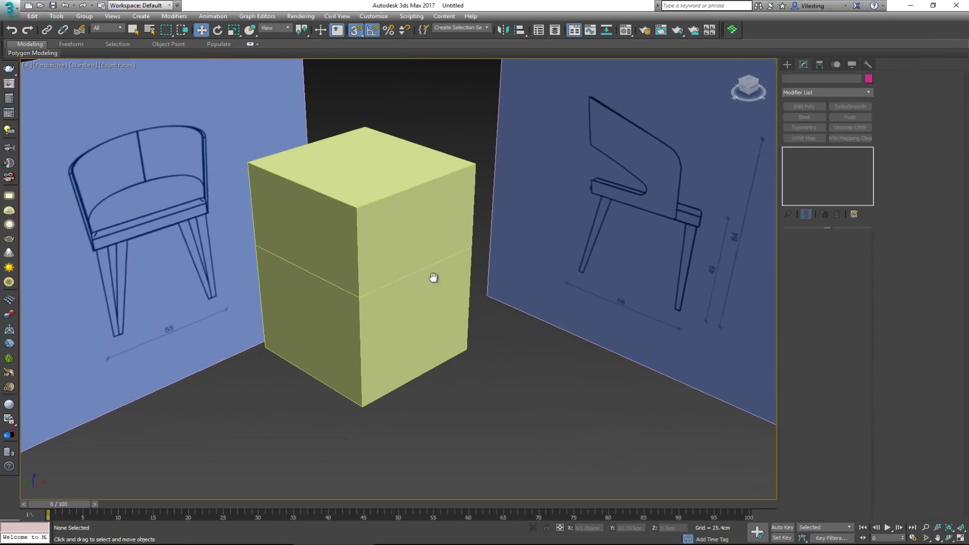
{"action": "left_click", "coordinate": [402, 281]}
{"action": "key", "text": "z"}
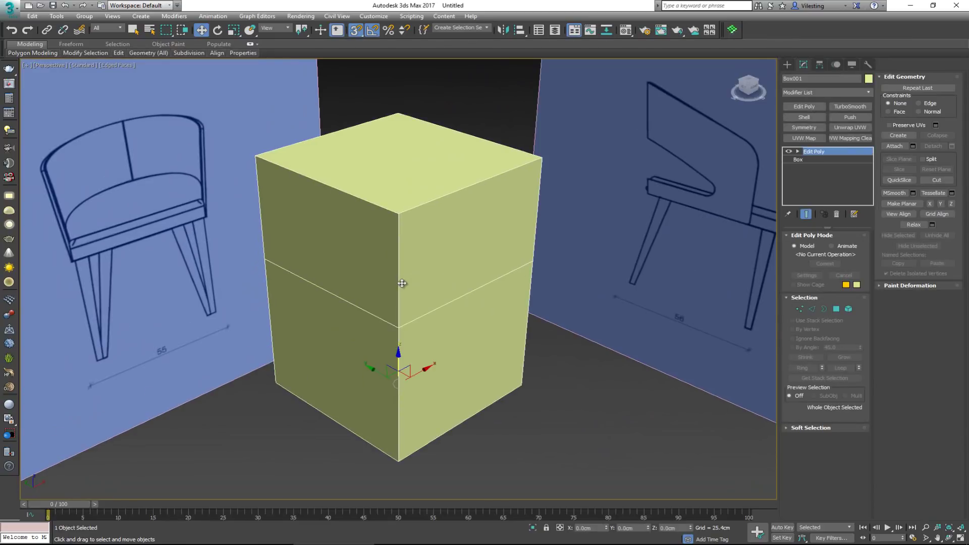
- Turn off vertex snapping and return the perspective to a view showing both blueprint planes and the large box
{"action": "key", "text": "shift+z"}
{"action": "key", "text": "shift+z"}
{"action": "key", "text": "shift+z"}
{"action": "key", "text": "shift+z"}
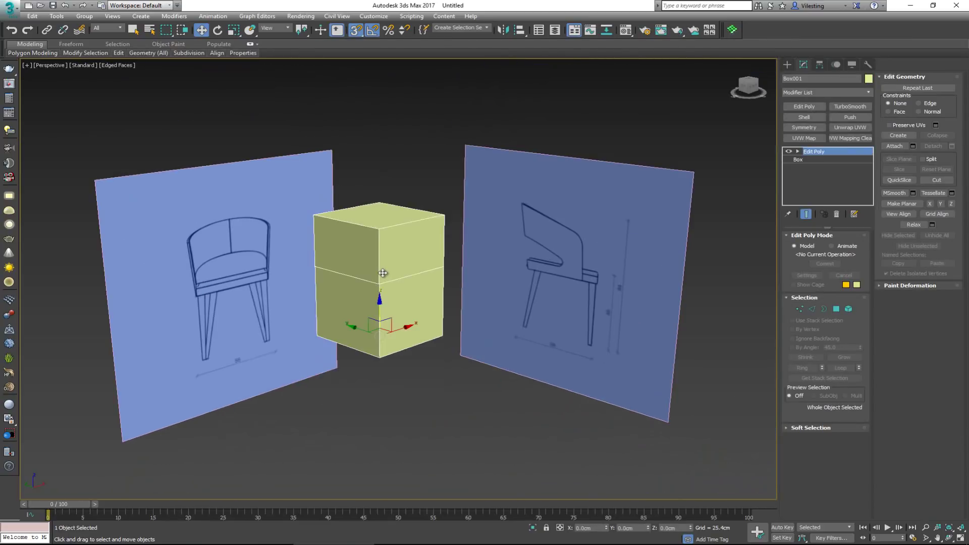
{"action": "key", "text": "shift+z"}
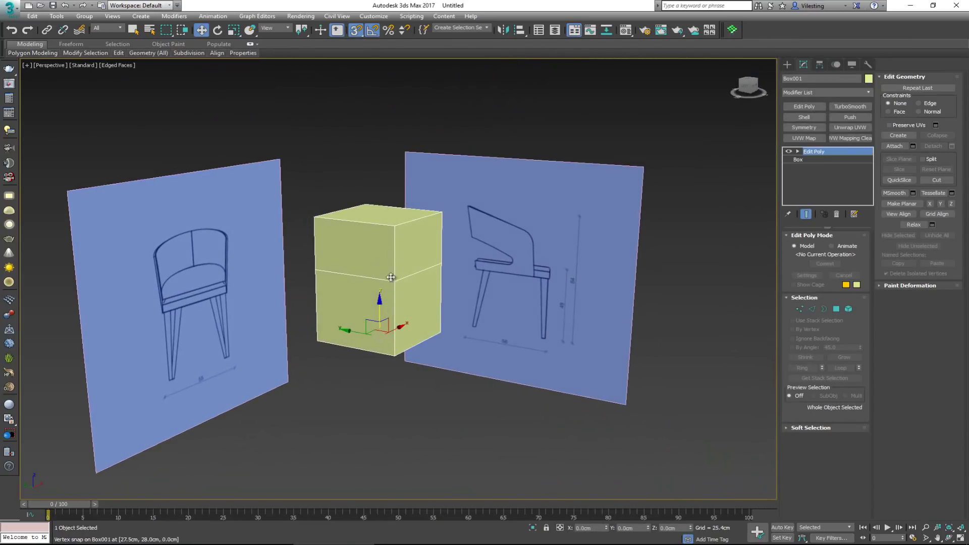
{"action": "key", "text": "s"}
{"action": "key", "text": "shift+z"}
{"action": "key", "text": "shift+z"}
{"action": "key", "text": "shift+z"}
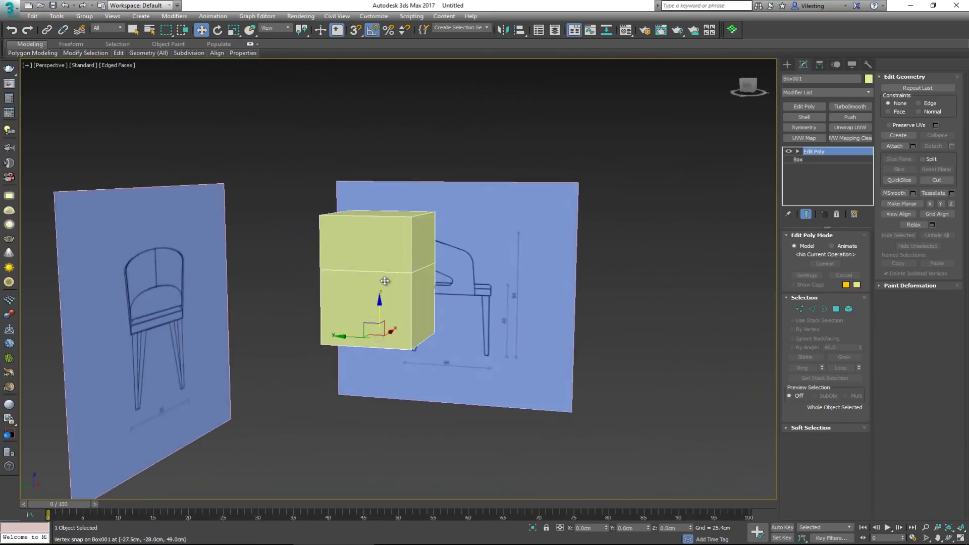
{"action": "key", "text": "shift+z"}
{"action": "key", "text": "shift+z"}
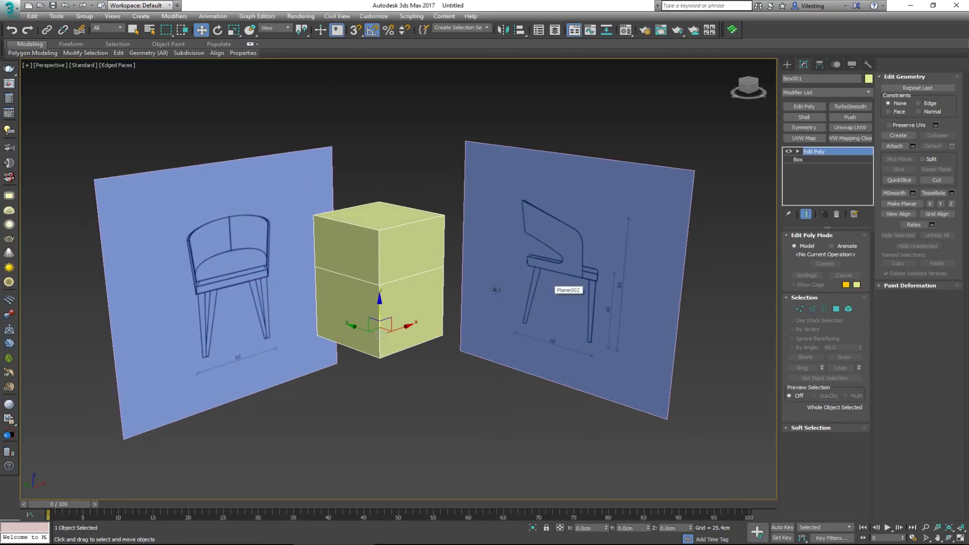
- Show the front view maximized with default shading and hide its grid, keeping the box and front blueprint in sight
{"action": "key", "text": "alt+w"}
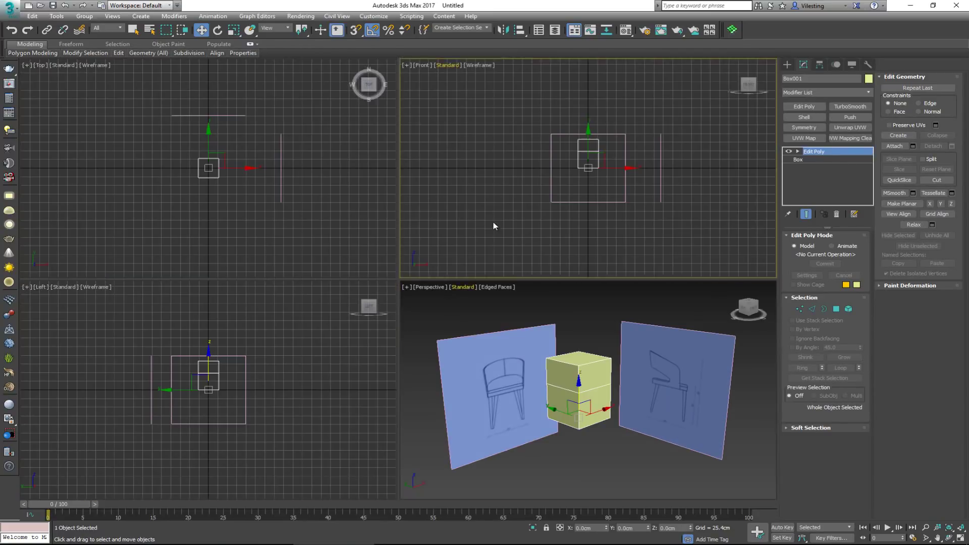
{"action": "key", "text": "F3"}
{"action": "scroll", "coordinate": [593, 185], "scroll_direction": "up", "scroll_amount": 5}
{"action": "key", "text": "alt+w"}
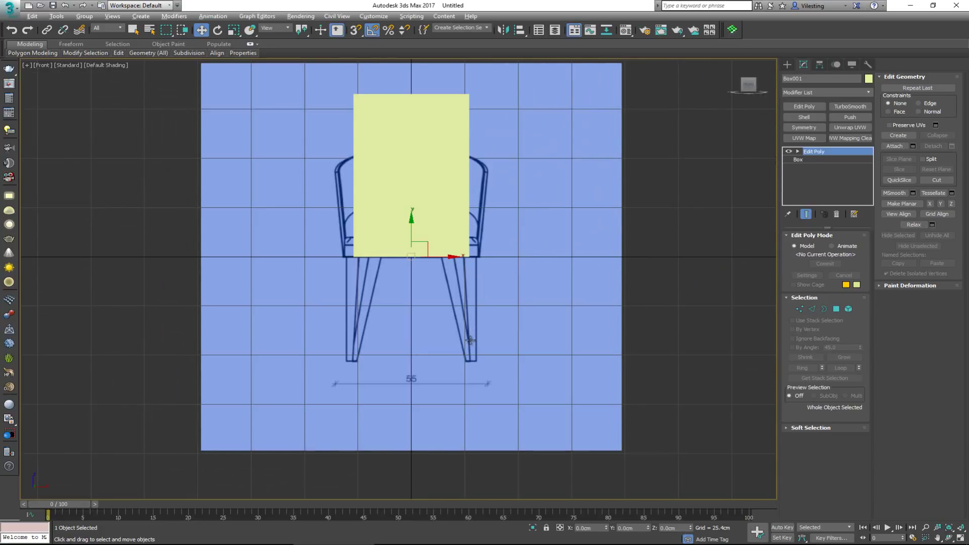
{"action": "left_click_drag", "start_coordinate": [481, 211], "coordinate": [489, 242]}
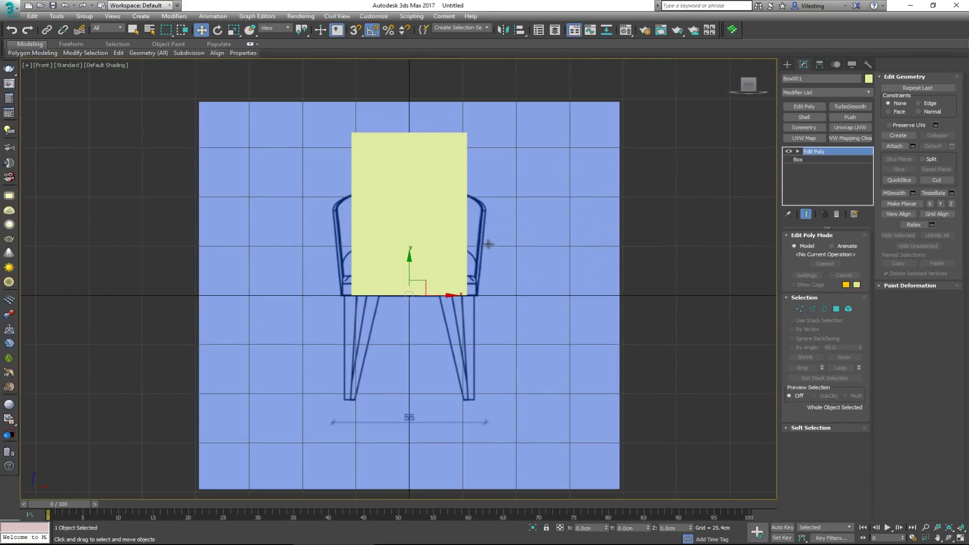
{"action": "scroll", "coordinate": [488, 245], "scroll_direction": "down", "scroll_amount": 4}
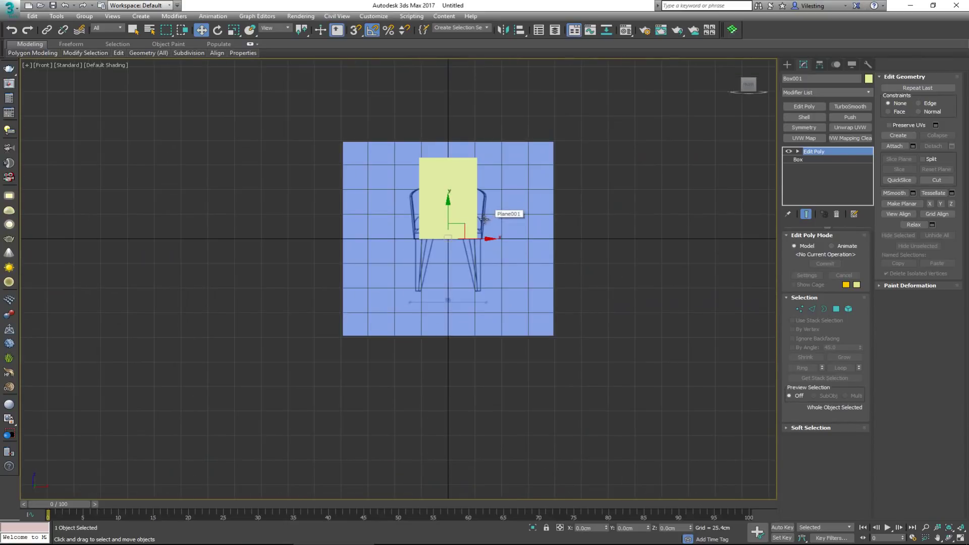
{"action": "scroll", "coordinate": [465, 230], "scroll_direction": "up", "scroll_amount": 3}
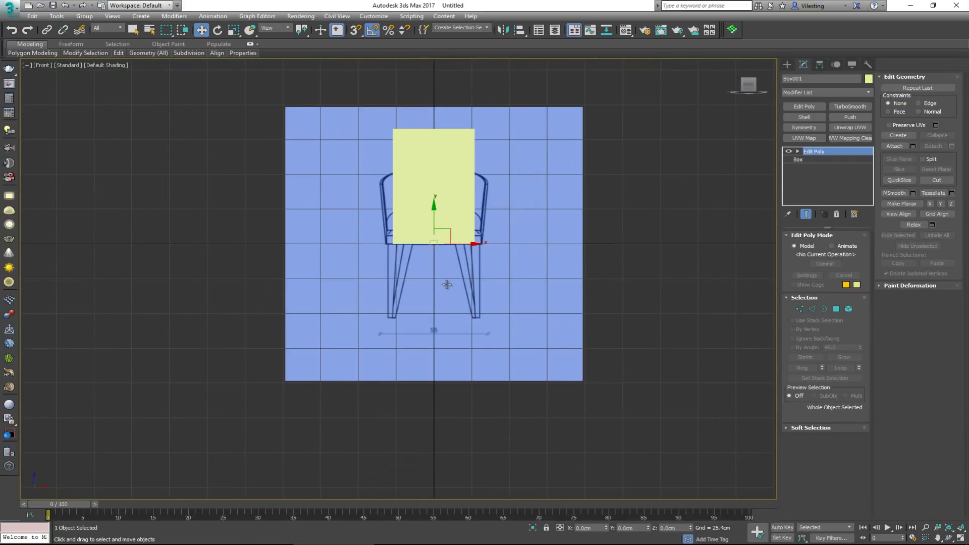
{"action": "scroll", "coordinate": [448, 293], "scroll_direction": "up", "scroll_amount": 2}
{"action": "scroll", "coordinate": [450, 294], "scroll_direction": "down", "scroll_amount": 2}
{"action": "scroll", "coordinate": [449, 277], "scroll_direction": "down", "scroll_amount": 2}
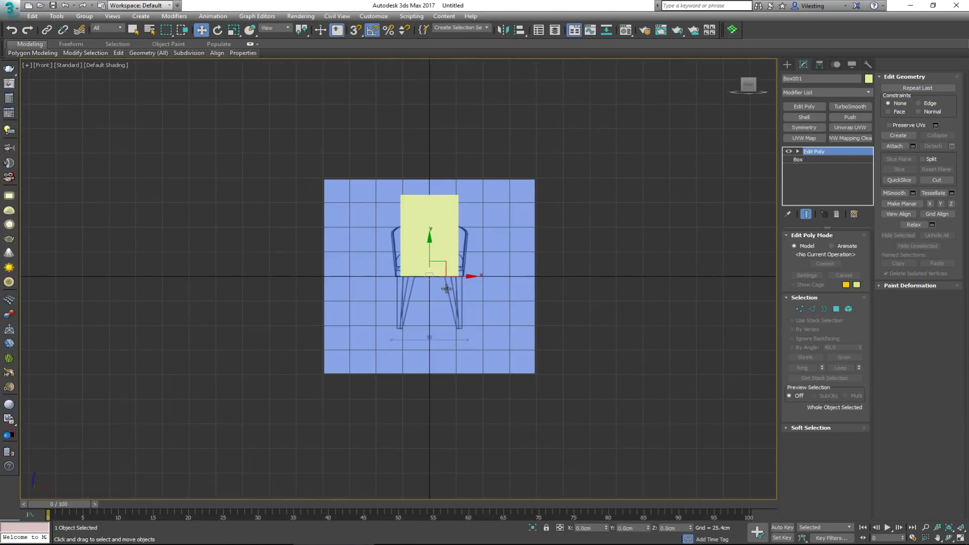
{"action": "key", "text": "g"}
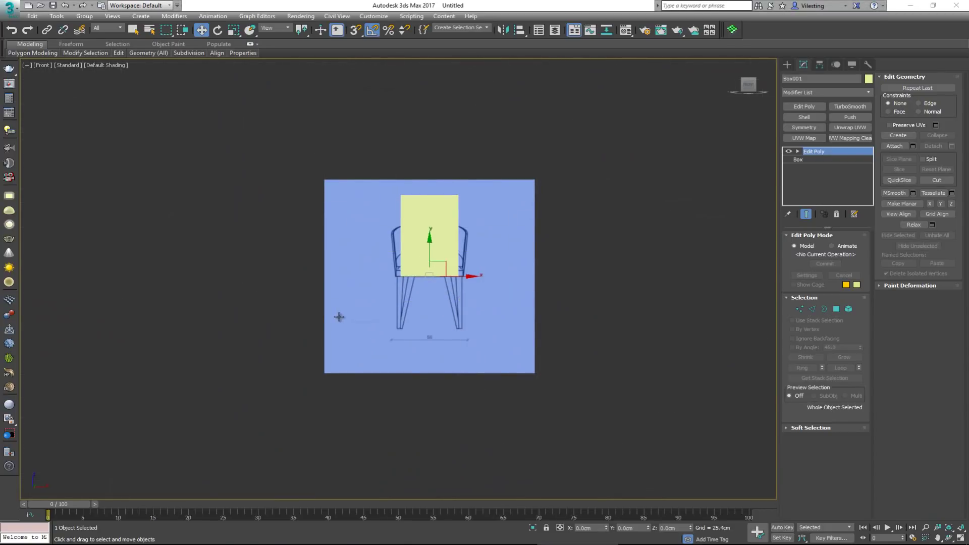
- Make the large box see-through so the blueprints show behind it
{"action": "key", "text": "alt+w"}
{"action": "left_click", "coordinate": [566, 357]}
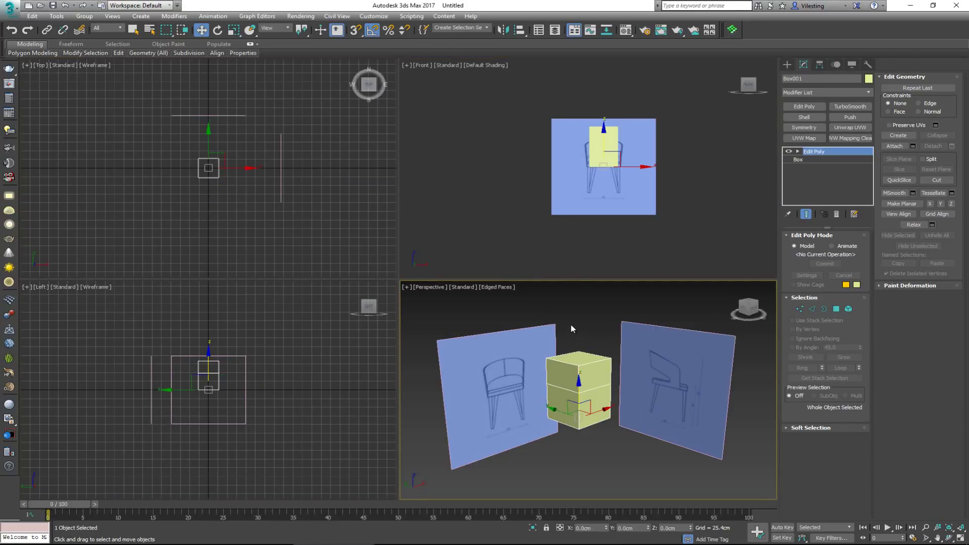
{"action": "left_click", "coordinate": [551, 333]}
{"action": "left_click", "coordinate": [616, 352], "text": "ctrl"}
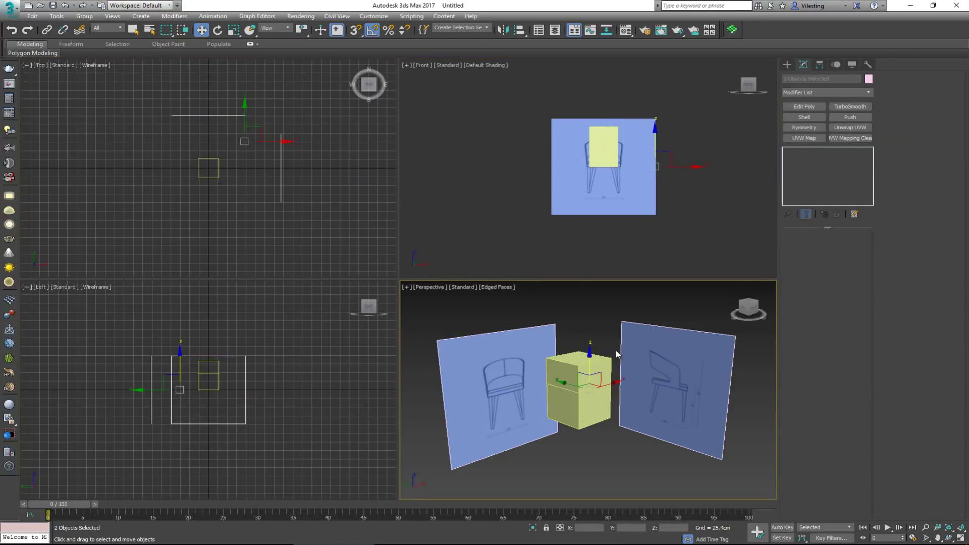
{"action": "left_click_drag", "start_coordinate": [615, 350], "coordinate": [605, 384]}
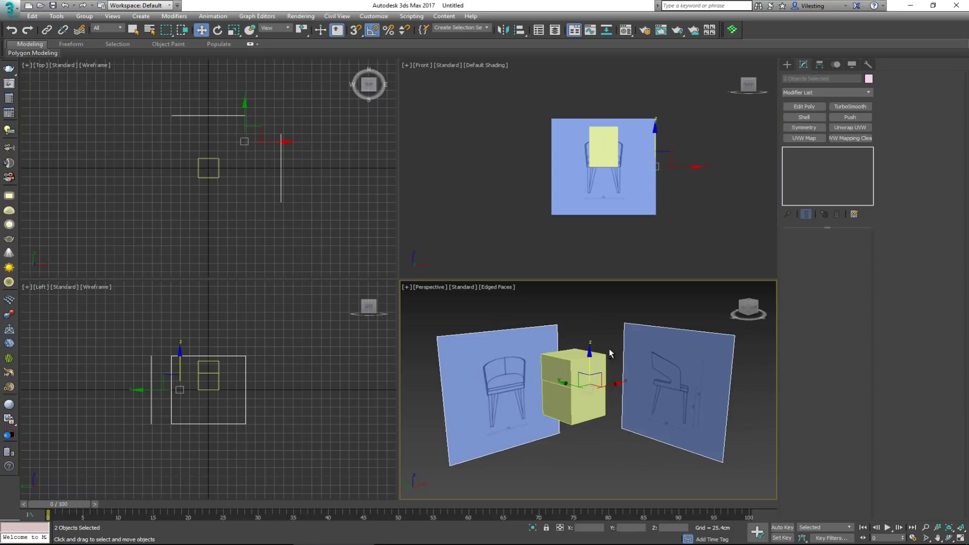
{"action": "left_click", "coordinate": [585, 392]}
{"action": "key", "text": "alt+w"}
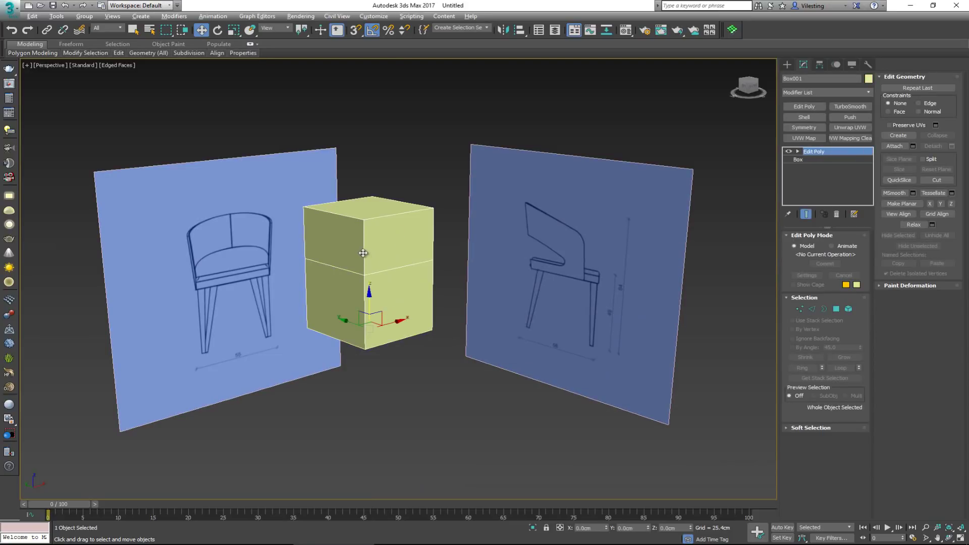
{"action": "key", "text": "alt+x"}
{"action": "left_click_drag", "start_coordinate": [363, 253], "coordinate": [437, 291]}
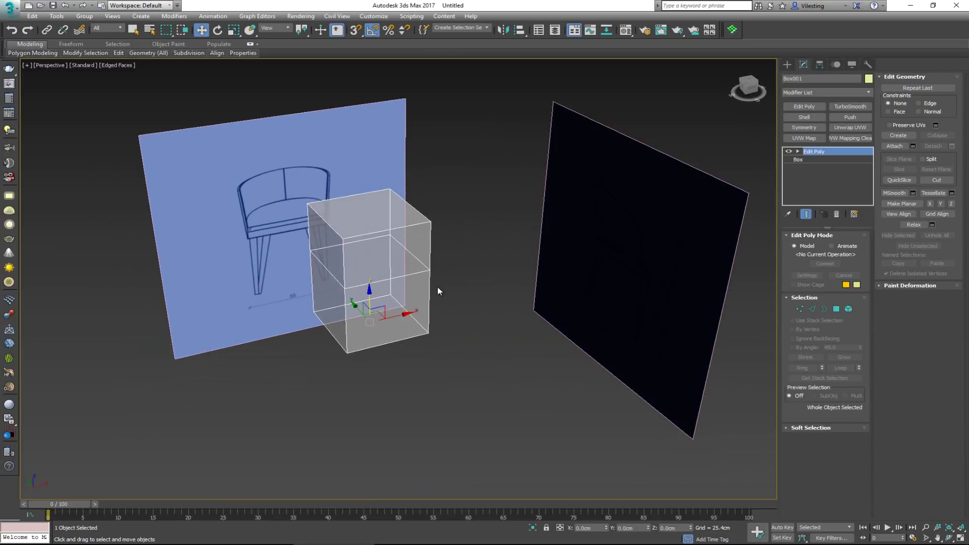
- Select both blueprint planes and scale them down uniformly in the front view until the chair's width fits within the box
{"action": "left_click", "coordinate": [482, 243]}
{"action": "left_click", "coordinate": [404, 187]}
{"action": "left_click", "coordinate": [633, 219], "text": "ctrl"}
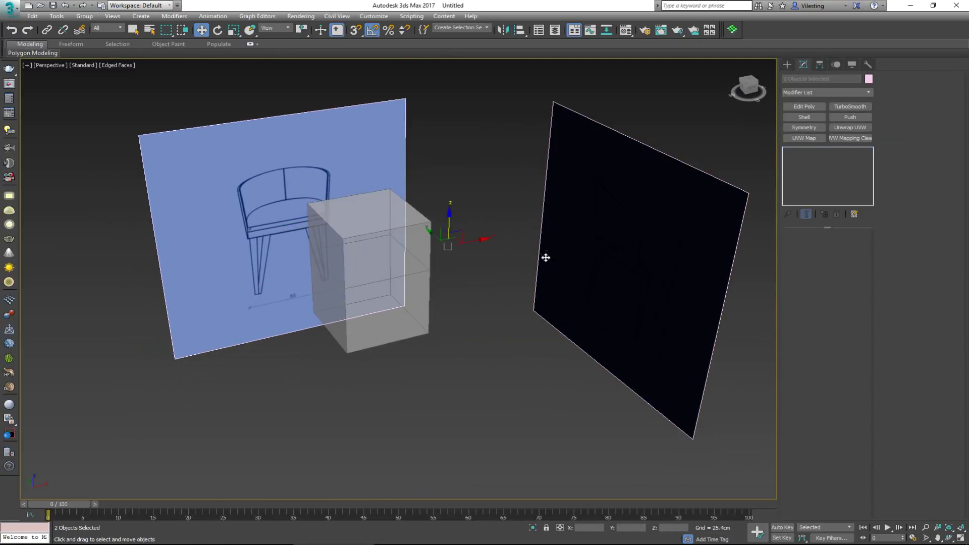
{"action": "mouse_move", "coordinate": [545, 258]}
{"action": "left_mouse_down"}
{"action": "mouse_move", "coordinate": [569, 257]}
{"action": "mouse_move", "coordinate": [537, 249]}
{"action": "left_mouse_up"}
{"action": "key", "text": "alt+w"}
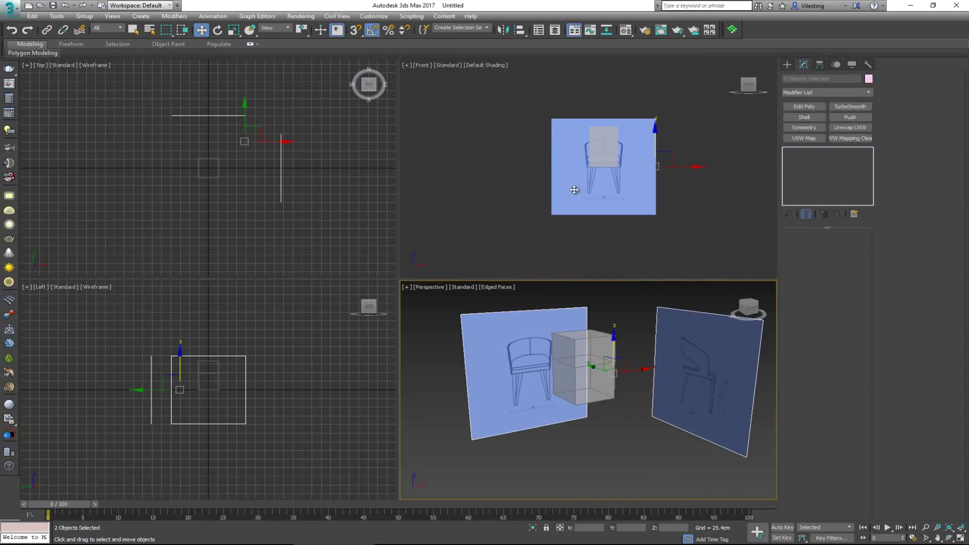
{"action": "key", "text": "alt+w"}
{"action": "key", "text": "r"}
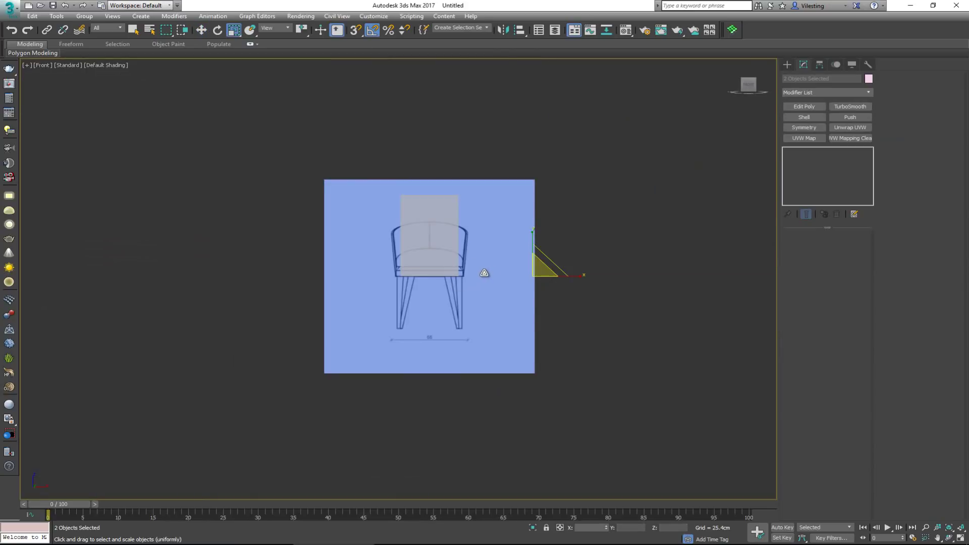
{"action": "scroll", "coordinate": [450, 270], "scroll_direction": "up", "scroll_amount": 3}
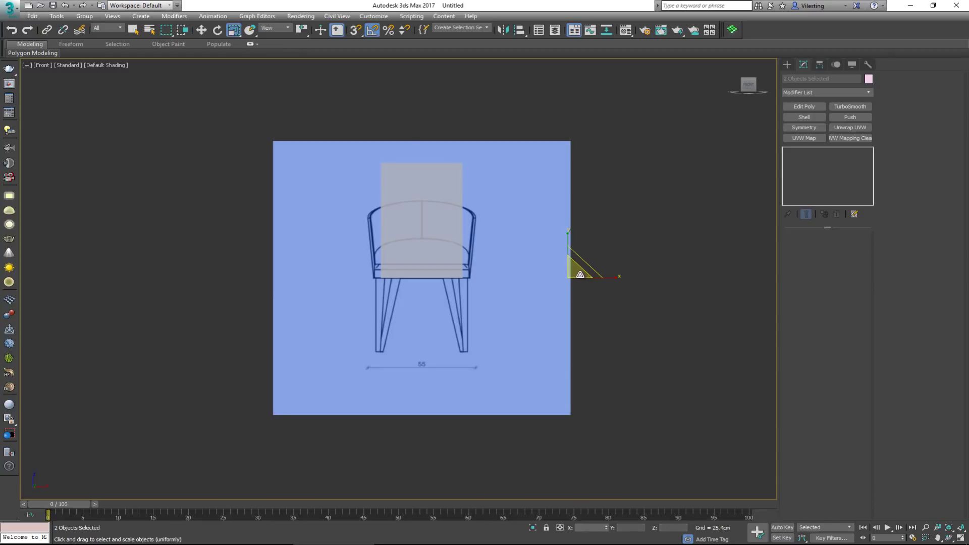
{"action": "left_click_drag", "start_coordinate": [580, 275], "coordinate": [571, 298]}
- Move both blueprint planes up so the front drawing's 55 dimension line meets the bottom edge of the box
{"action": "scroll", "coordinate": [501, 284], "scroll_direction": "up", "scroll_amount": 4}
{"action": "key", "text": "w"}
{"action": "mouse_move", "coordinate": [654, 260]}
{"action": "left_mouse_down"}
{"action": "mouse_move", "coordinate": [606, 238]}
{"action": "mouse_move", "coordinate": [554, 187]}
{"action": "mouse_move", "coordinate": [559, 138]}
{"action": "left_mouse_up"}
{"action": "key", "text": "alt+w"}
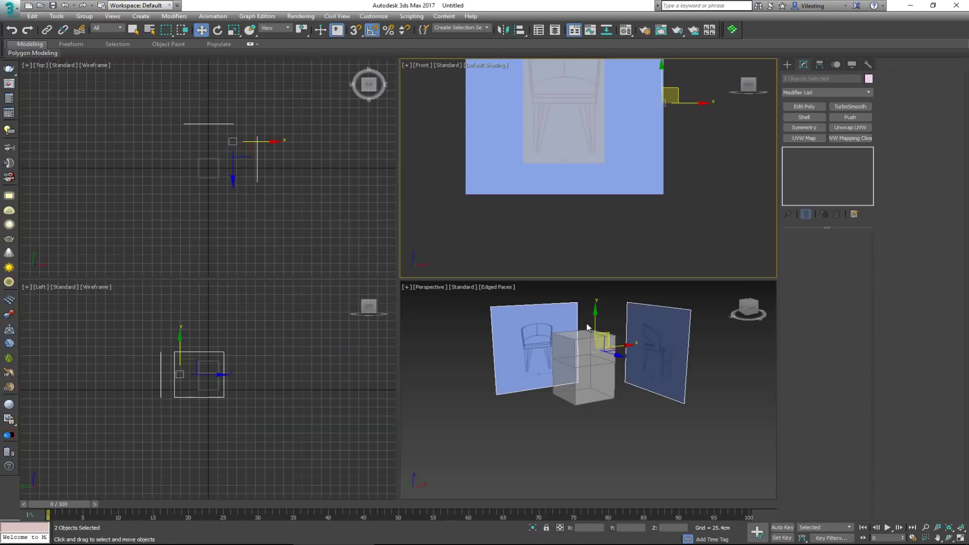
{"action": "left_click", "coordinate": [635, 349]}
{"action": "left_click_drag", "start_coordinate": [635, 349], "coordinate": [636, 349]}
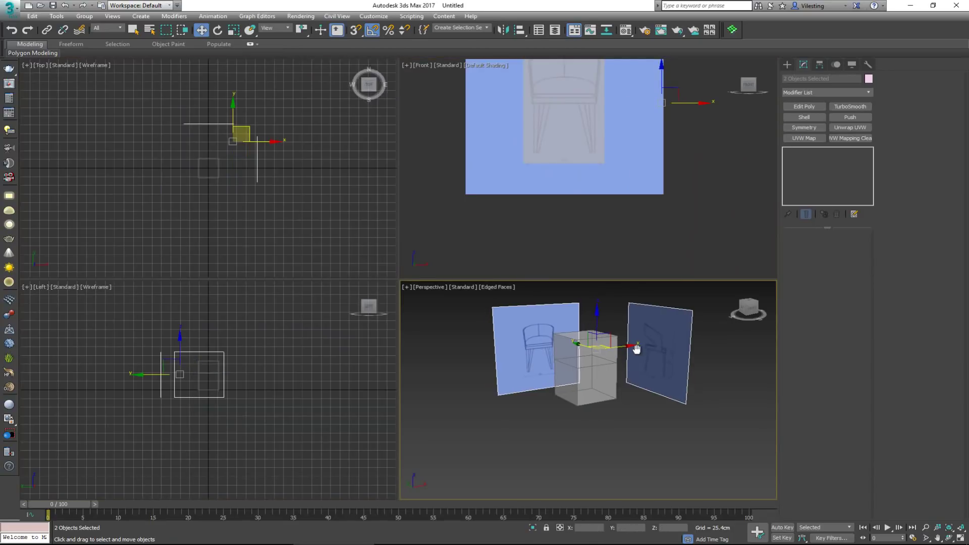
{"action": "scroll", "coordinate": [615, 352], "scroll_direction": "up", "scroll_amount": 3}
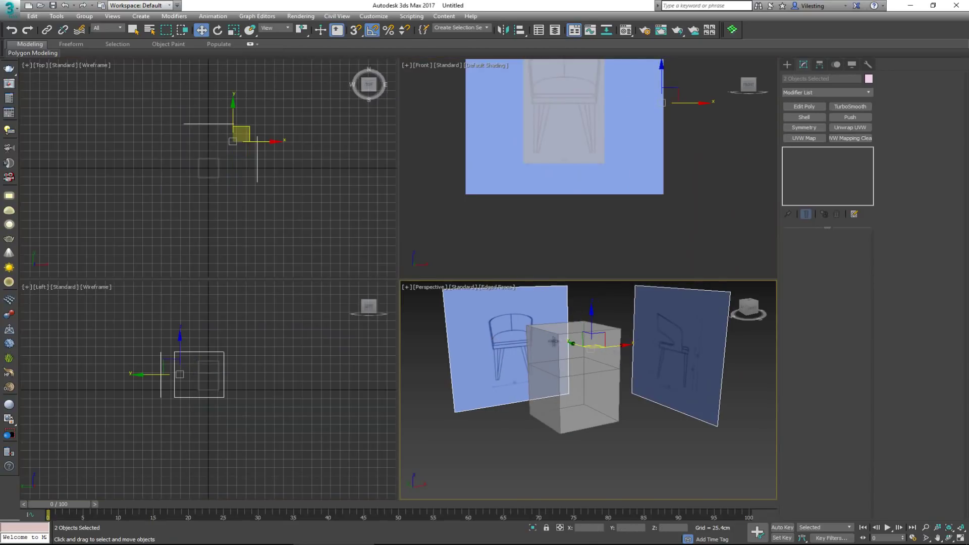
- Scale both blueprint planes up slightly in the maximized front view to bring the 55 dimension closer to the box's width
{"action": "left_click_drag", "start_coordinate": [540, 162], "coordinate": [534, 196]}
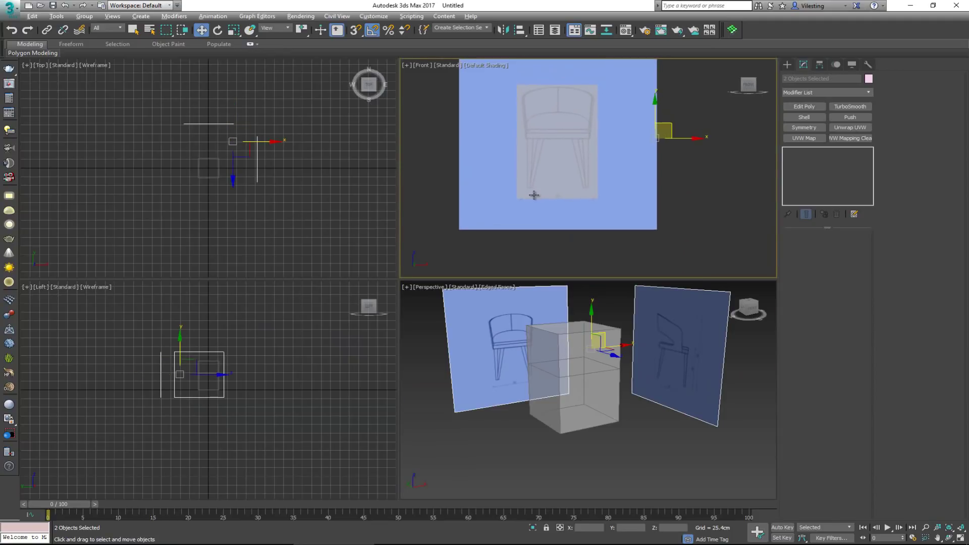
{"action": "key", "text": "alt+w"}
{"action": "scroll", "coordinate": [328, 314], "scroll_direction": "up", "scroll_amount": 3}
{"action": "left_click_drag", "start_coordinate": [369, 261], "coordinate": [380, 311]}
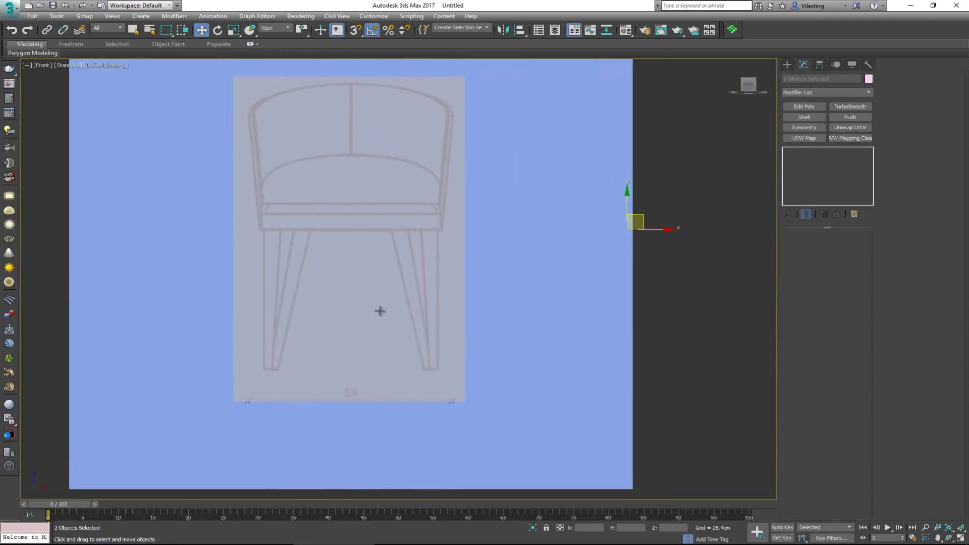
{"action": "key", "text": "r"}
{"action": "left_click_drag", "start_coordinate": [632, 227], "coordinate": [663, 208]}
{"action": "key", "text": "w"}
- Fine-tune the uniform scale of both planes so the ends of the 55 dimension line match the box's side edges
{"action": "scroll", "coordinate": [424, 381], "scroll_direction": "up", "scroll_amount": 3}
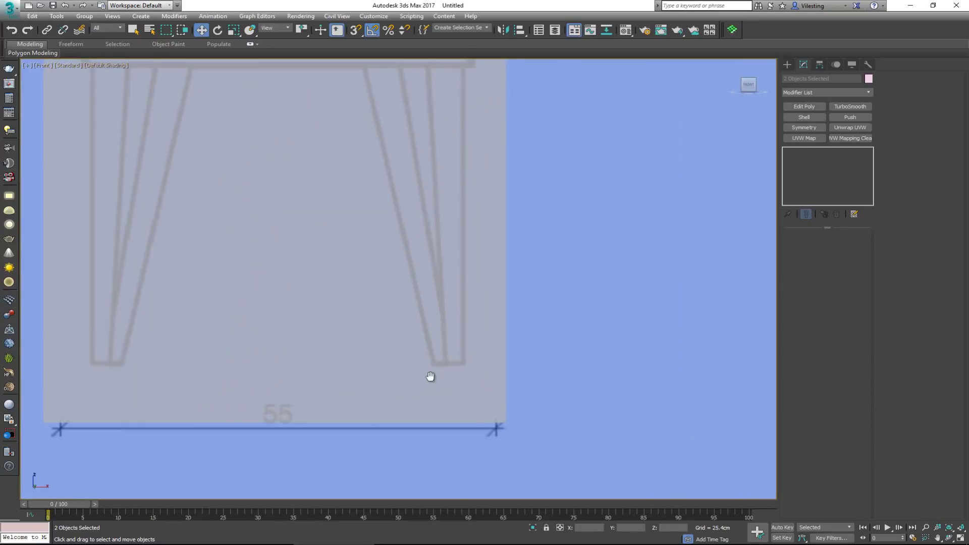
{"action": "scroll", "coordinate": [428, 379], "scroll_direction": "down", "scroll_amount": 2}
{"action": "scroll", "coordinate": [491, 396], "scroll_direction": "down", "scroll_amount": 2}
{"action": "key", "text": "shift+f"}
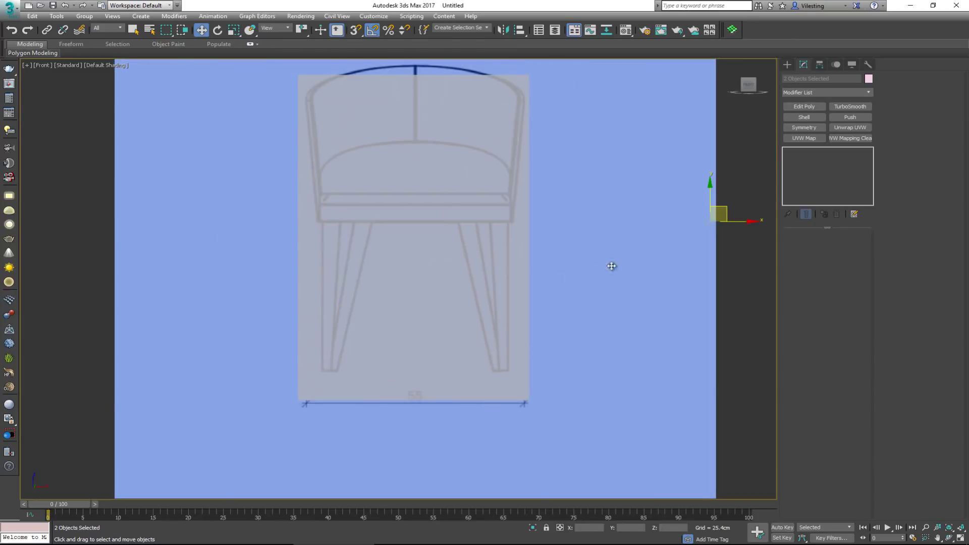
{"action": "key", "text": "r"}
{"action": "left_click_drag", "start_coordinate": [723, 220], "coordinate": [715, 224]}
{"action": "key", "text": "w"}
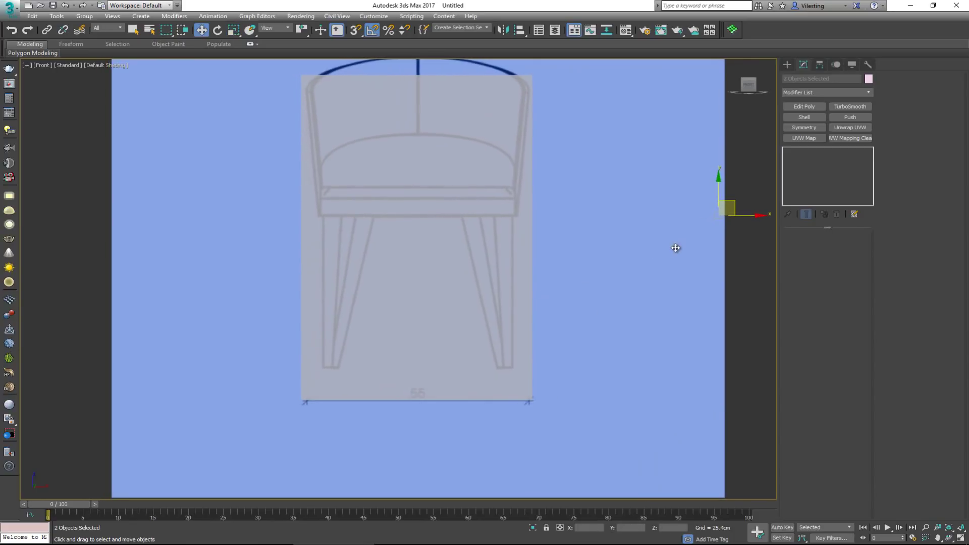
- Enlarge both blueprint planes slightly and shift them until the 55 dimension line spans the box's bottom edge
{"action": "key", "text": "r"}
{"action": "left_click_drag", "start_coordinate": [725, 209], "coordinate": [730, 212]}
{"action": "key", "text": "w"}
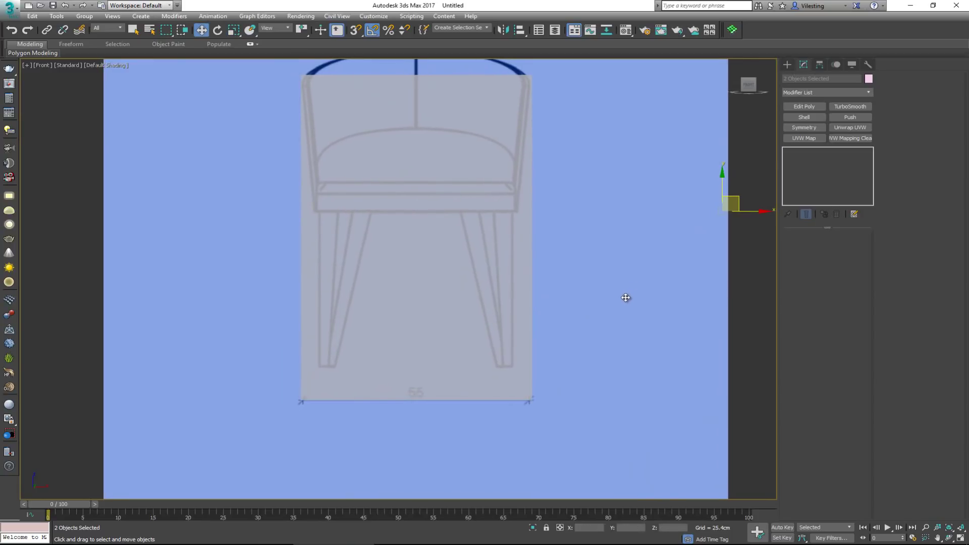
{"action": "key", "text": "r"}
{"action": "left_click_drag", "start_coordinate": [624, 301], "coordinate": [627, 301]}
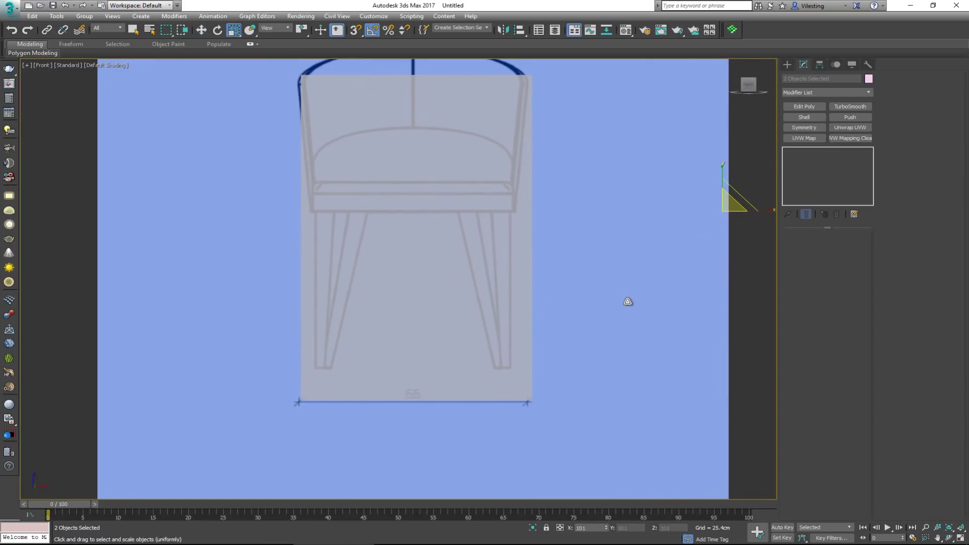
{"action": "key", "text": "w"}
{"action": "left_click_drag", "start_coordinate": [604, 329], "coordinate": [612, 326]}
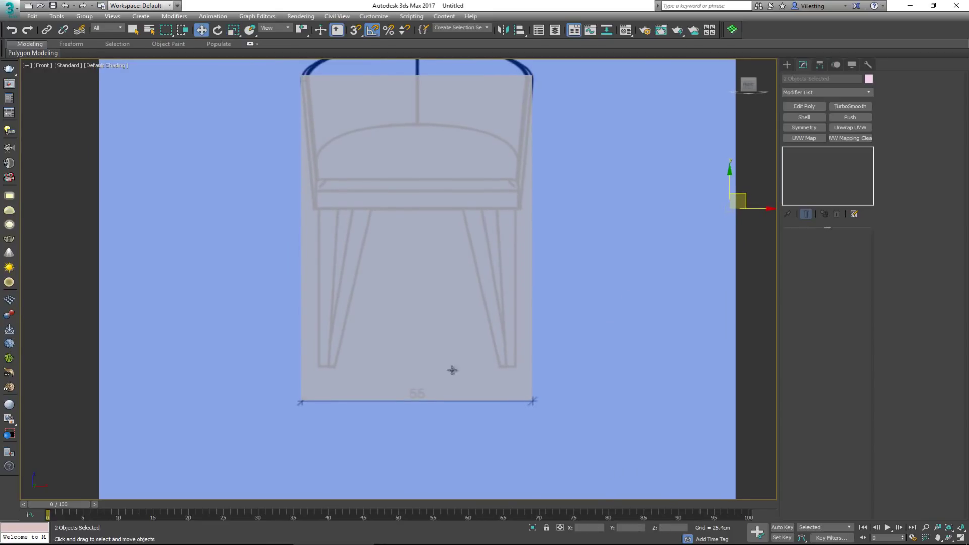
- Try a further slight freehand uniform scaling of both blueprint planes to match the 55 line's ends to the box's side edges
{"action": "scroll", "coordinate": [278, 404], "scroll_direction": "up", "scroll_amount": 4}
{"action": "scroll", "coordinate": [474, 303], "scroll_direction": "down", "scroll_amount": 1}
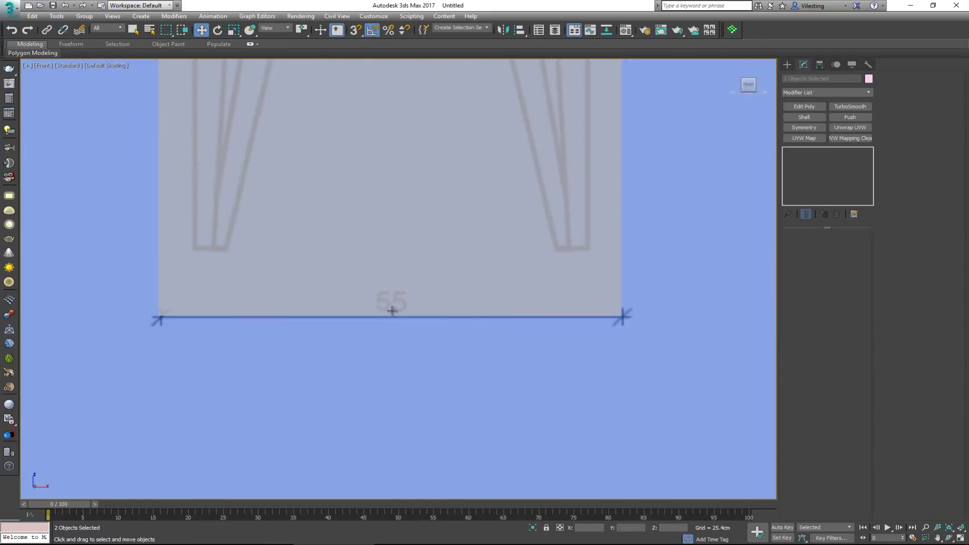
{"action": "scroll", "coordinate": [612, 307], "scroll_direction": "up", "scroll_amount": 2}
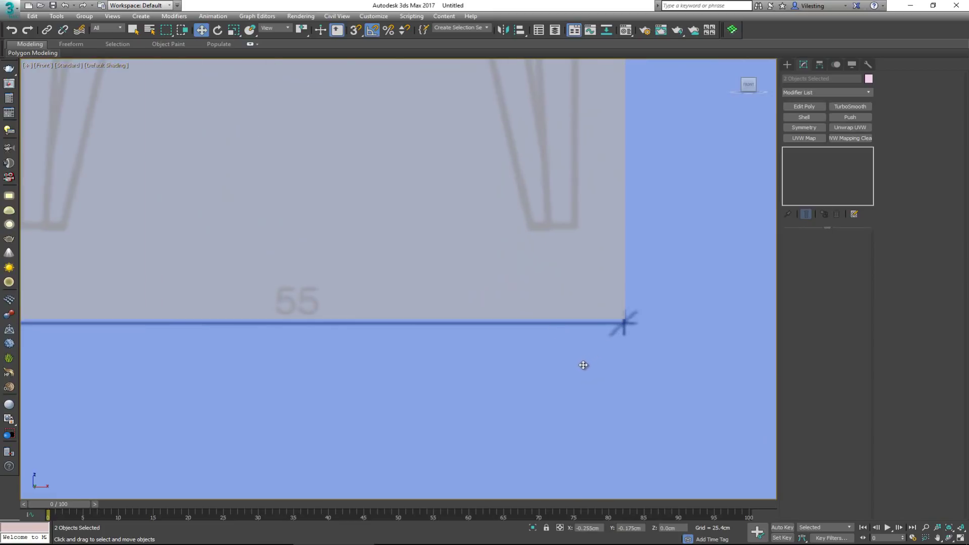
{"action": "scroll", "coordinate": [297, 309], "scroll_direction": "down", "scroll_amount": 2}
{"action": "left_click_drag", "start_coordinate": [296, 310], "coordinate": [491, 310]}
{"action": "scroll", "coordinate": [491, 310], "scroll_direction": "down", "scroll_amount": 3}
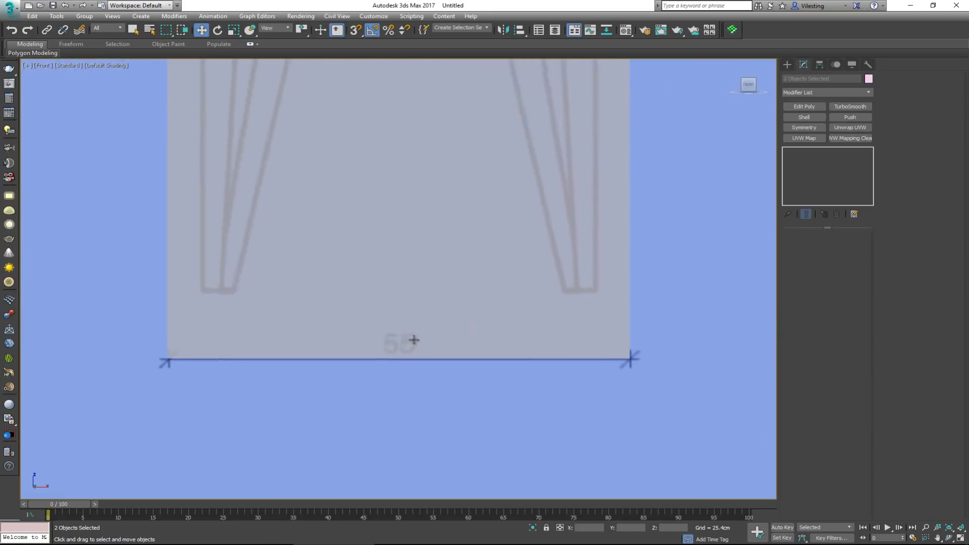
{"action": "key", "text": "shift+f"}
{"action": "key", "text": "r"}
{"action": "left_click_drag", "start_coordinate": [725, 154], "coordinate": [724, 154]}
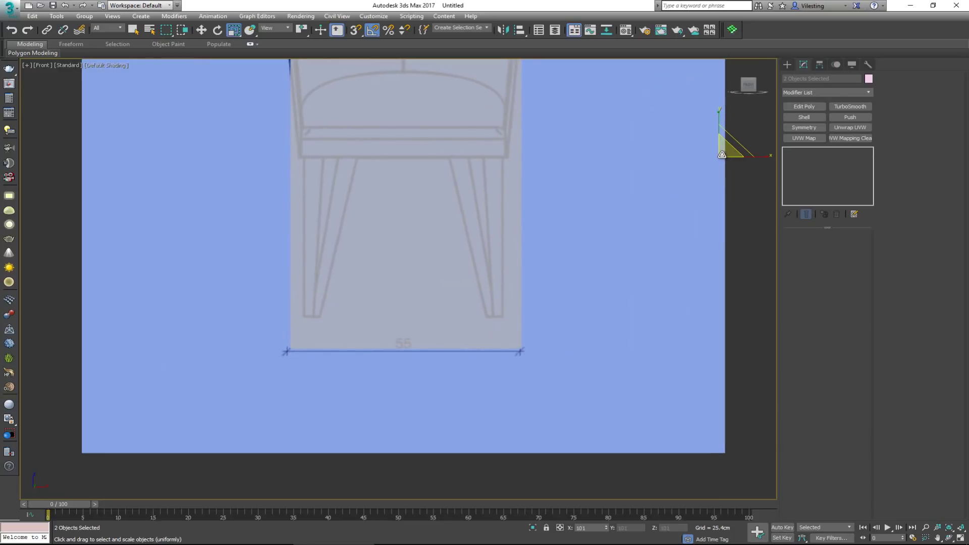
{"action": "left_click_drag", "start_coordinate": [721, 155], "coordinate": [719, 155]}
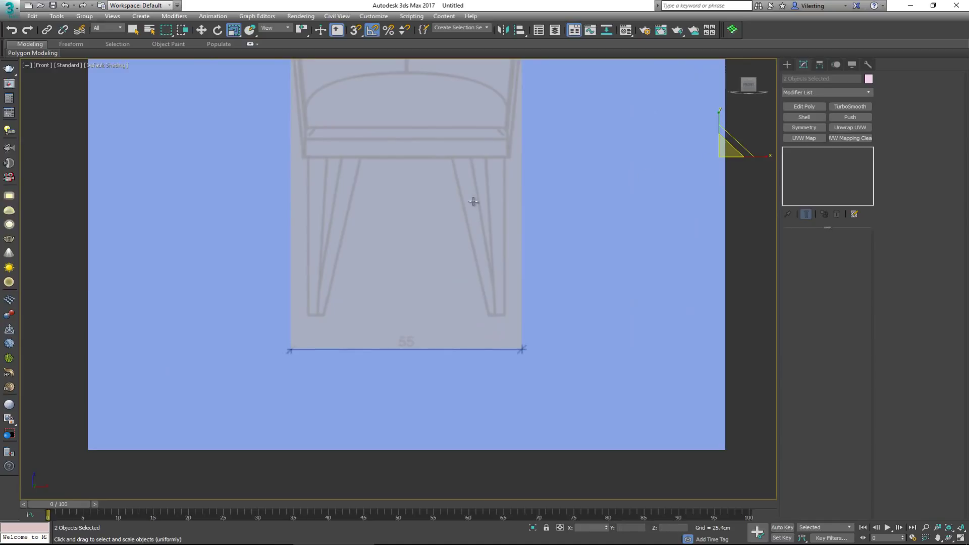
- Nudge both planes' uniform scale with the Scale Transform Type-In's offset percentage to fit the 55 line to the box's width
{"action": "right_click", "coordinate": [239, 33]}
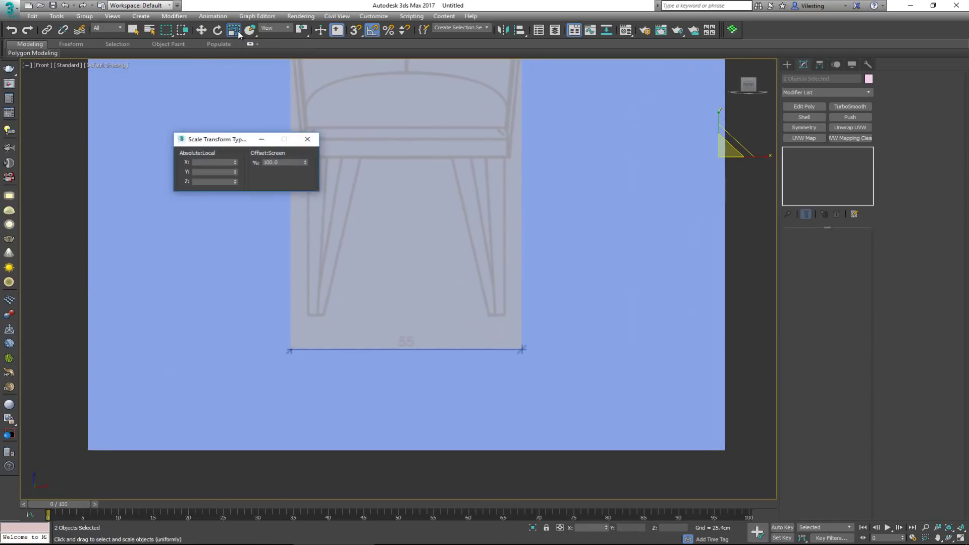
{"action": "left_click_drag", "start_coordinate": [306, 161], "coordinate": [306, 163]}
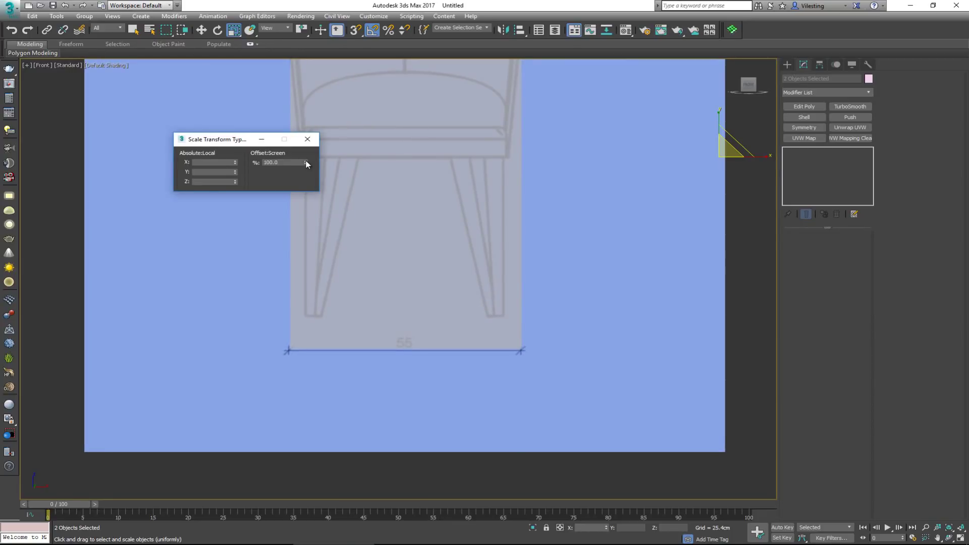
{"action": "scroll", "coordinate": [320, 399], "scroll_direction": "up", "scroll_amount": 5}
{"action": "key", "text": "w"}
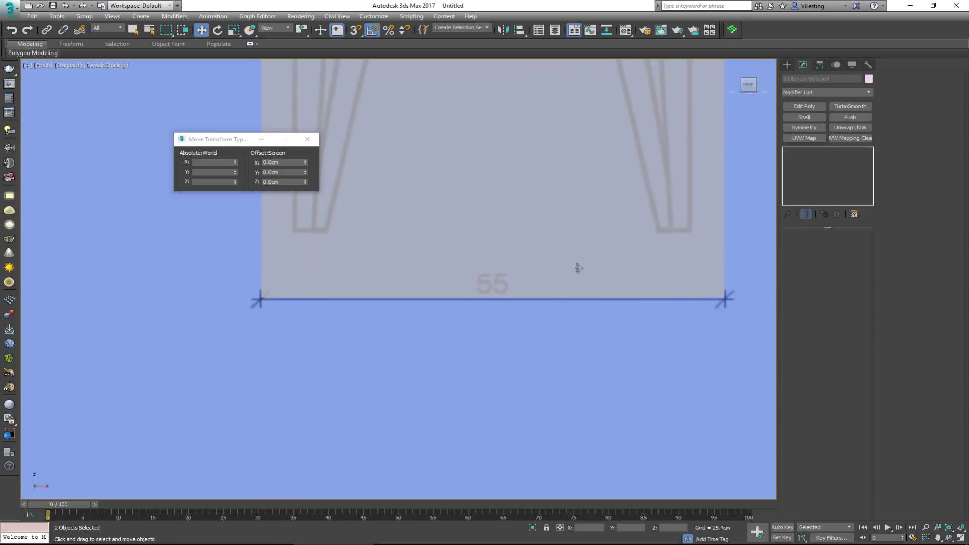
{"action": "left_click", "coordinate": [307, 139]}
{"action": "scroll", "coordinate": [352, 210], "scroll_direction": "down", "scroll_amount": 5}
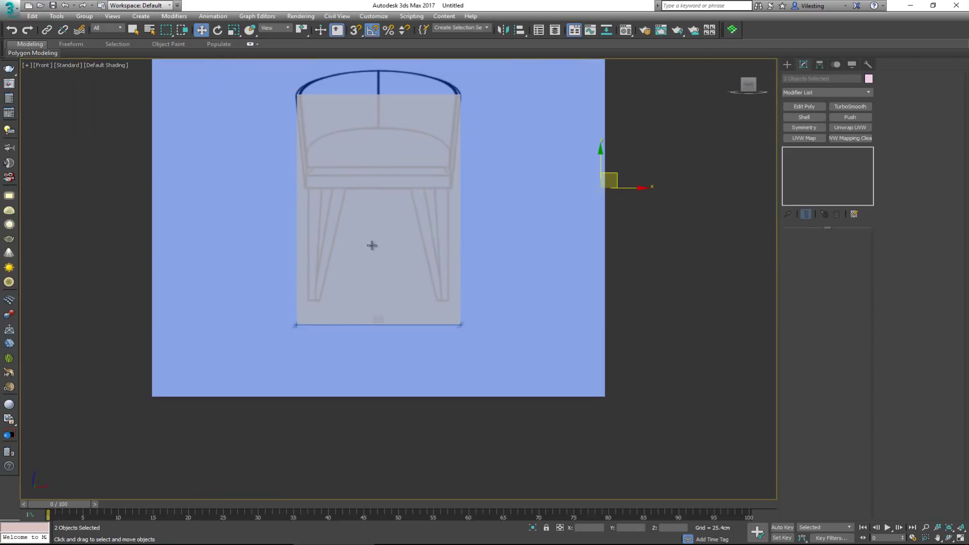
{"action": "scroll", "coordinate": [397, 253], "scroll_direction": "down", "scroll_amount": 2}
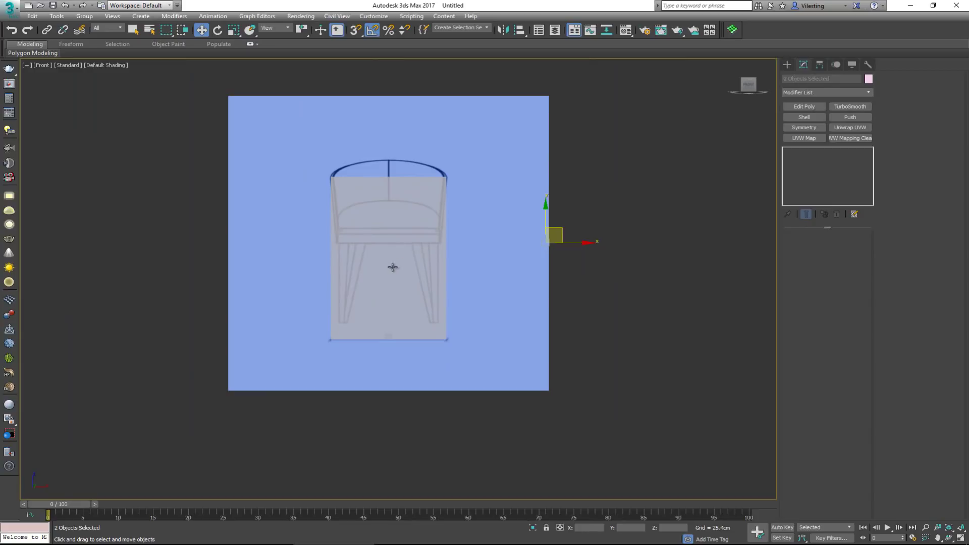
- In the maximized left view, move only the side blueprint plane horizontally until its 56 dimension line spans the box's width
{"action": "key", "text": "alt+w"}
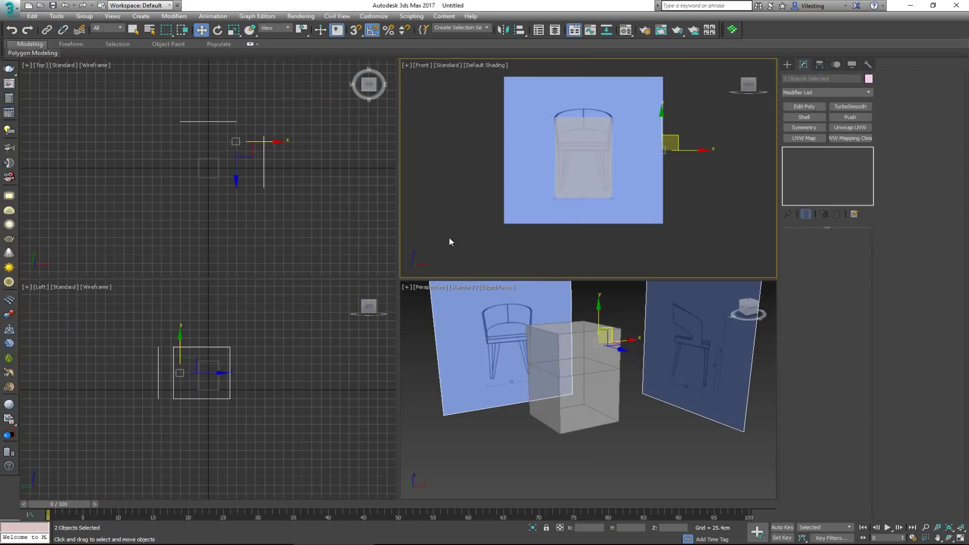
{"action": "left_click", "coordinate": [227, 352]}
{"action": "key", "text": "alt+w"}
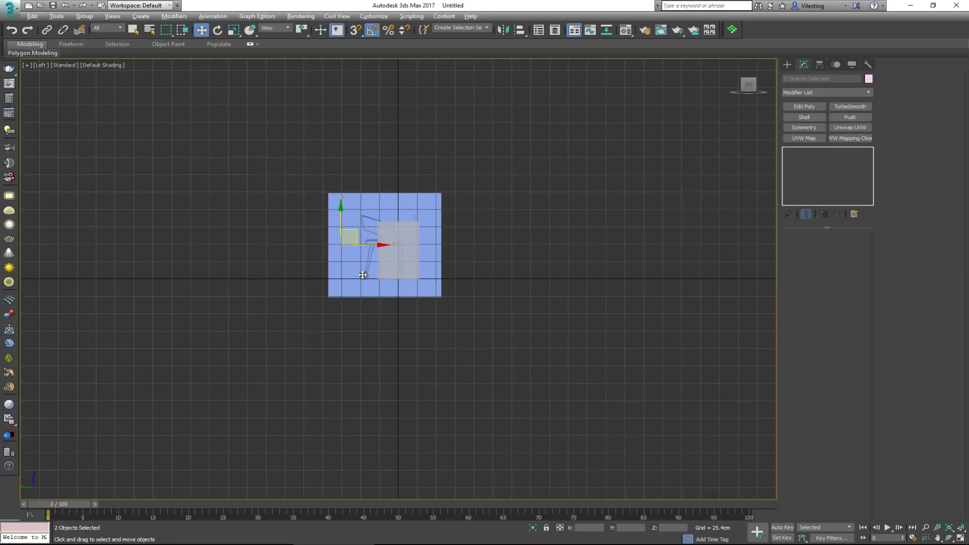
{"action": "scroll", "coordinate": [385, 263], "scroll_direction": "up", "scroll_amount": 5}
{"action": "scroll", "coordinate": [385, 263], "scroll_direction": "up", "scroll_amount": 2}
{"action": "left_click", "coordinate": [315, 298]}
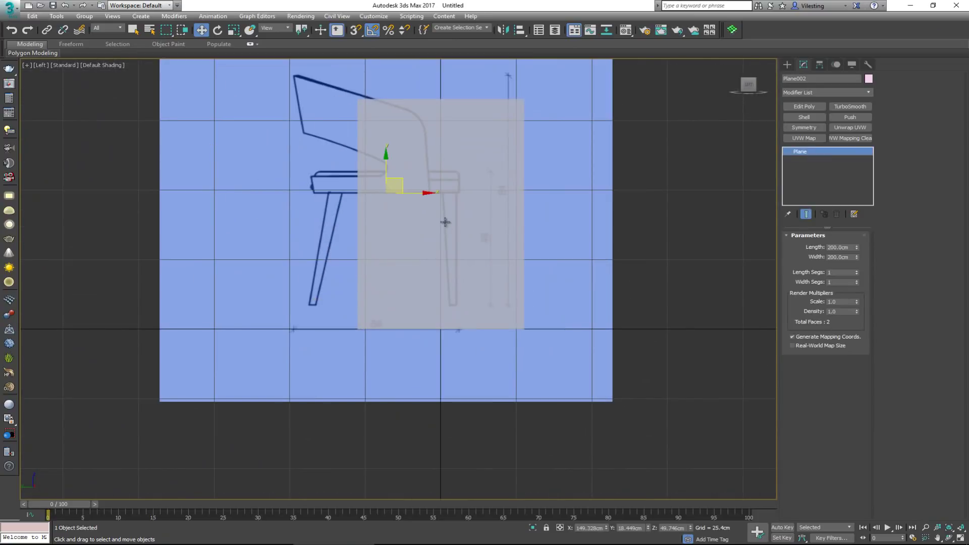
{"action": "left_click_drag", "start_coordinate": [422, 194], "coordinate": [484, 195]}
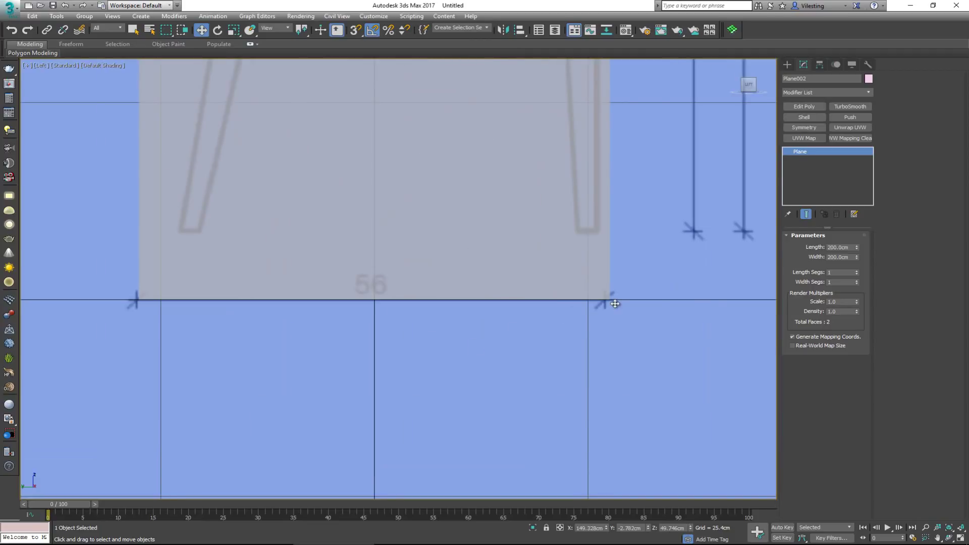
{"action": "left_click_drag", "start_coordinate": [576, 327], "coordinate": [579, 328]}
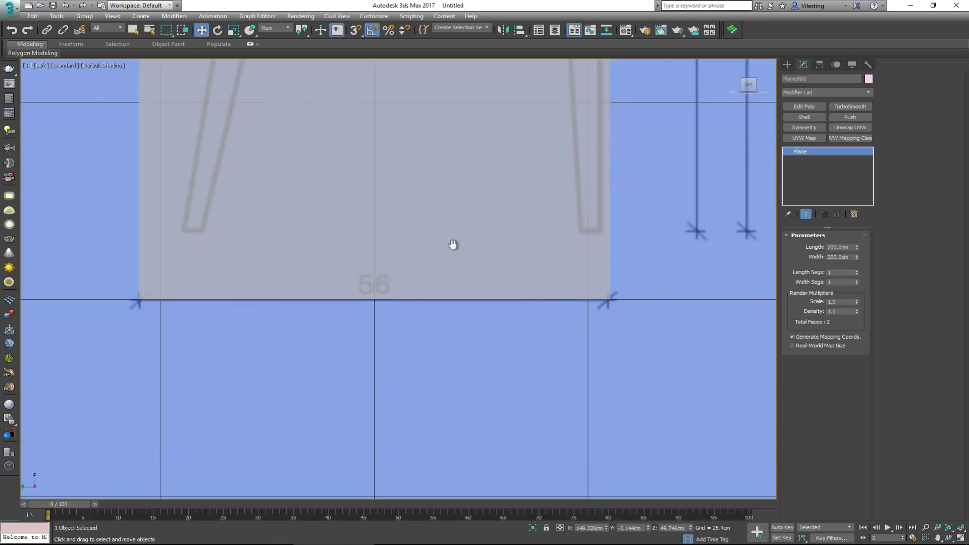
- Select both blueprint planes and move them down in the front view until the chair's feet rest on the box's bottom edge
{"action": "scroll", "coordinate": [453, 245], "scroll_direction": "down", "scroll_amount": 4}
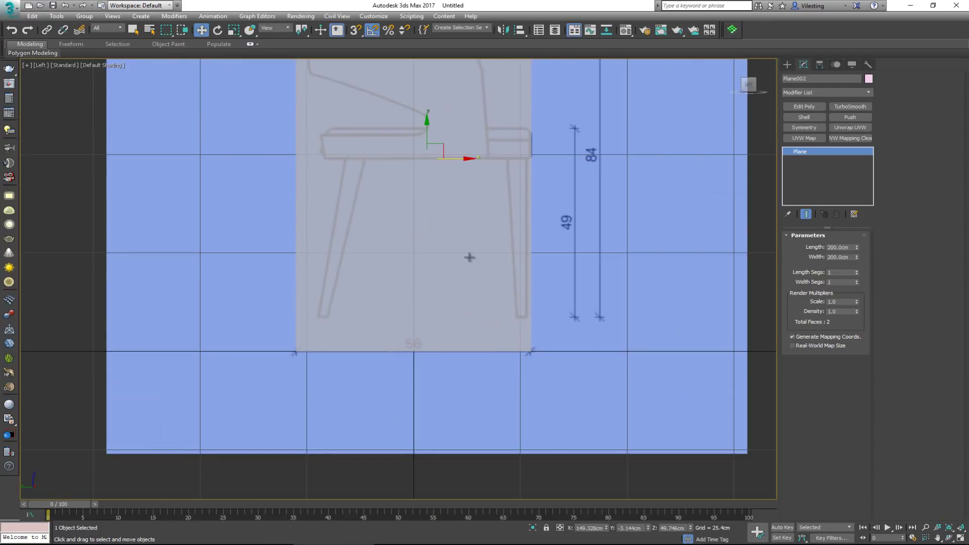
{"action": "left_click_drag", "start_coordinate": [423, 157], "coordinate": [421, 239]}
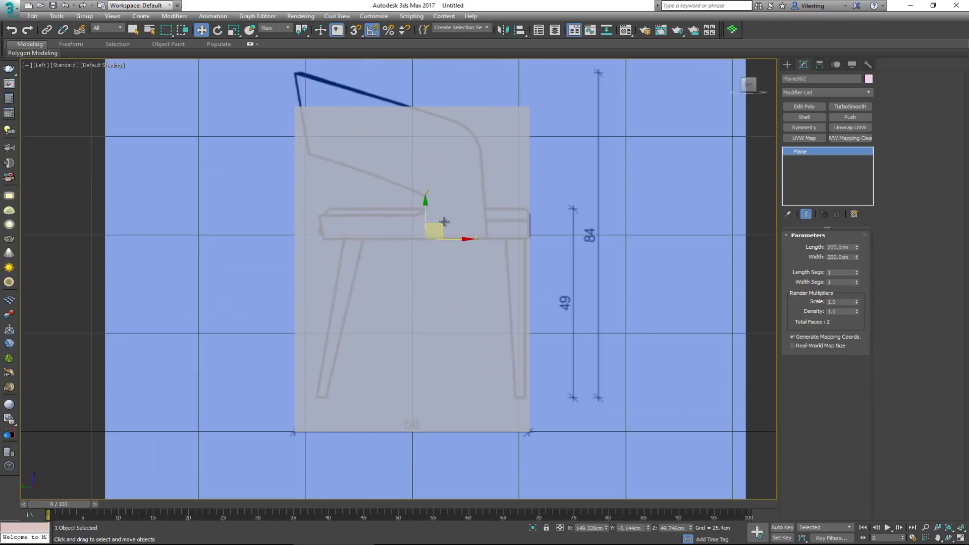
{"action": "left_click_drag", "start_coordinate": [601, 277], "coordinate": [605, 246]}
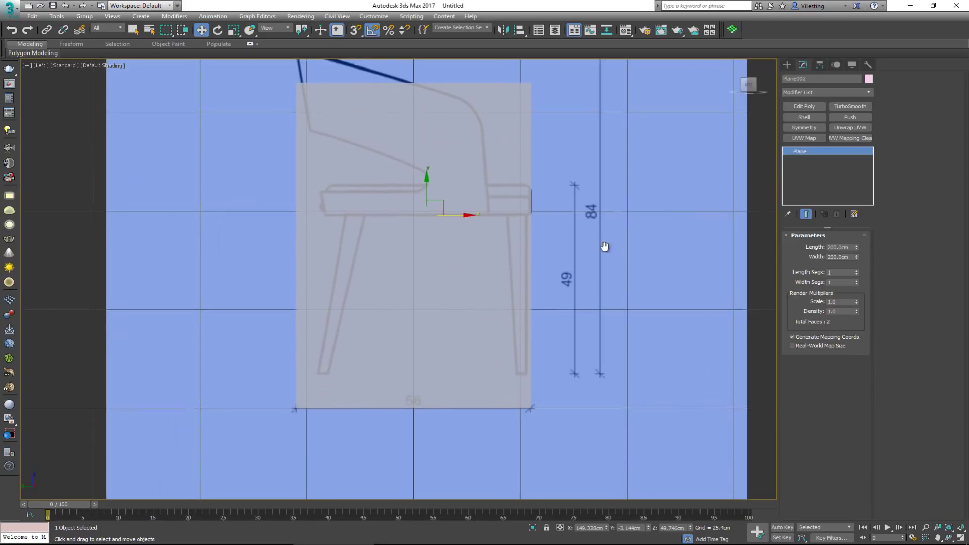
{"action": "left_click_drag", "start_coordinate": [524, 184], "coordinate": [521, 199]}
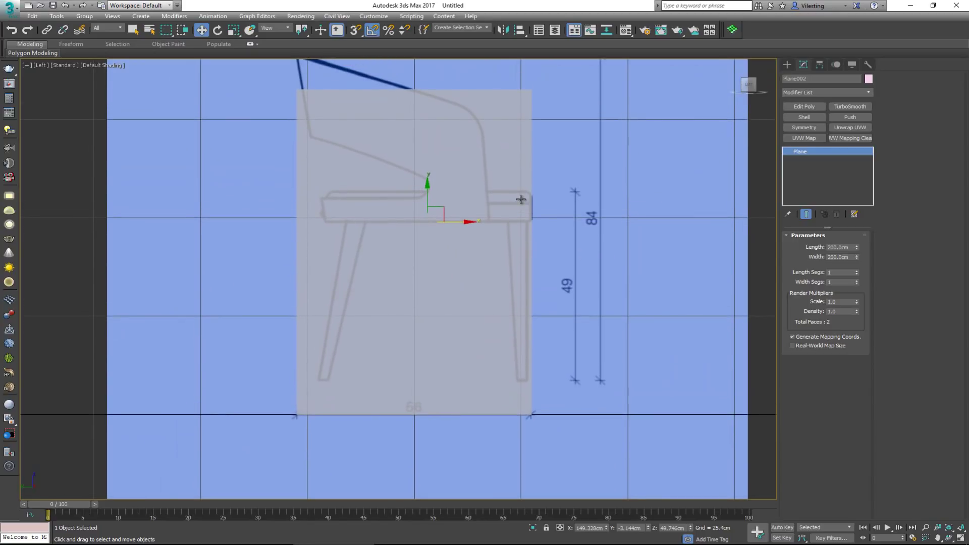
{"action": "key", "text": "alt+w"}
{"action": "left_click", "coordinate": [510, 315], "text": "ctrl"}
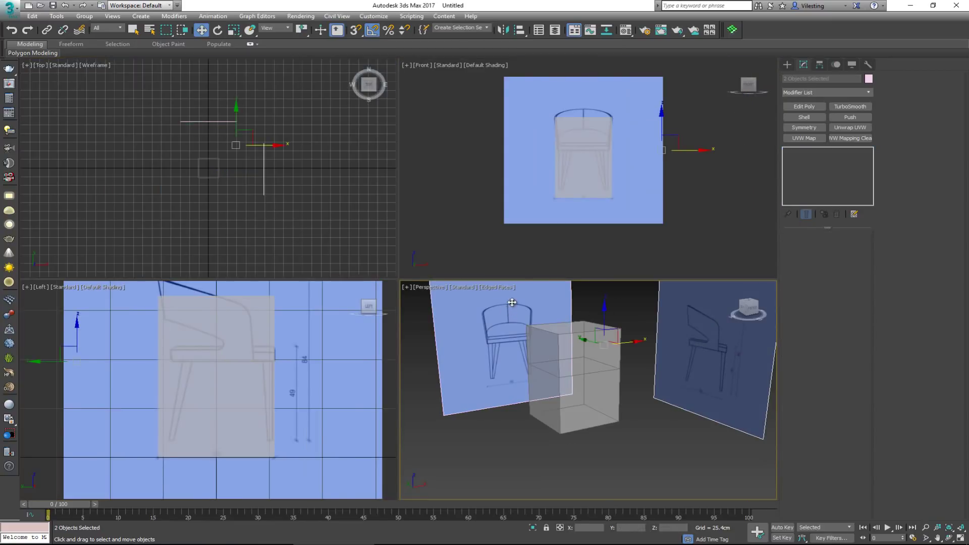
{"action": "right_click", "coordinate": [596, 154]}
{"action": "key", "text": "alt+w"}
{"action": "scroll", "coordinate": [415, 323], "scroll_direction": "up", "scroll_amount": 4}
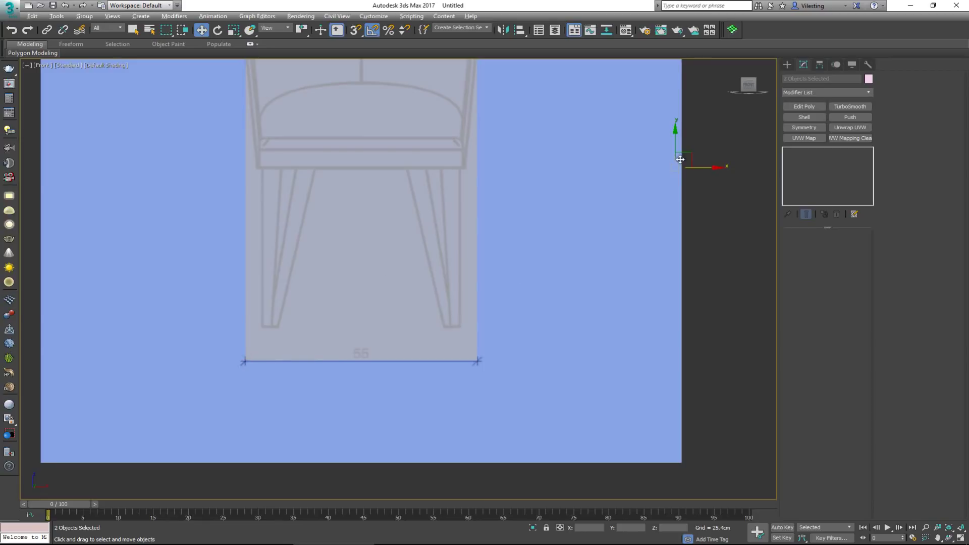
{"action": "left_click_drag", "start_coordinate": [675, 139], "coordinate": [669, 171]}
{"action": "left_click_drag", "start_coordinate": [413, 82], "coordinate": [422, 150]}
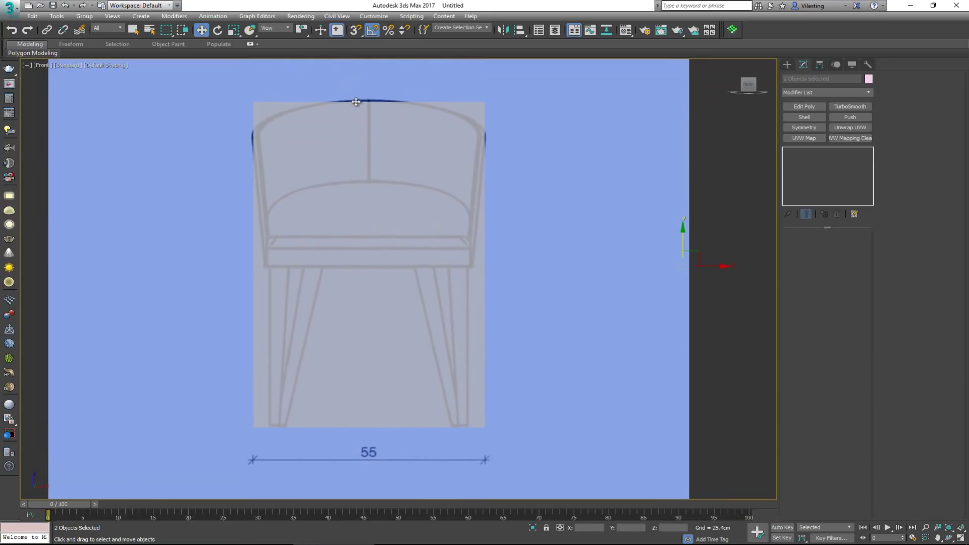
- Compare the chair's height with the box in the left and front views, and lower both planes slightly to meet its top edge
{"action": "key", "text": "alt+w"}
{"action": "right_click", "coordinate": [186, 340]}
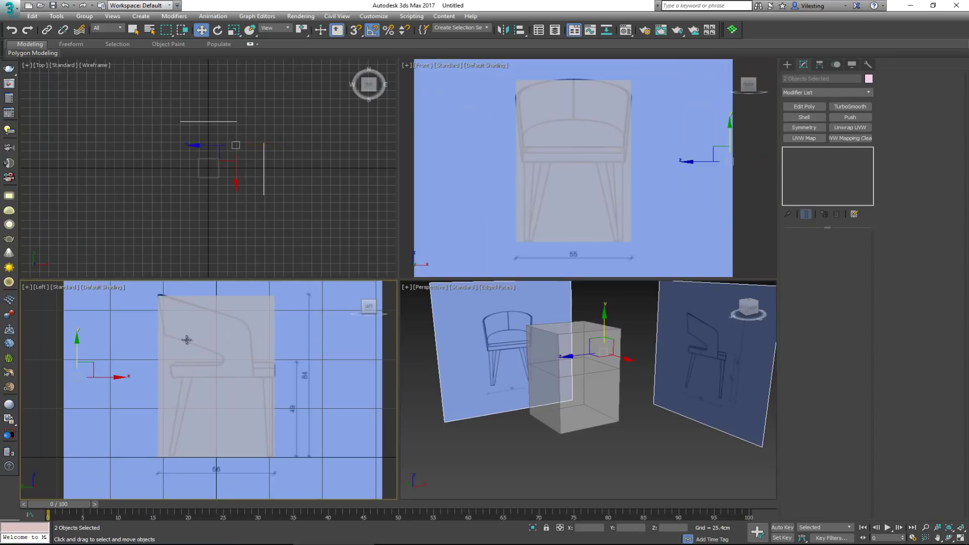
{"action": "key", "text": "alt+w"}
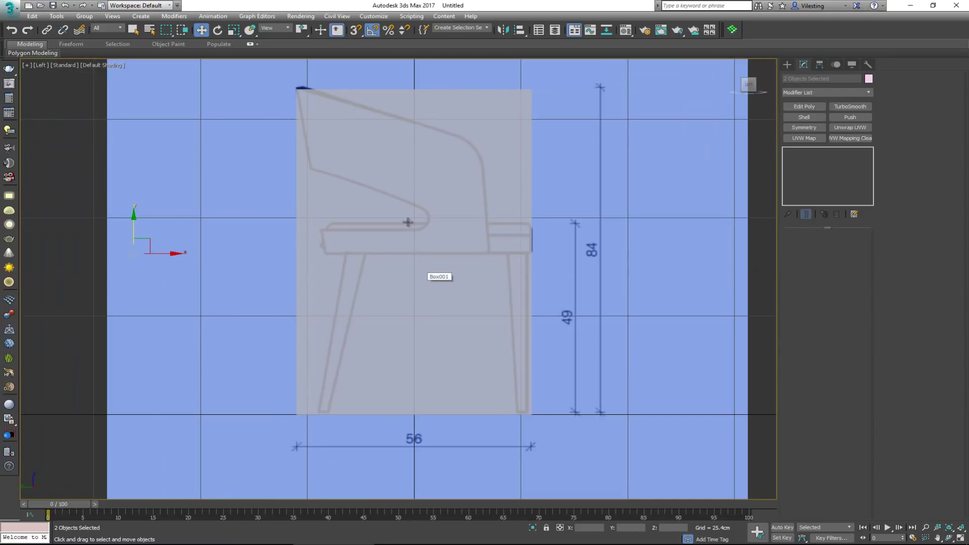
{"action": "key", "text": "alt+w"}
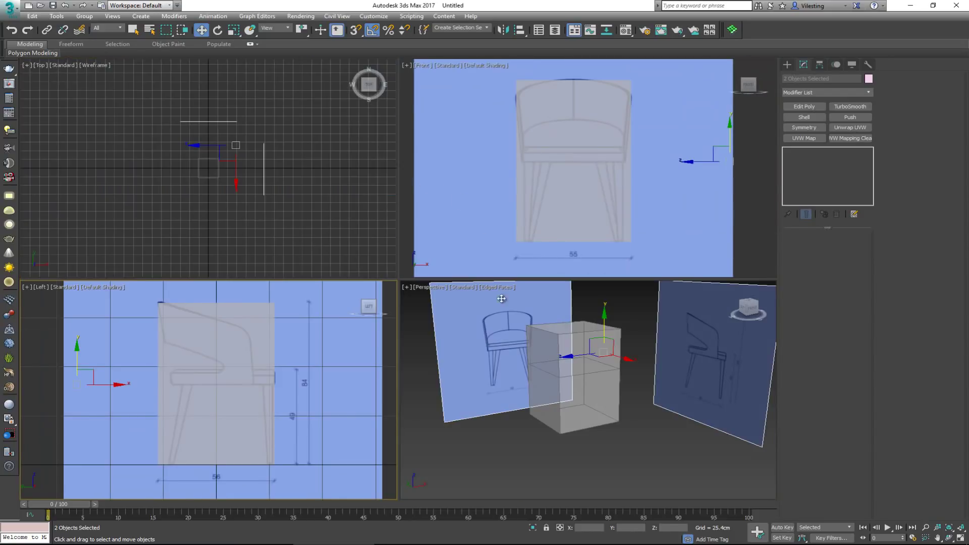
{"action": "right_click", "coordinate": [532, 101]}
{"action": "key", "text": "alt+w"}
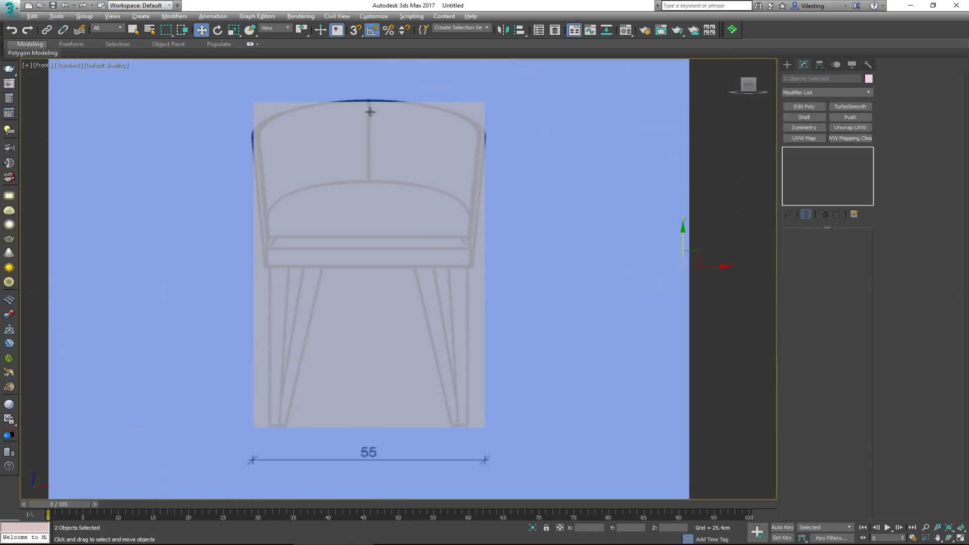
{"action": "scroll", "coordinate": [366, 101], "scroll_direction": "up", "scroll_amount": 5}
{"action": "scroll", "coordinate": [363, 96], "scroll_direction": "down", "scroll_amount": 5}
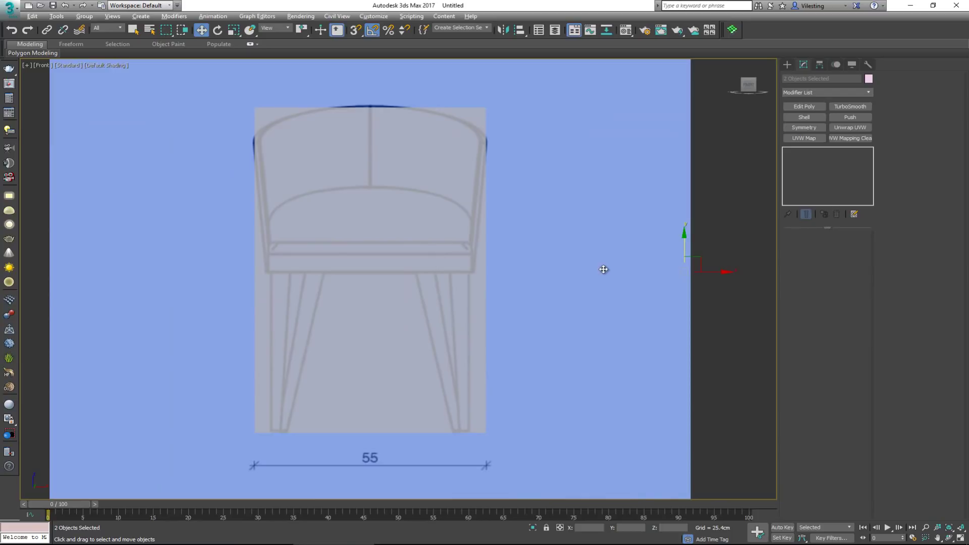
{"action": "left_click_drag", "start_coordinate": [683, 243], "coordinate": [683, 246]}
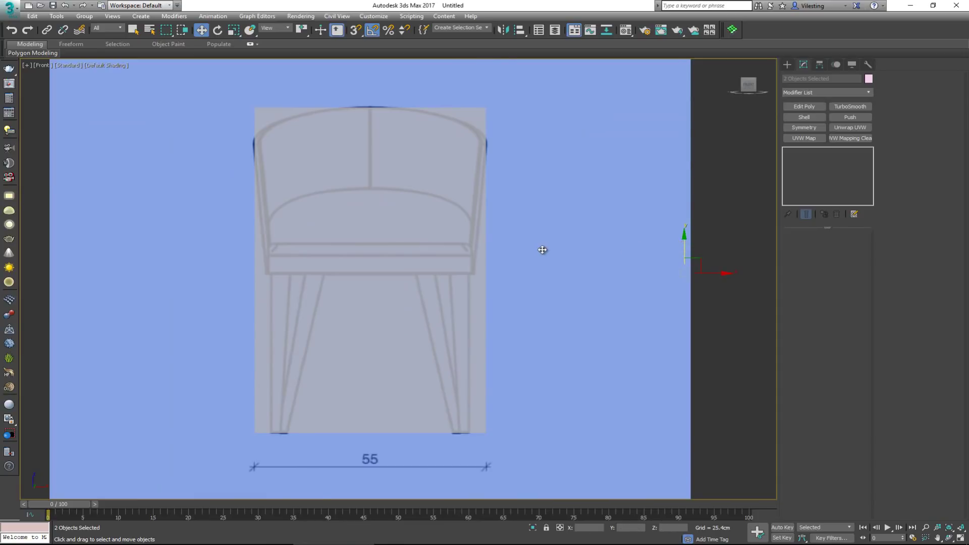
- Maximize the perspective view, select the reference box and turn off its see-through display
{"action": "key", "text": "alt+w"}
{"action": "right_click", "coordinate": [550, 320]}
{"action": "key", "text": "alt+w"}
{"action": "left_click_drag", "start_coordinate": [550, 320], "coordinate": [499, 307]}
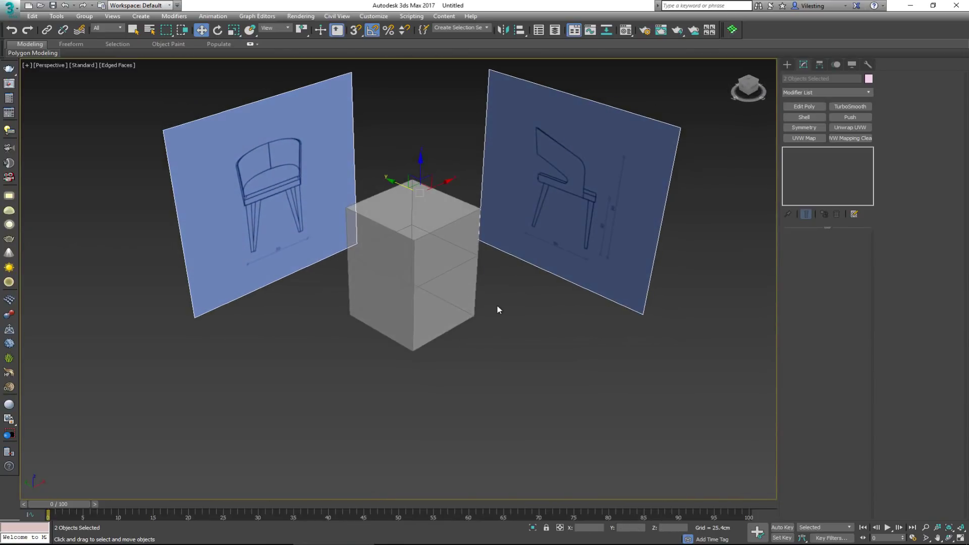
{"action": "left_click", "coordinate": [426, 257]}
{"action": "key", "text": "alt+x"}
{"action": "scroll", "coordinate": [427, 256], "scroll_direction": "up", "scroll_amount": 5}
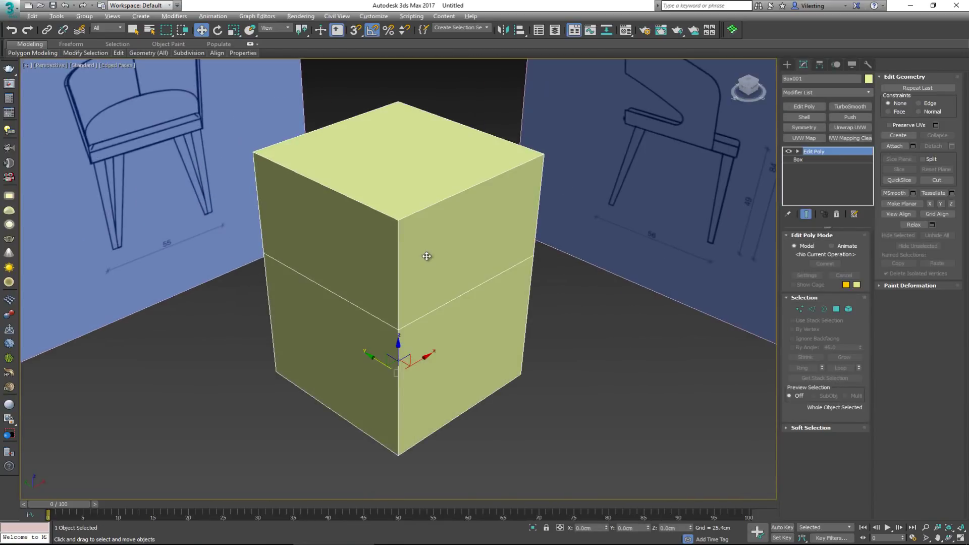
{"action": "scroll", "coordinate": [426, 255], "scroll_direction": "down", "scroll_amount": 6}
{"action": "left_click_drag", "start_coordinate": [420, 232], "coordinate": [414, 229]}
- Move the side blueprint plane farther away from the box along X, to about 209 cm
{"action": "left_click", "coordinate": [321, 180]}
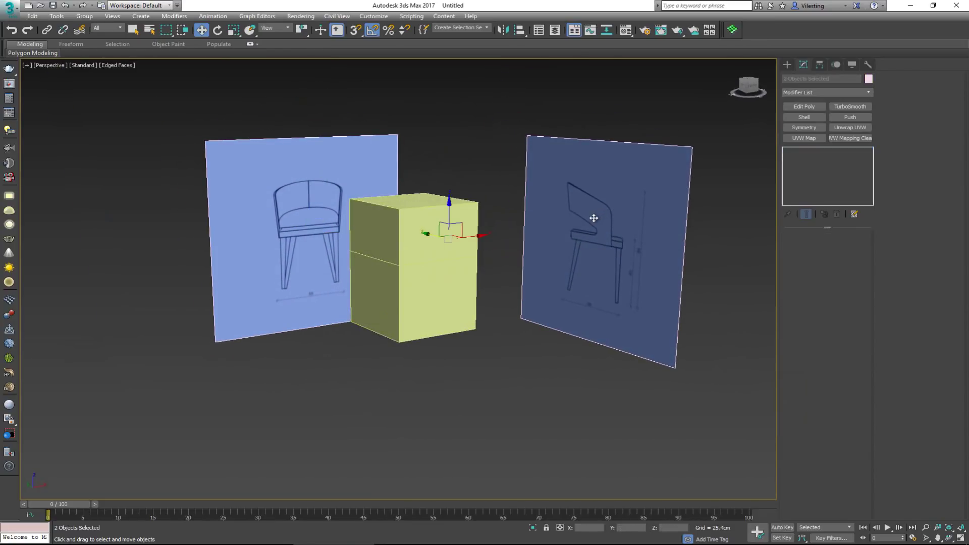
{"action": "left_click", "coordinate": [504, 196]}
{"action": "left_click_drag", "start_coordinate": [508, 192], "coordinate": [609, 223]}
{"action": "left_click", "coordinate": [533, 226]}
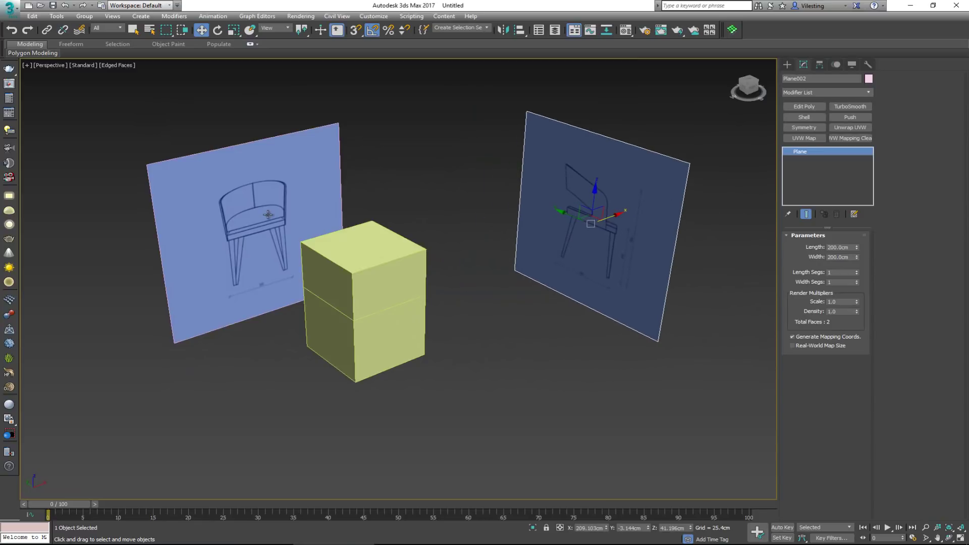
- Move the front blueprint plane farther away from the box along Y, to about 202 cm
{"action": "left_click", "coordinate": [242, 224]}
{"action": "left_click_drag", "start_coordinate": [241, 224], "coordinate": [279, 178]}
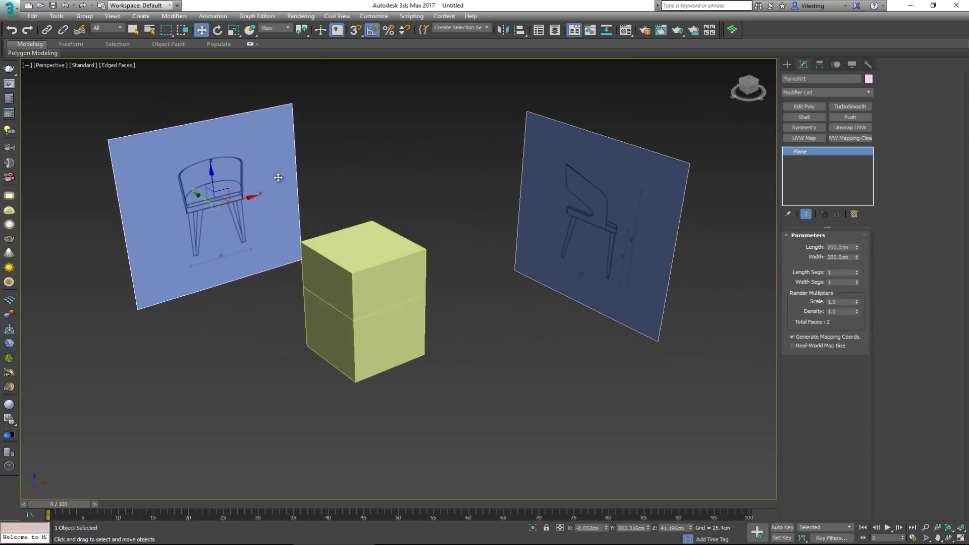
- Freeze both blueprint planes through their object properties, with Show Frozen in Gray turned off
{"action": "left_click", "coordinate": [547, 195], "text": "ctrl"}
{"action": "right_click", "coordinate": [546, 173]}
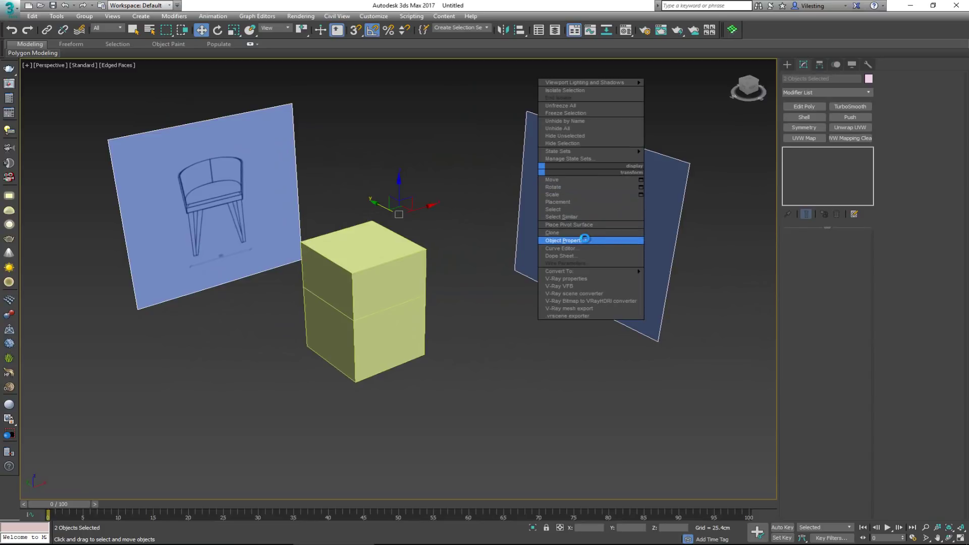
{"action": "left_click", "coordinate": [585, 239]}
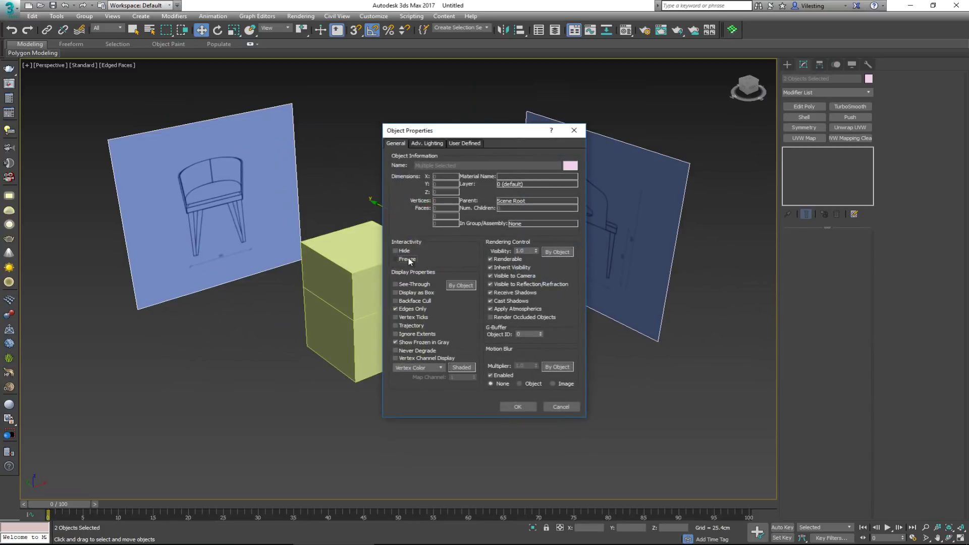
{"action": "left_click", "coordinate": [429, 343]}
{"action": "left_click", "coordinate": [534, 407]}
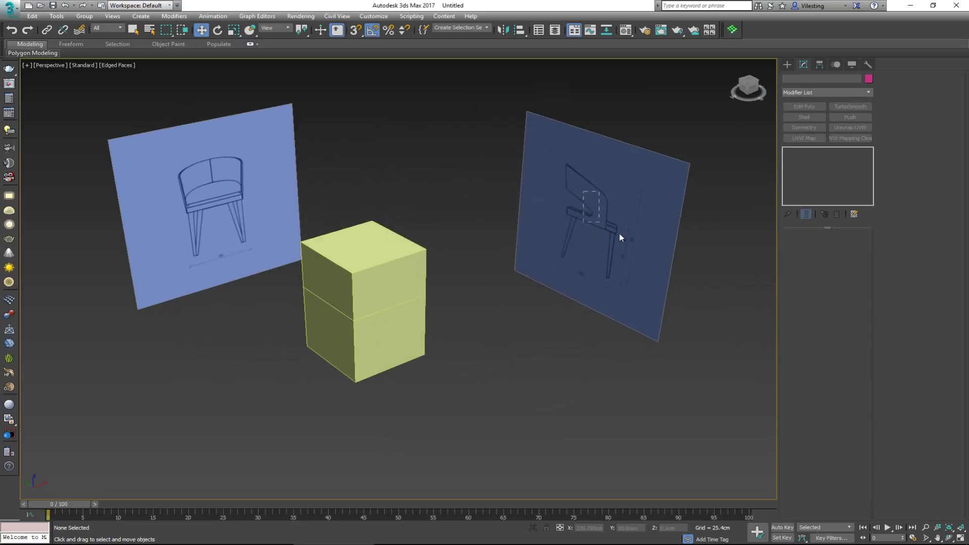
{"action": "left_click_drag", "start_coordinate": [552, 202], "coordinate": [573, 199]}
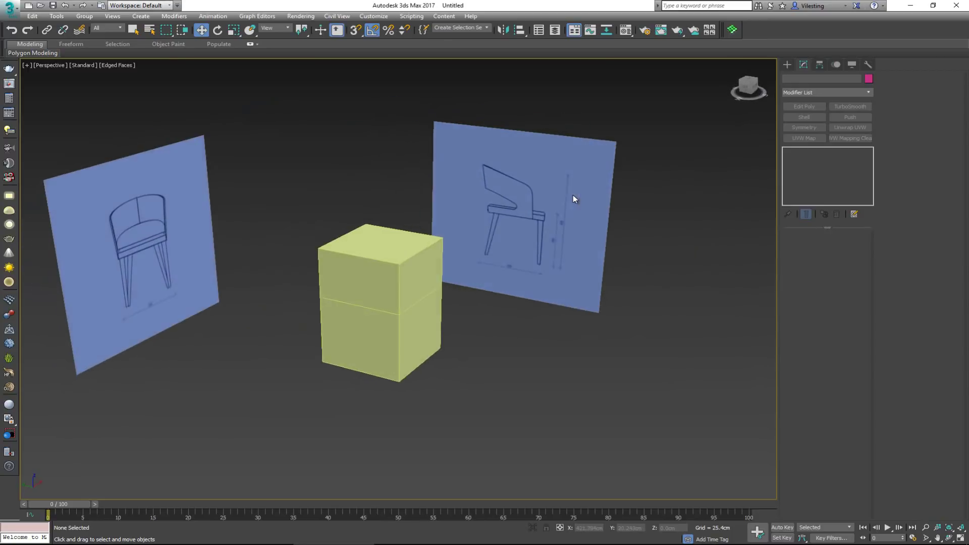
- Put the reference box on a new layer named Bounding Box
{"action": "left_click", "coordinate": [412, 288]}
{"action": "left_click_drag", "start_coordinate": [417, 283], "coordinate": [416, 282]}
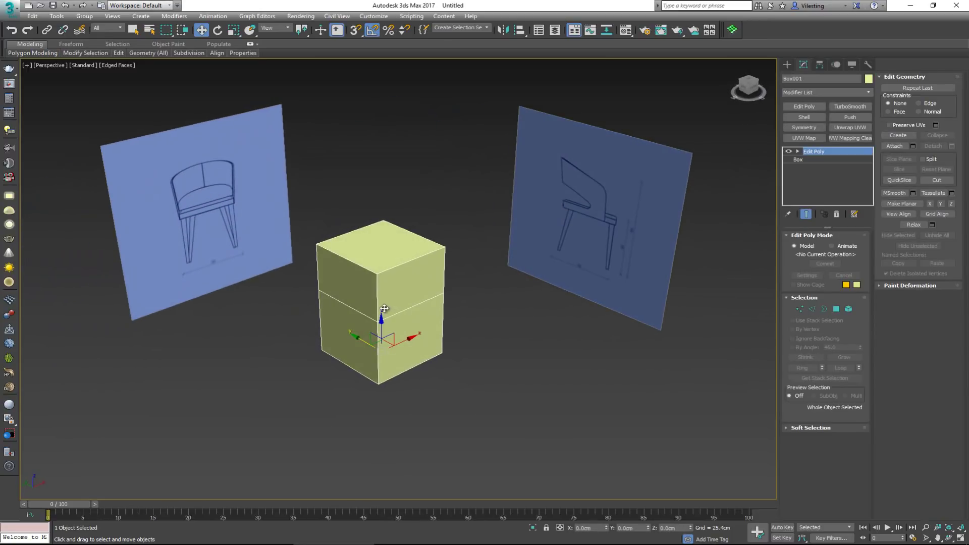
{"action": "left_click", "coordinate": [555, 34]}
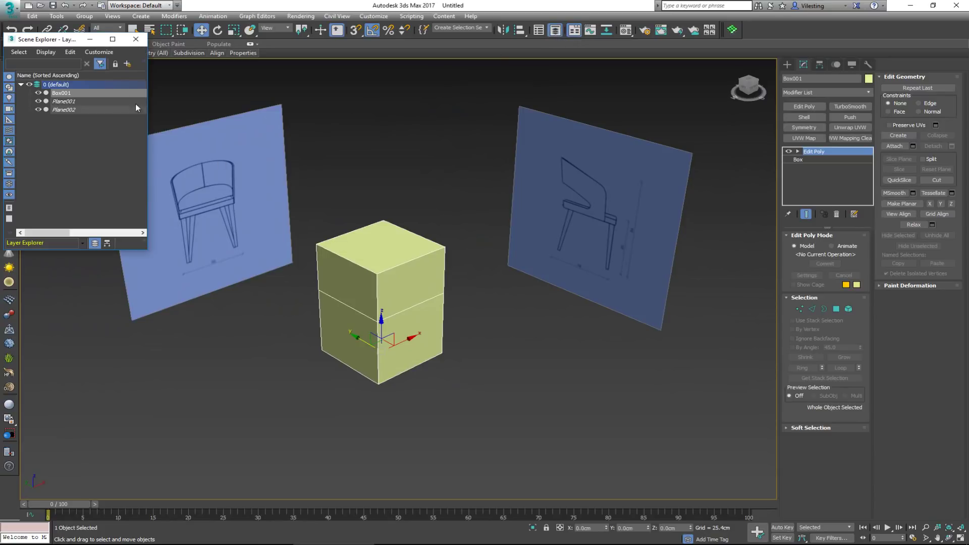
{"action": "left_click", "coordinate": [128, 65]}
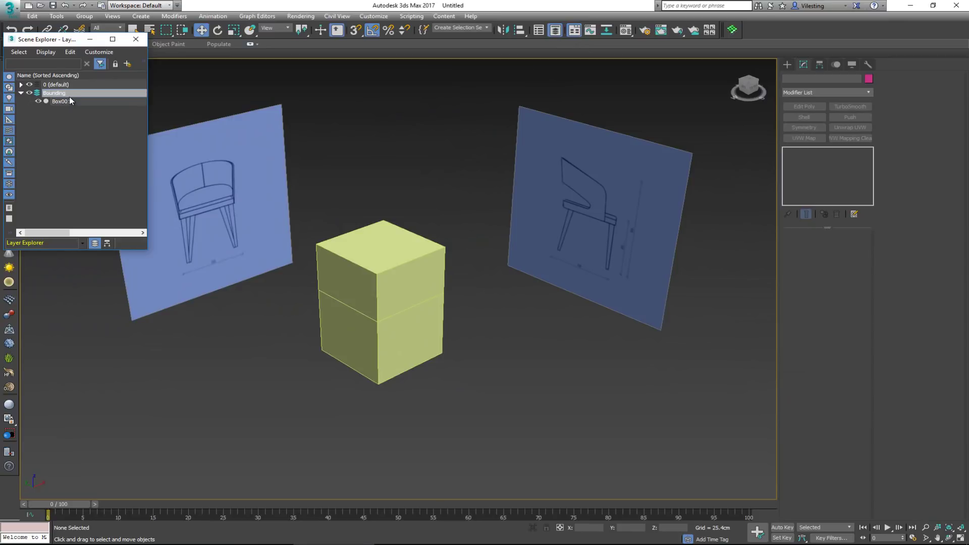
{"action": "key", "text": "Return"}
- Rename the box object on the Bounding Box layer as Bounding_Box
{"action": "left_click", "coordinate": [70, 101]}
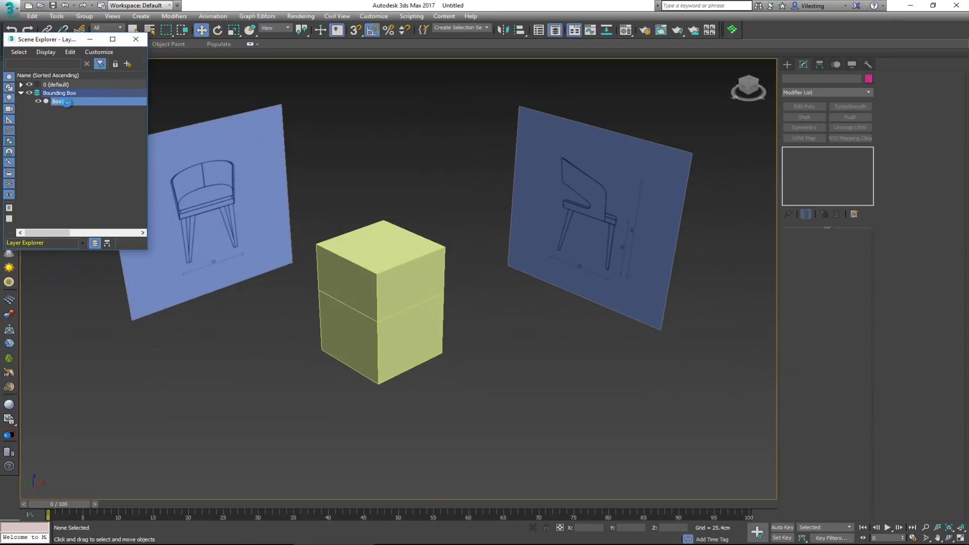
{"action": "left_click", "coordinate": [78, 101]}
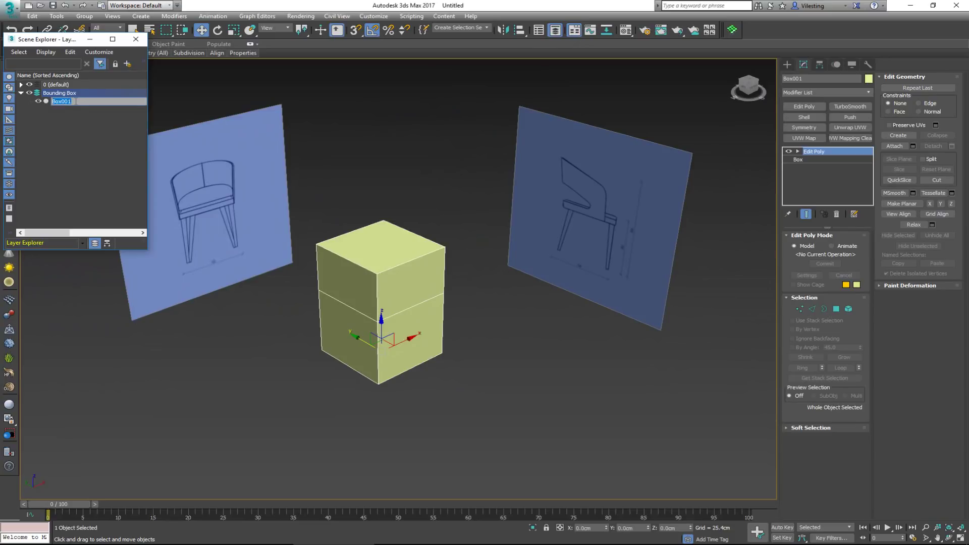
{"action": "type", "text": "Bounding_"}
{"action": "key", "text": "Return"}
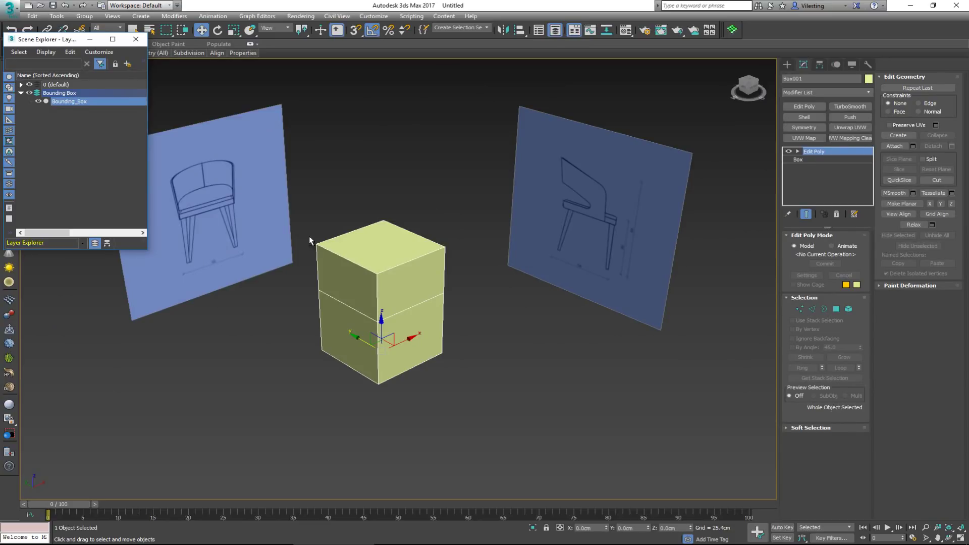
- Make the bounding box see-through, hide it in the layer list, and close the Layer Explorer
{"action": "key", "text": "alt+x"}
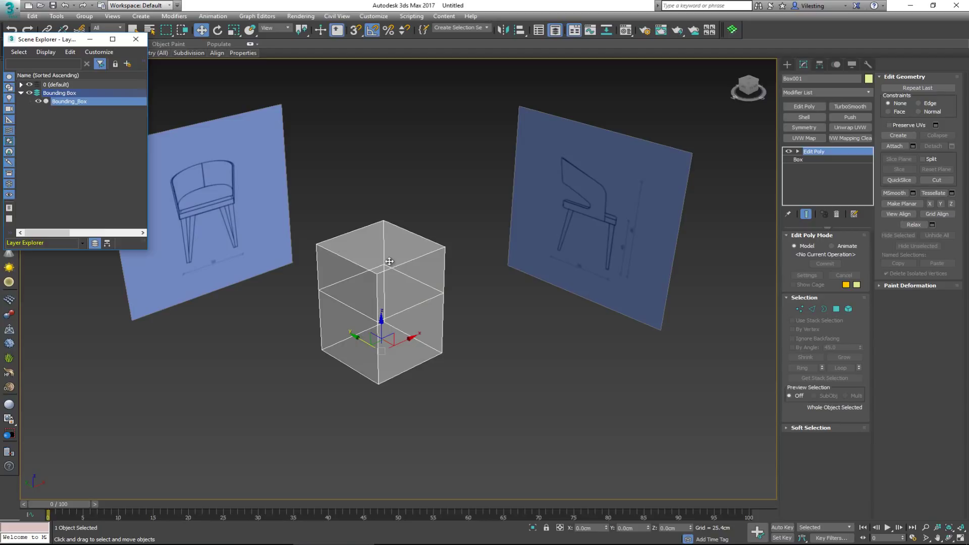
{"action": "left_click", "coordinate": [38, 101]}
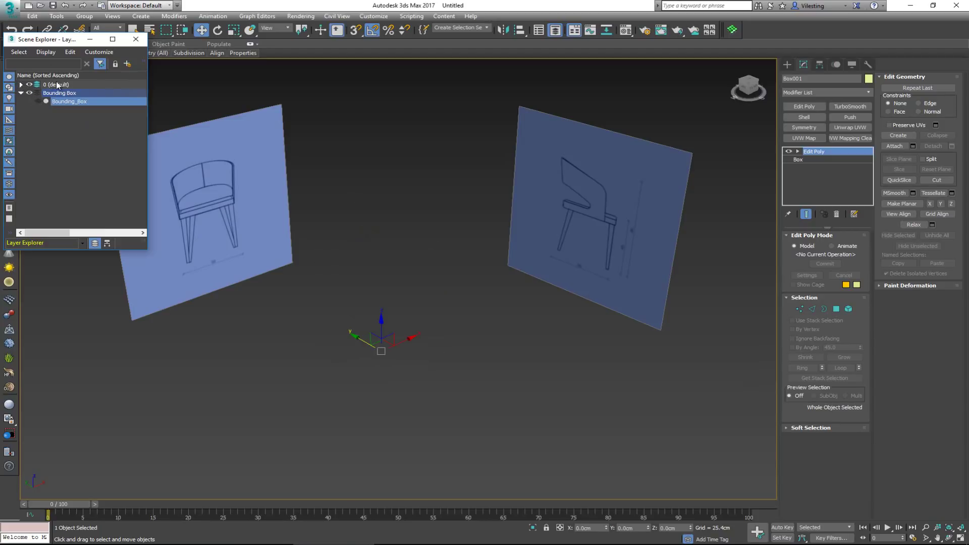
{"action": "left_click", "coordinate": [136, 39]}
{"action": "left_click", "coordinate": [376, 231]}
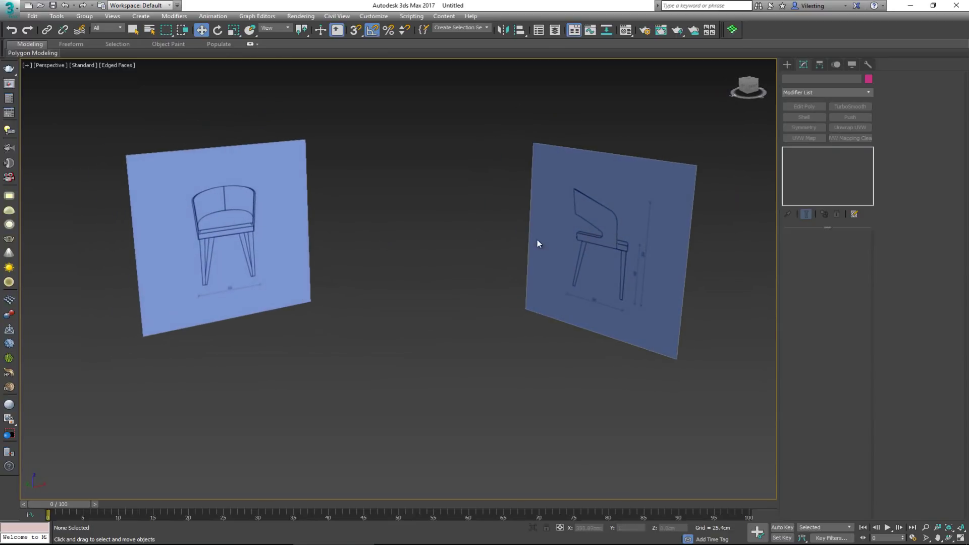
- Turn off the grid in the left view and return to the maximized perspective view
{"action": "key", "text": "alt+w"}
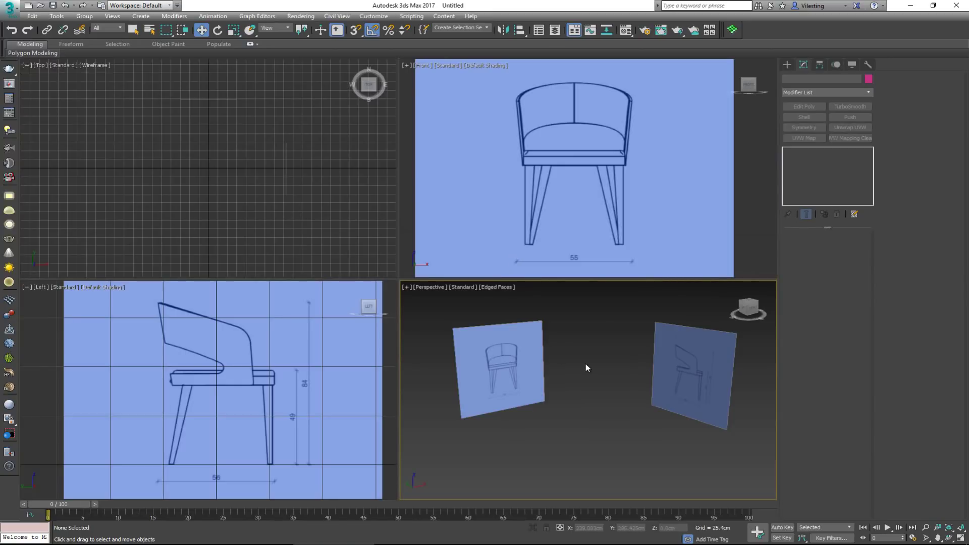
{"action": "left_click", "coordinate": [241, 384]}
{"action": "key", "text": "g"}
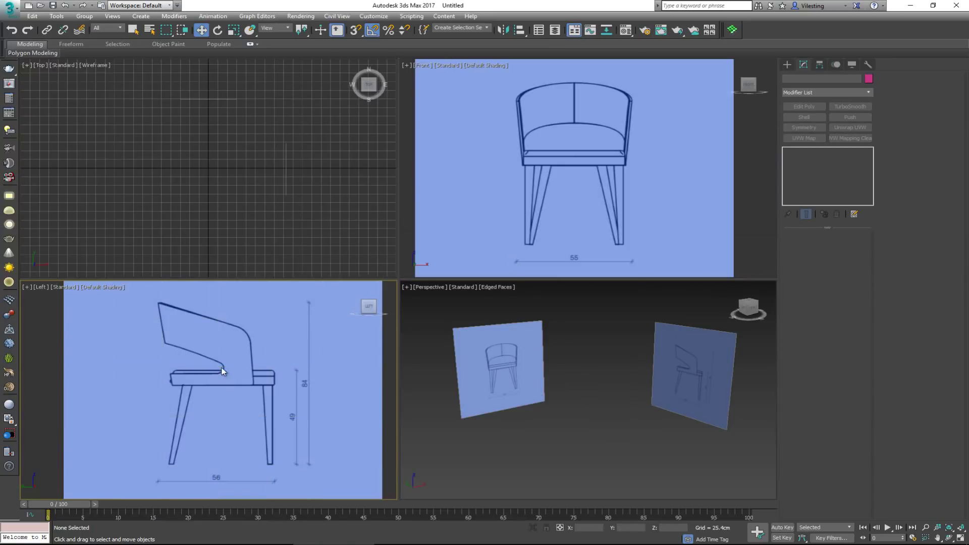
{"action": "left_click", "coordinate": [608, 374]}
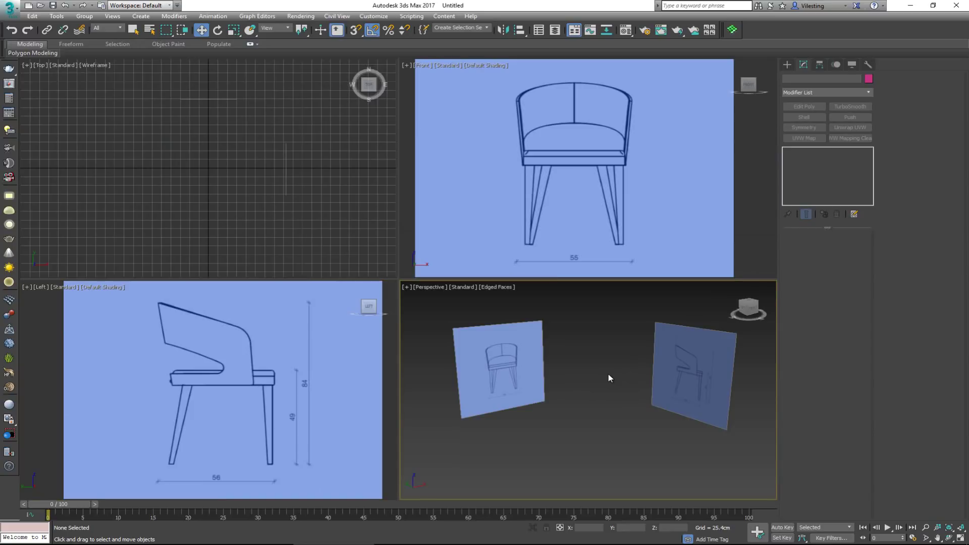
{"action": "key", "text": "alt+w"}
{"action": "left_click_drag", "start_coordinate": [518, 363], "coordinate": [437, 338]}
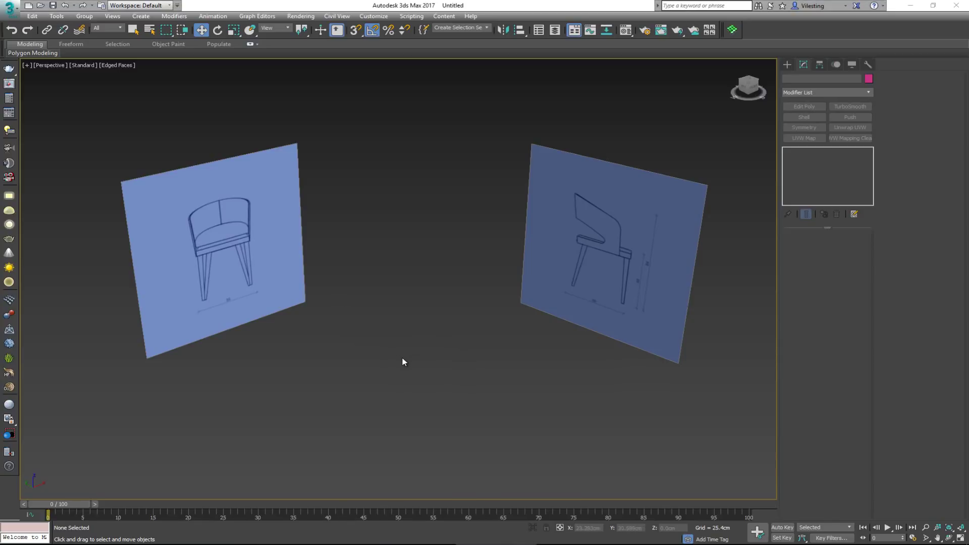
{"action": "mouse_move", "coordinate": [434, 287]}
{"action": "left_mouse_down"}
{"action": "mouse_move", "coordinate": [411, 303]}
{"action": "mouse_move", "coordinate": [443, 292]}
{"action": "left_mouse_up"}
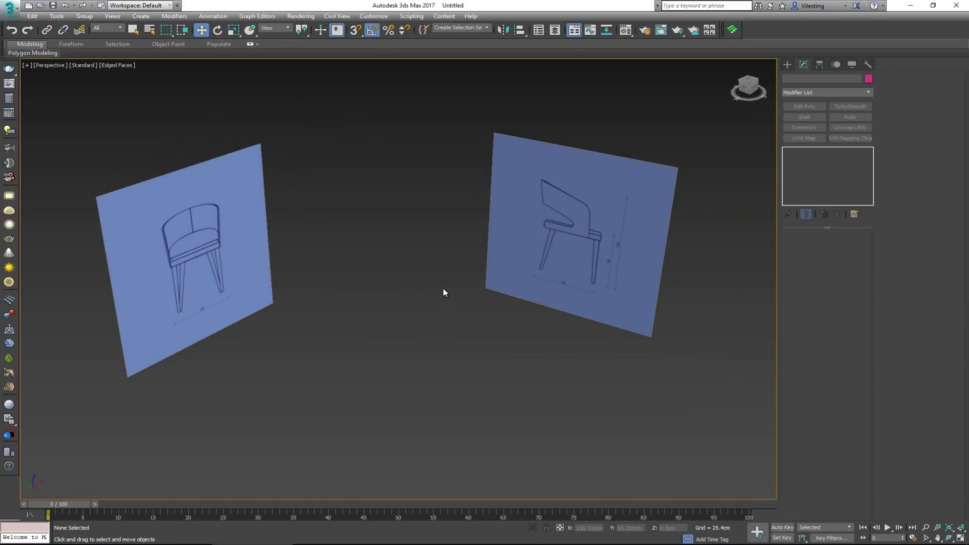